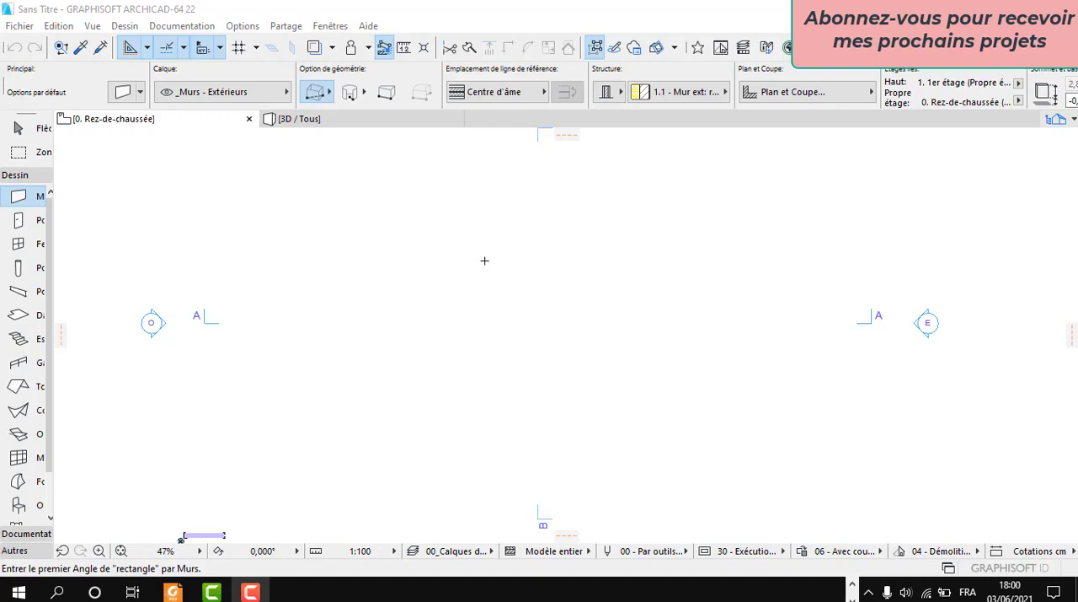
{"action": "scroll", "coordinate": [536, 292], "scroll_direction": "up", "scroll_amount": 3}
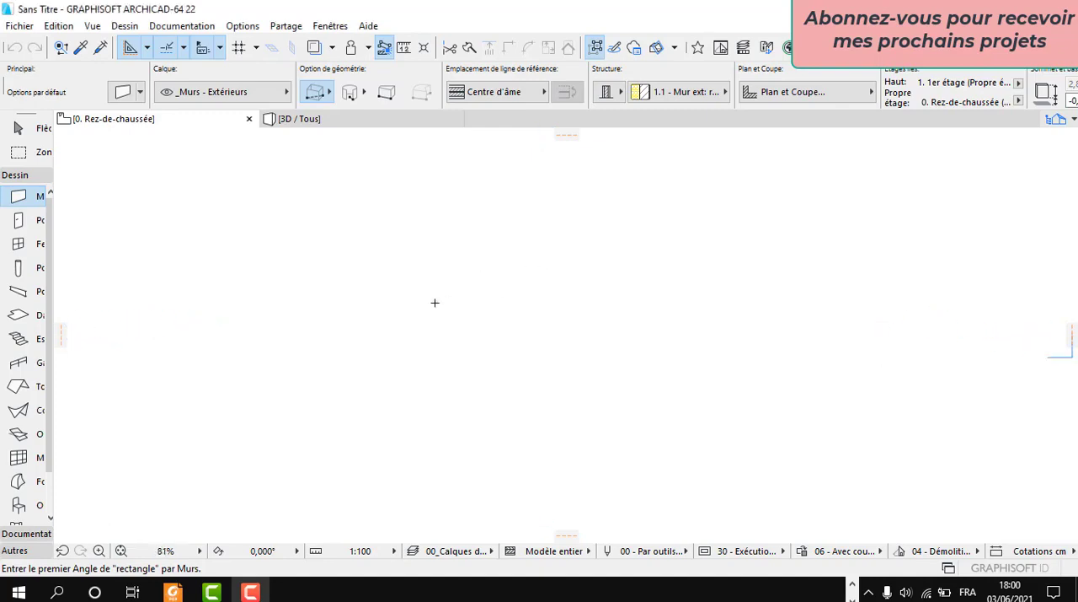
{"action": "scroll", "coordinate": [435, 303], "scroll_direction": "down", "scroll_amount": 2}
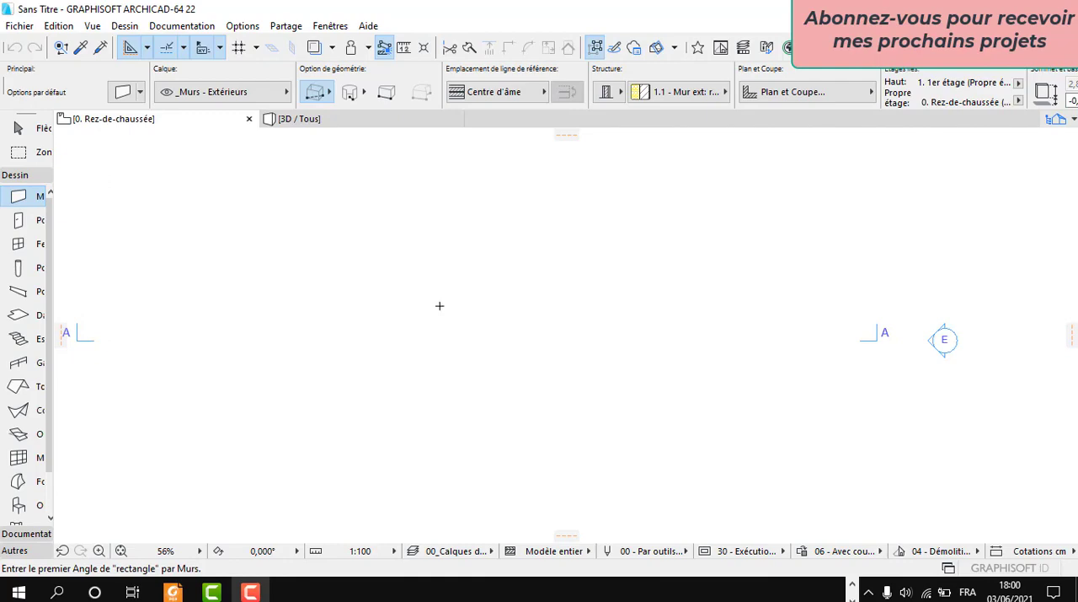
{"action": "scroll", "coordinate": [578, 307], "scroll_direction": "down", "scroll_amount": 2}
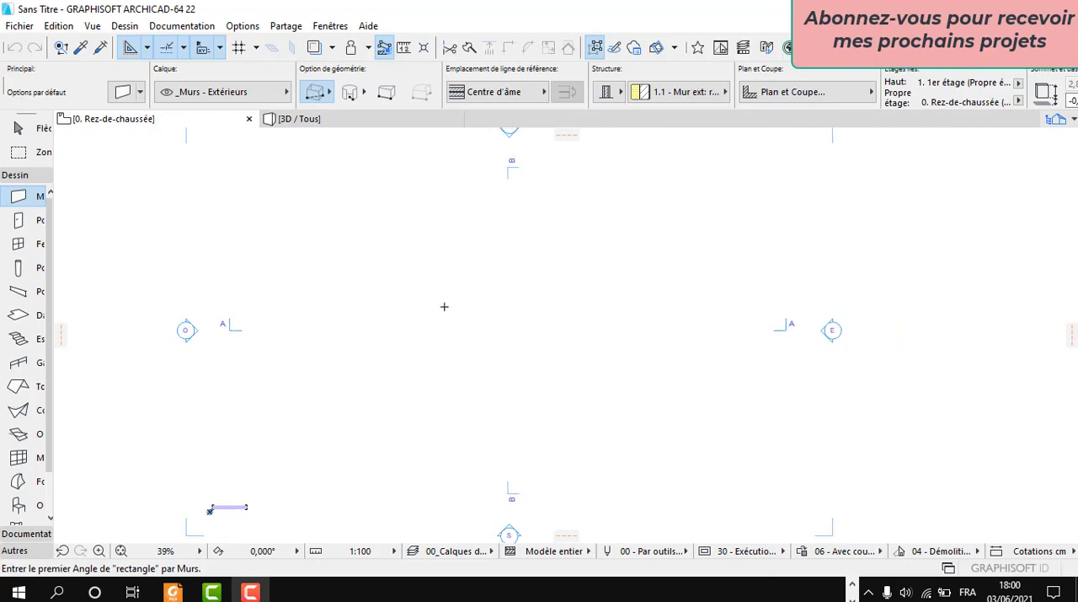
{"action": "scroll", "coordinate": [428, 307], "scroll_direction": "up", "scroll_amount": 2}
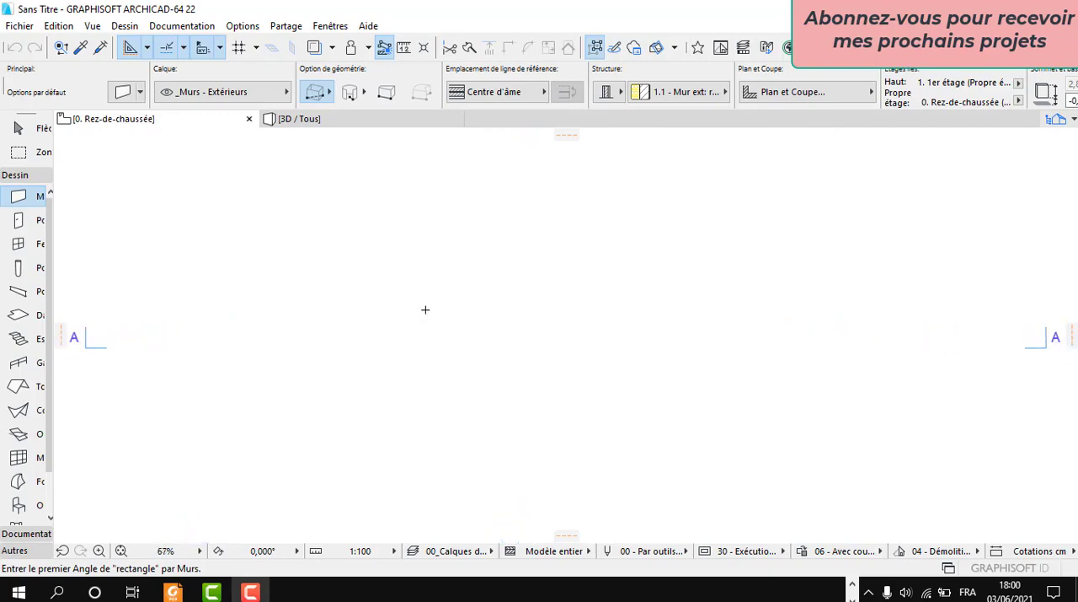
{"action": "scroll", "coordinate": [424, 311], "scroll_direction": "up", "scroll_amount": 1}
{"action": "scroll", "coordinate": [485, 326], "scroll_direction": "down", "scroll_amount": 4}
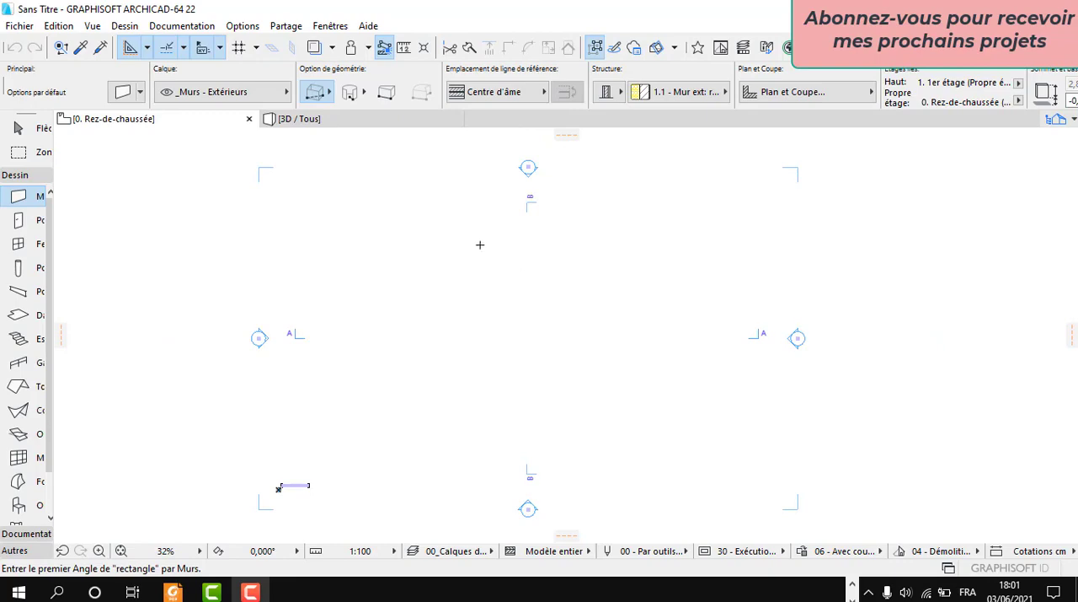
{"action": "scroll", "coordinate": [442, 289], "scroll_direction": "up", "scroll_amount": 1}
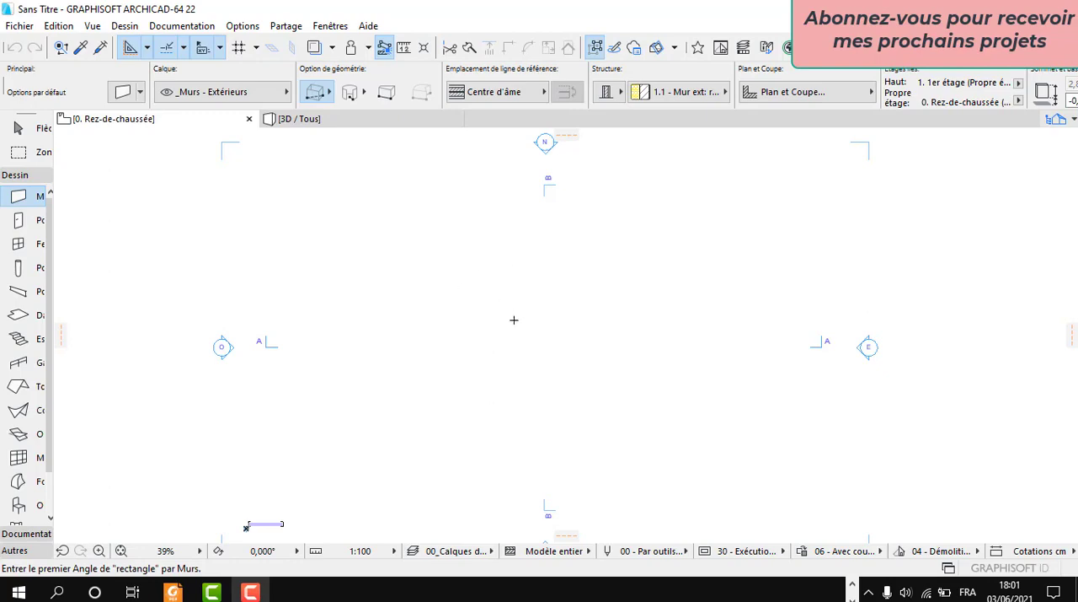
Step: Give the default wall a basic structure in Bois - Aggloméré 02 and set its top and base offsets to 0
{"action": "left_click", "coordinate": [18, 244]}
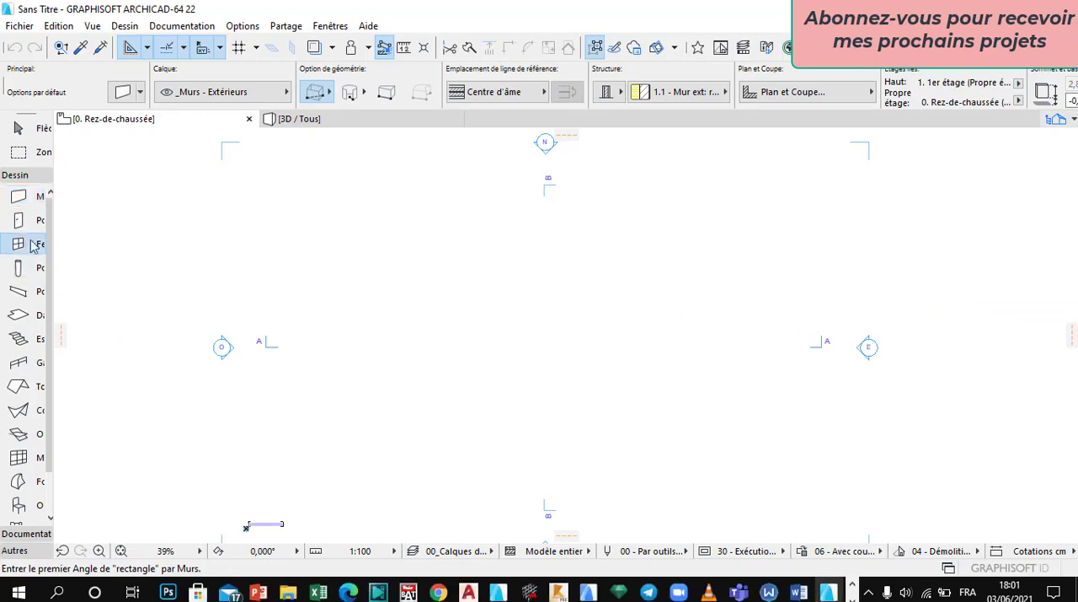
{"action": "left_click", "coordinate": [25, 202]}
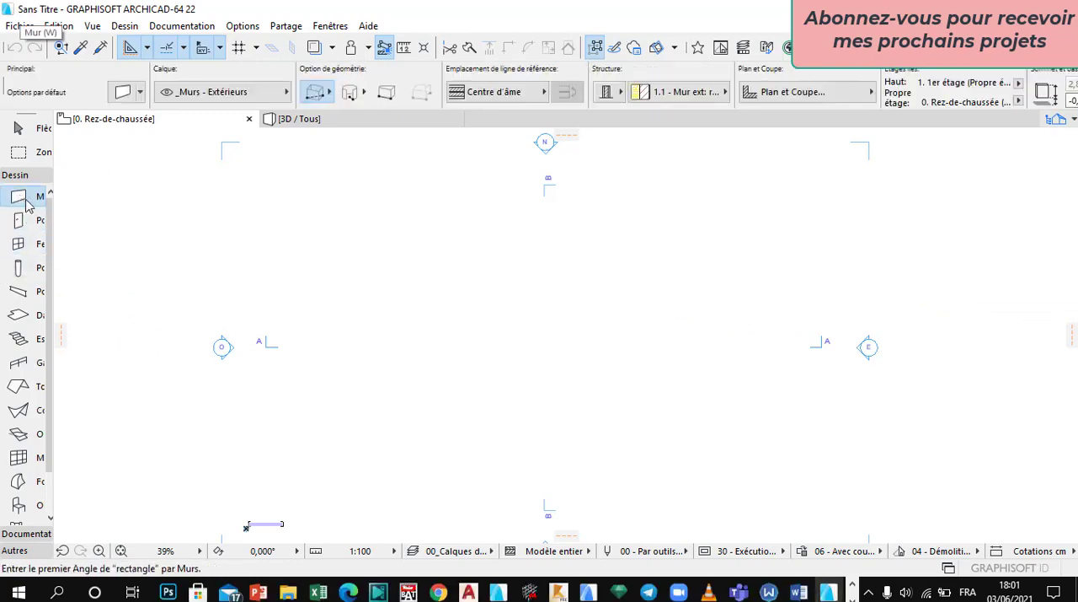
{"action": "double_click", "coordinate": [25, 201]}
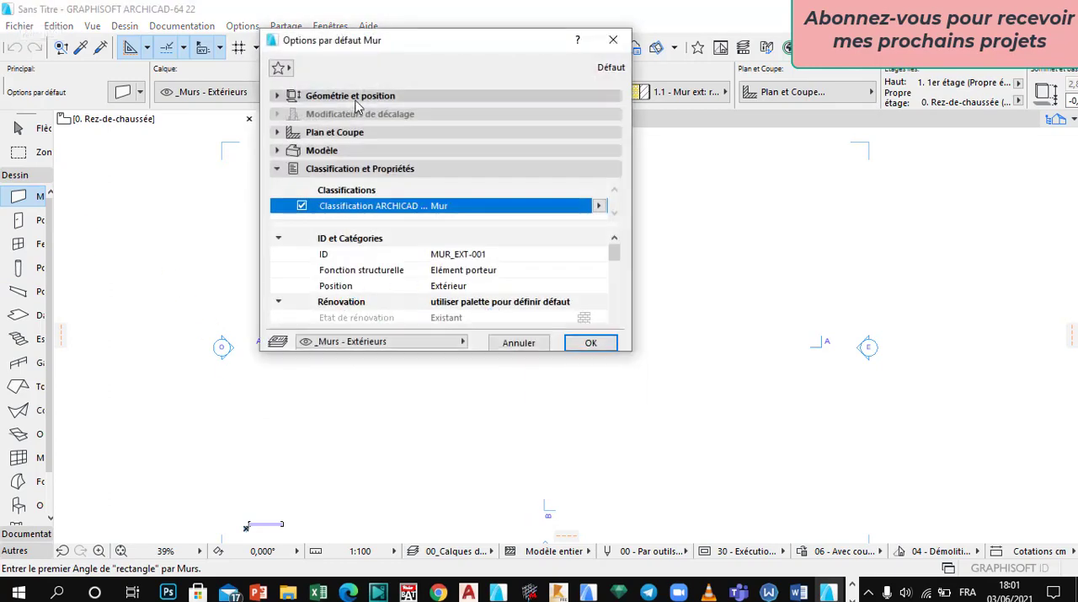
{"action": "left_click", "coordinate": [449, 138]}
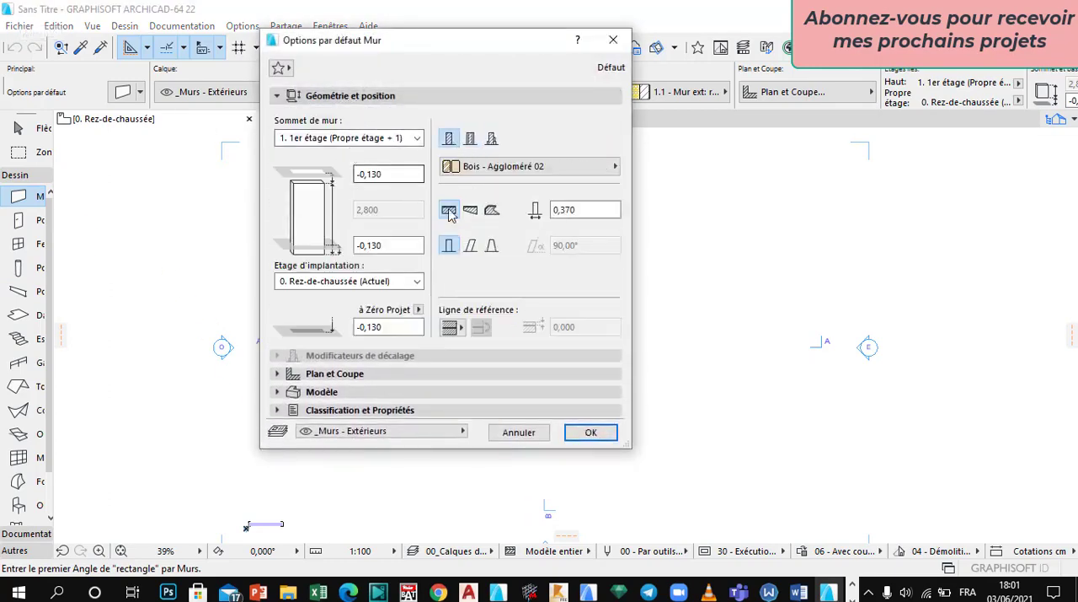
{"action": "left_click", "coordinate": [390, 177]}
{"action": "type", "text": "00"}
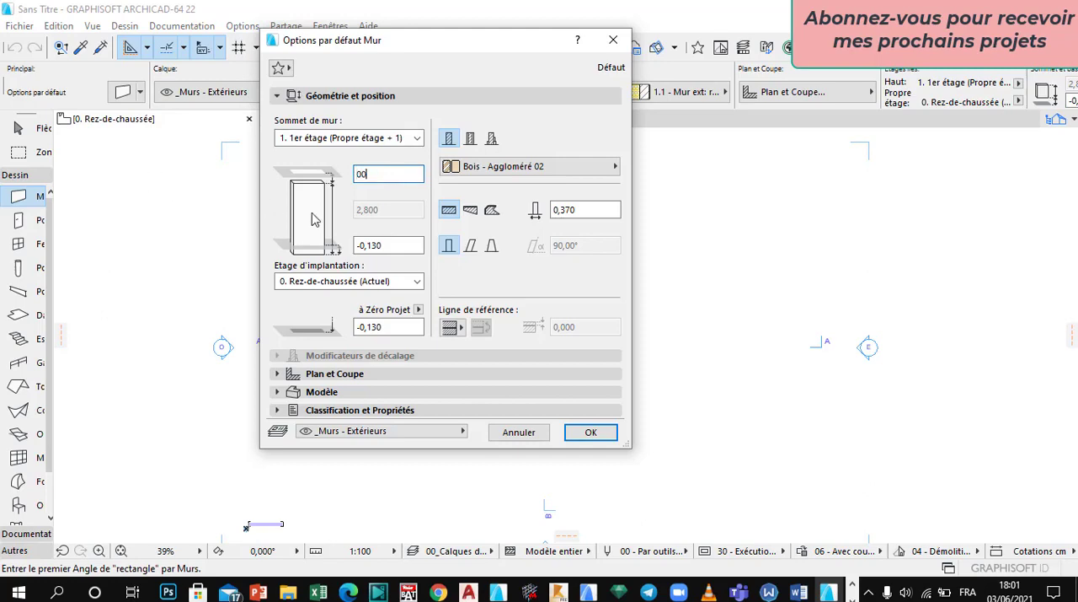
{"action": "key", "text": "Tab"}
{"action": "type", "text": "0"}
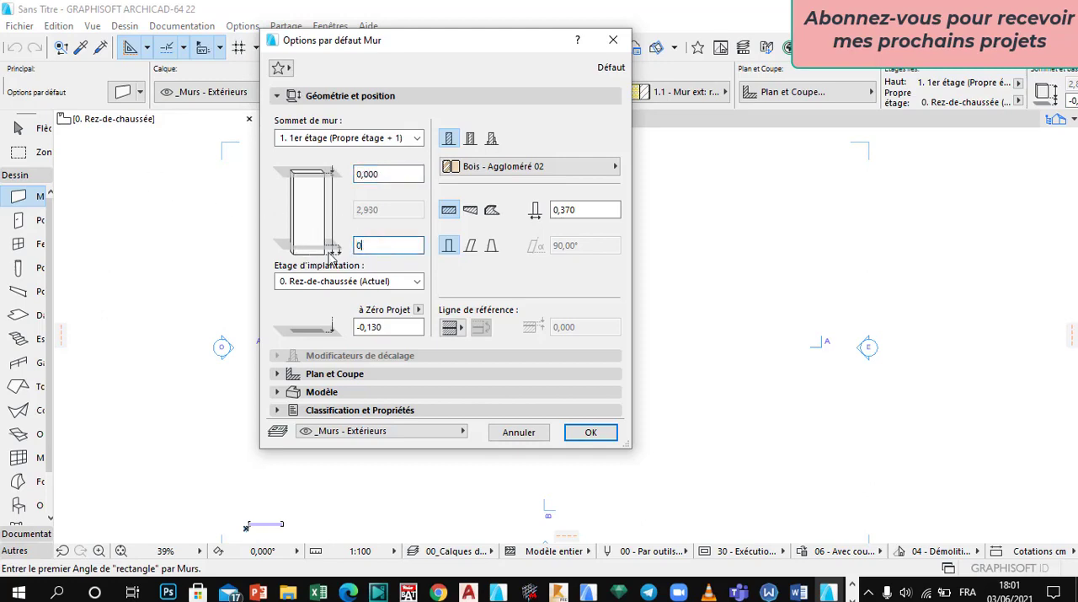
{"action": "key", "text": "Return"}
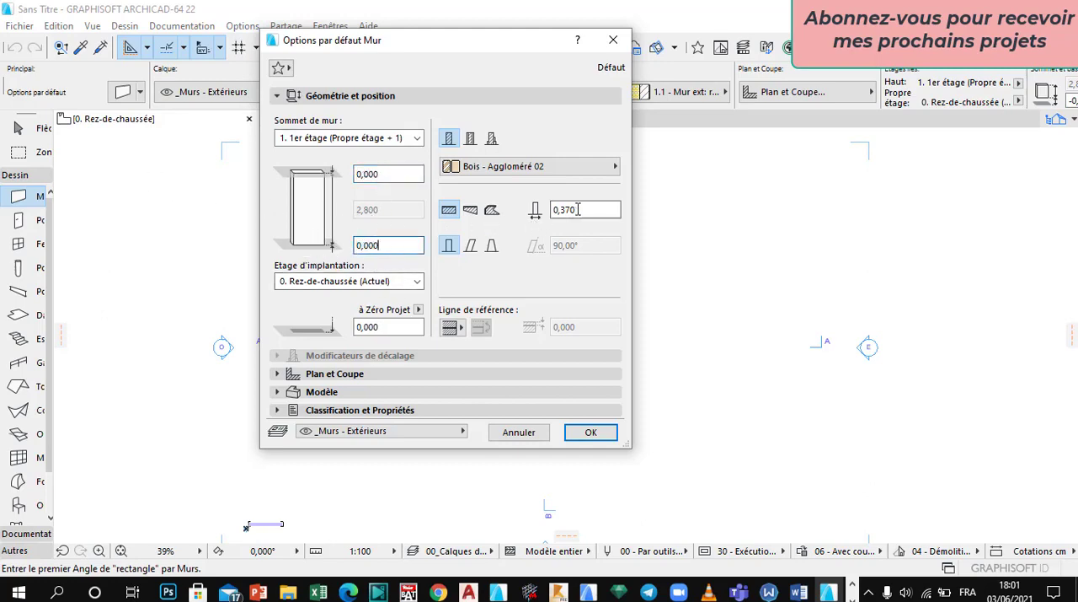
Step: Set the default wall thickness to 0,200 and link the wall top to 1. 1er étage (Propre étage + 1)
{"action": "left_click_drag", "start_coordinate": [578, 210], "coordinate": [486, 219]}
{"action": "type", "text": "0,200"}
{"action": "left_click", "coordinate": [349, 138]}
{"action": "left_click", "coordinate": [368, 110]}
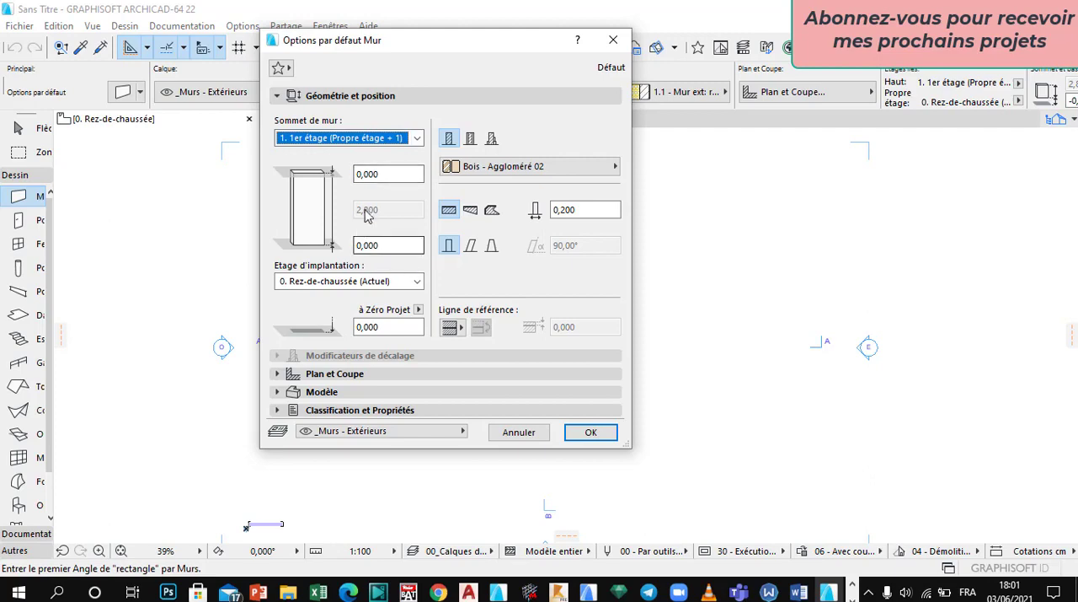
Step: Look through the default wall's classification and properties, examining the brick dimensions under Nombre de briques (Formule)
{"action": "left_click", "coordinate": [329, 410]}
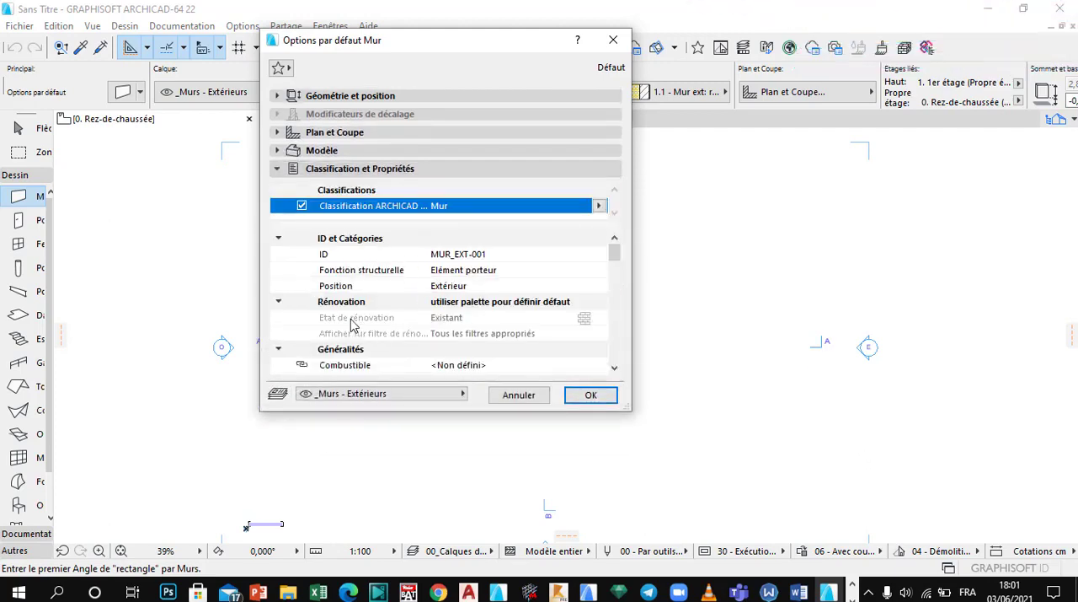
{"action": "scroll", "coordinate": [353, 358], "scroll_direction": "down", "scroll_amount": 3}
{"action": "scroll", "coordinate": [421, 350], "scroll_direction": "down", "scroll_amount": 5}
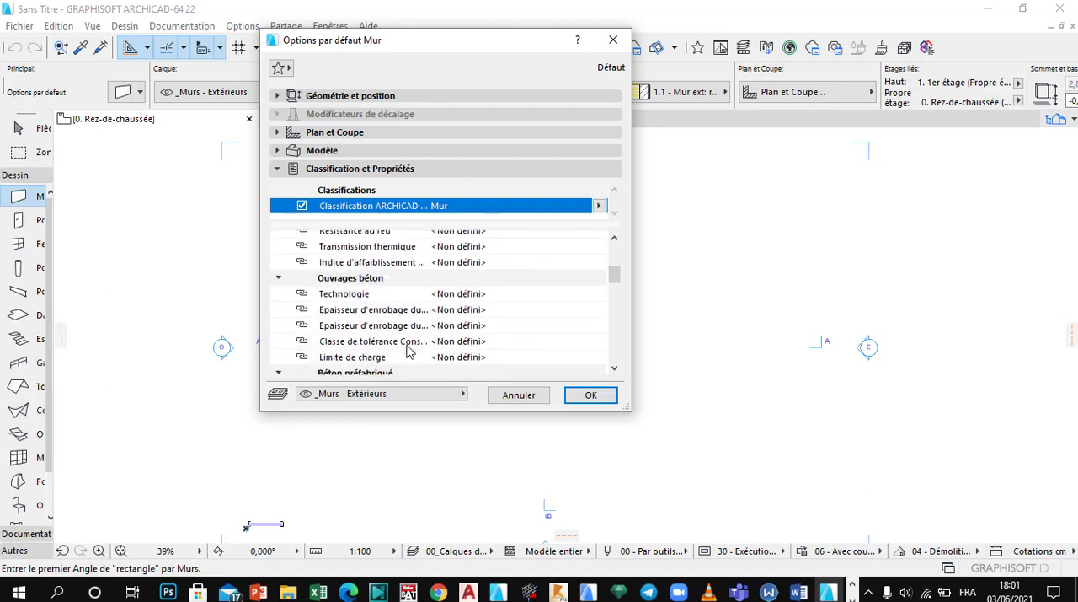
{"action": "scroll", "coordinate": [408, 352], "scroll_direction": "down", "scroll_amount": 5}
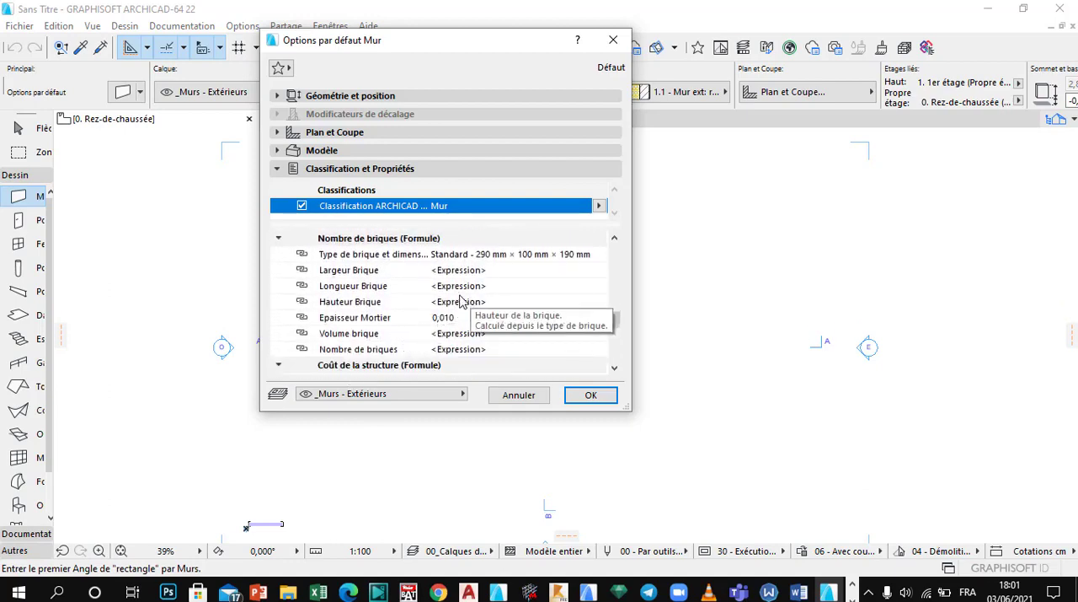
{"action": "left_click", "coordinate": [417, 301]}
{"action": "left_click", "coordinate": [378, 284]}
{"action": "left_click", "coordinate": [370, 270]}
{"action": "left_click", "coordinate": [368, 242]}
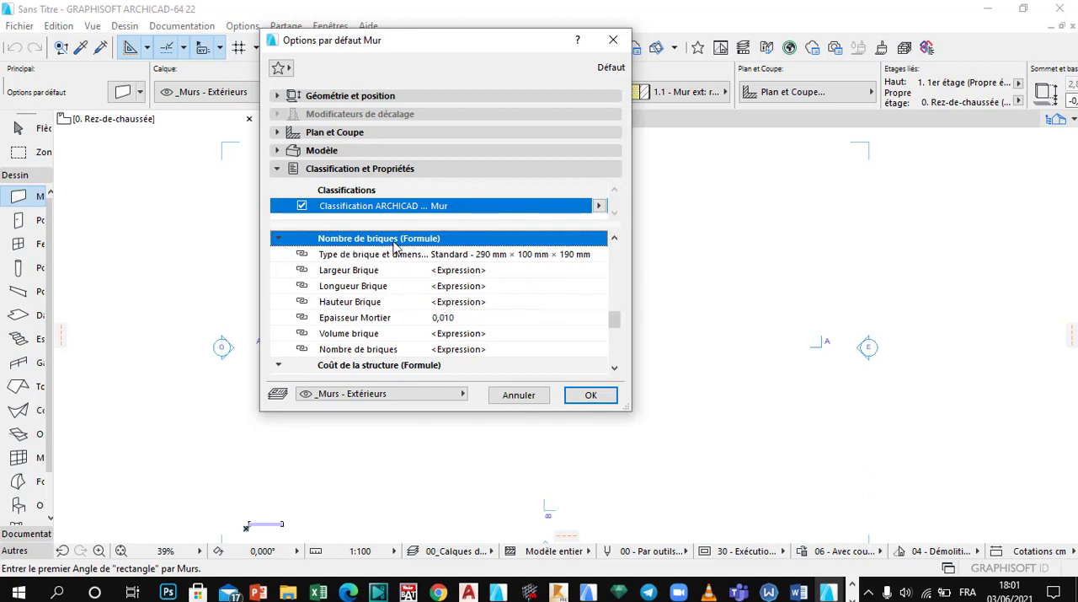
{"action": "left_click", "coordinate": [352, 303]}
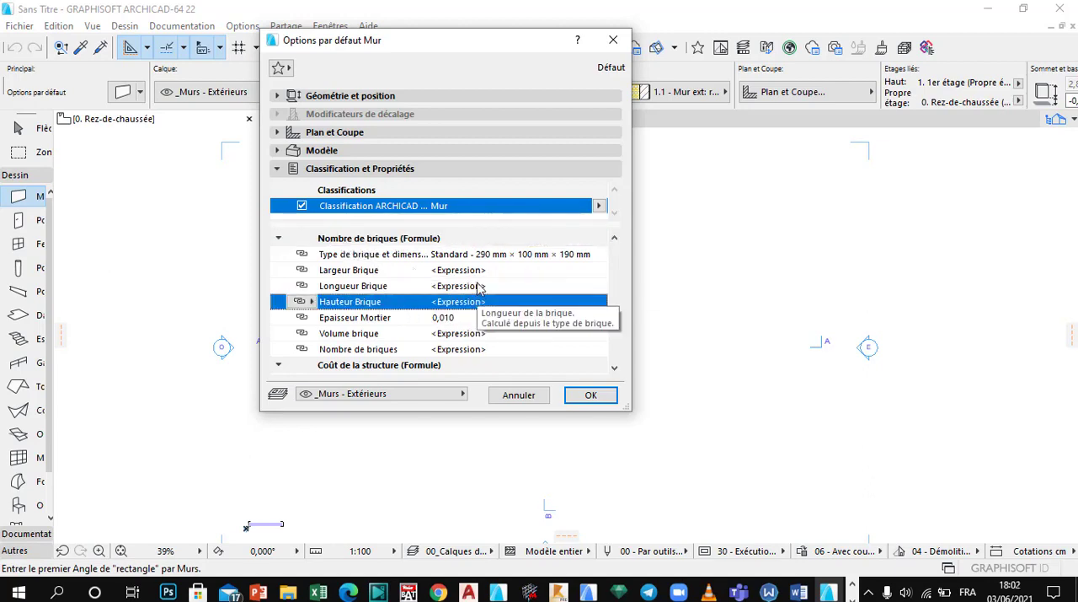
{"action": "left_click", "coordinate": [347, 289]}
Step: Override the brick width (Largeur Brique) formula with a custom value of 0,200
{"action": "left_click", "coordinate": [354, 270]}
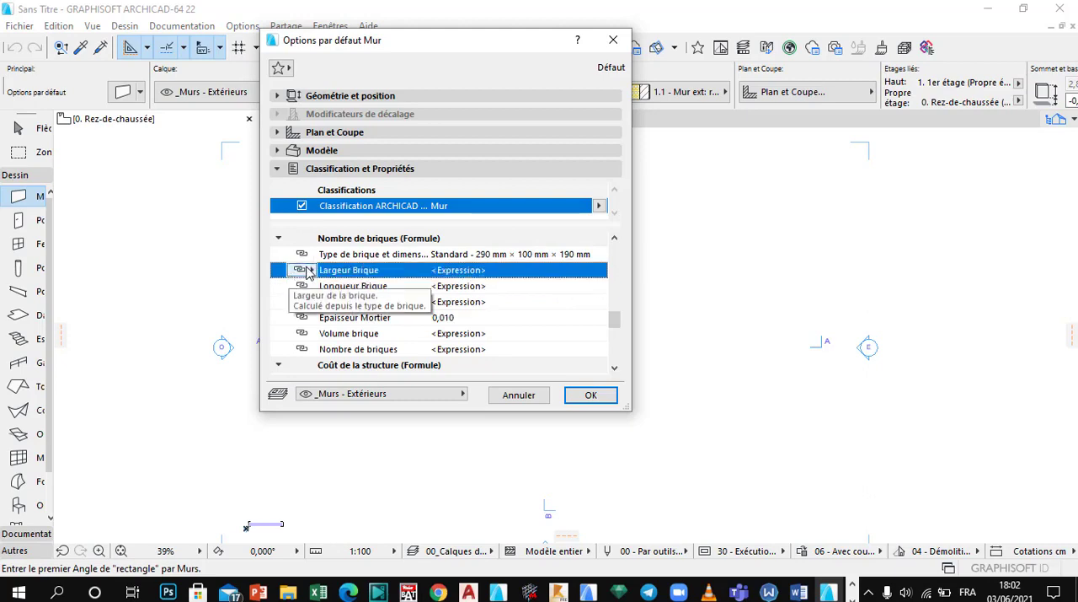
{"action": "left_click", "coordinate": [305, 269]}
{"action": "left_click", "coordinate": [354, 301]}
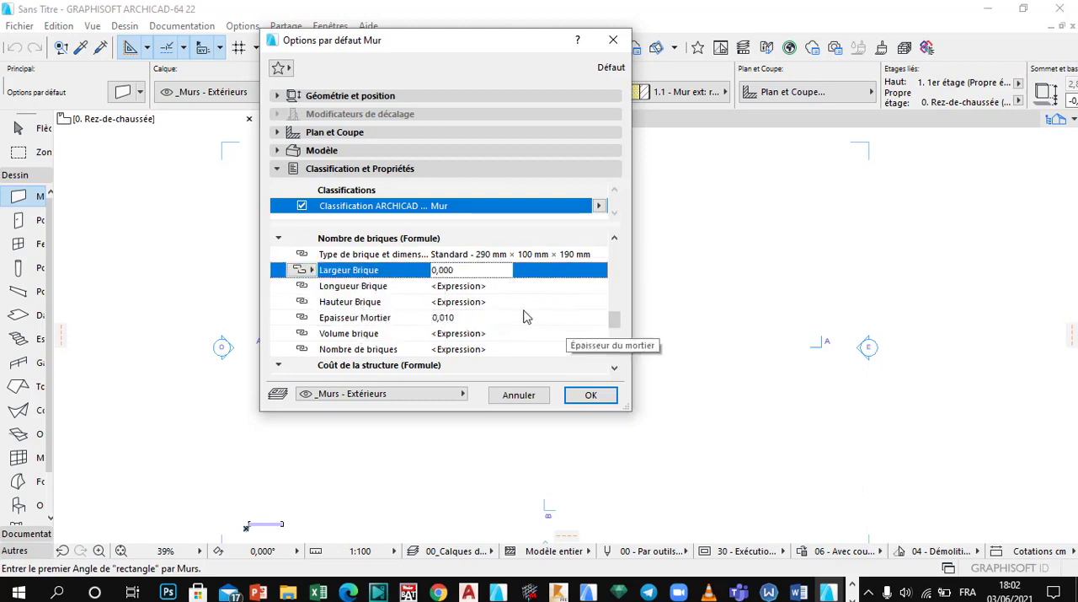
{"action": "left_click", "coordinate": [477, 270]}
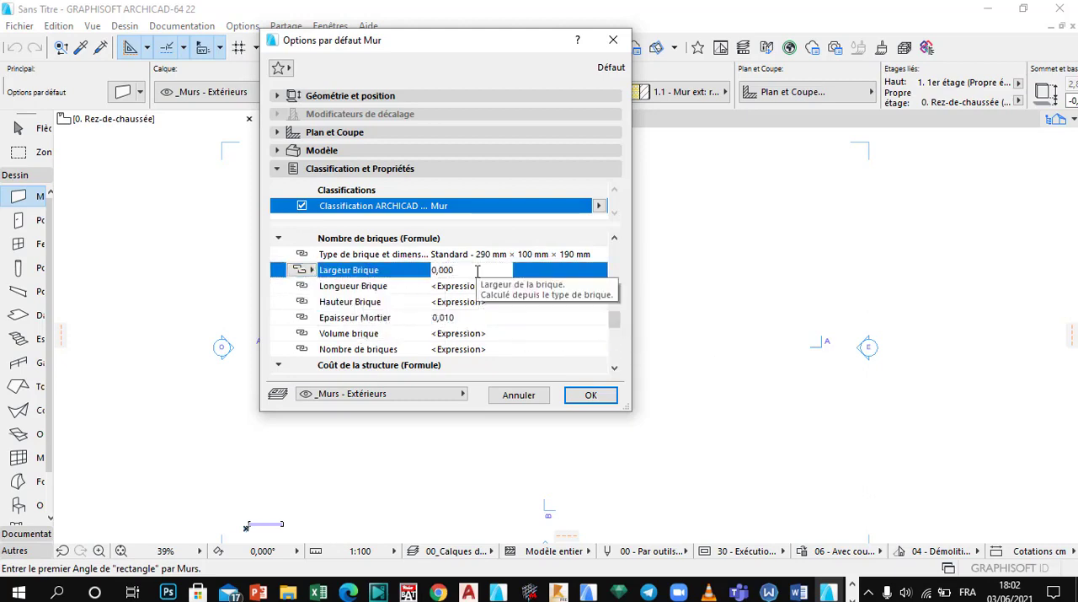
{"action": "key", "text": "BackSpace"}
{"action": "key", "text": "BackSpace"}
{"action": "key", "text": "BackSpace"}
{"action": "key", "text": "BackSpace"}
{"action": "type", "text": ",2"}
Step: Override the brick length (Longueur Brique) formula with a custom value of 0,500
{"action": "left_click", "coordinate": [353, 286]}
{"action": "left_click", "coordinate": [305, 286]}
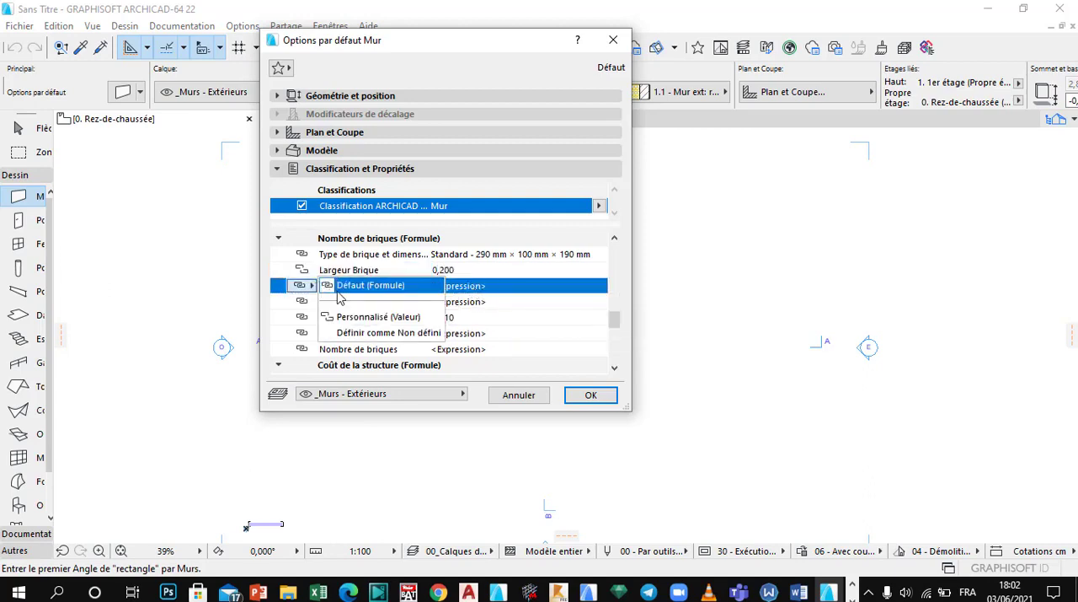
{"action": "left_click", "coordinate": [339, 295]}
{"action": "left_click", "coordinate": [305, 287]}
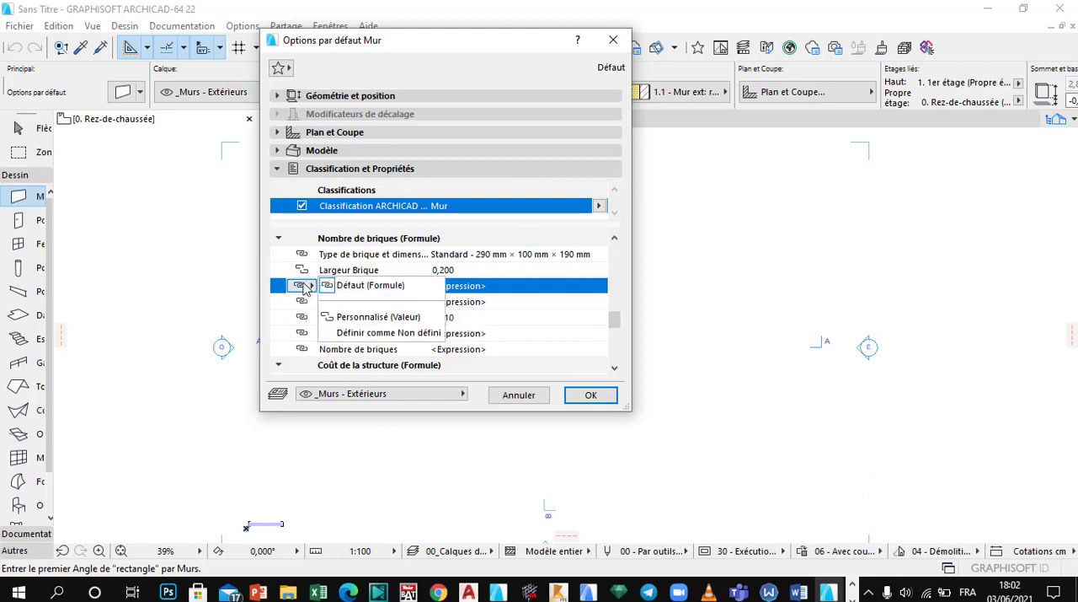
{"action": "left_click", "coordinate": [378, 317]}
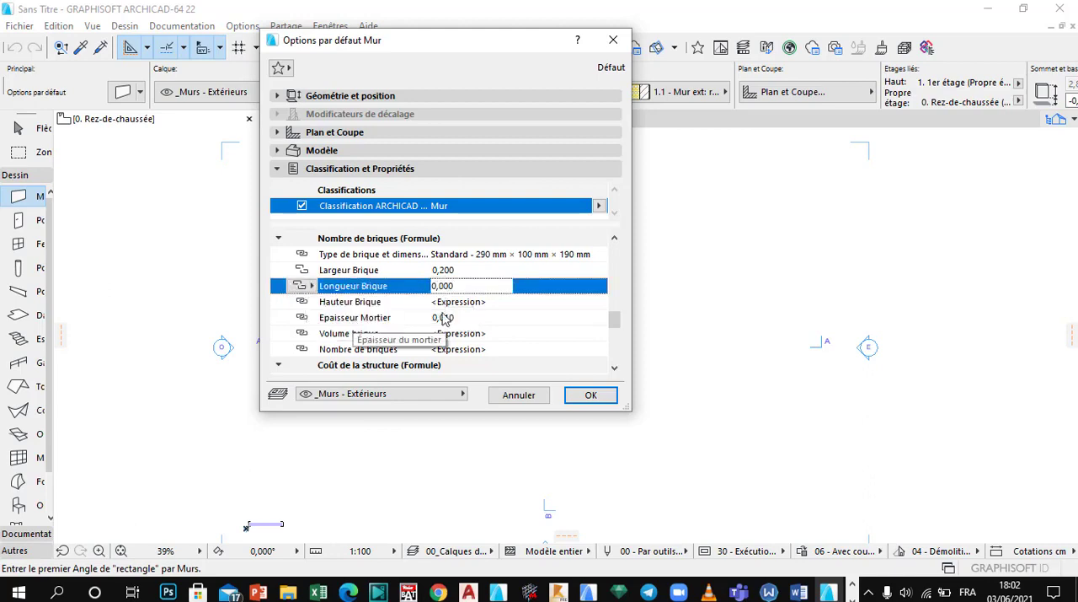
{"action": "type", "text": ",5"}
Step: Override the brick height (Hauteur Brique) formula with a custom value of 0,200 and apply the default wall settings
{"action": "left_click", "coordinate": [386, 304]}
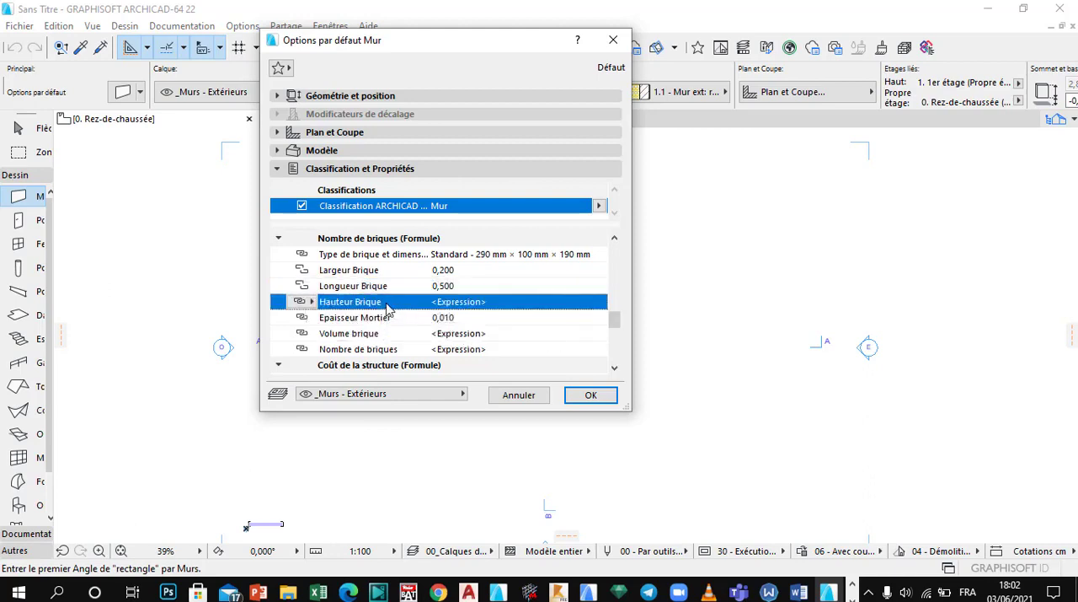
{"action": "left_click", "coordinate": [303, 301]}
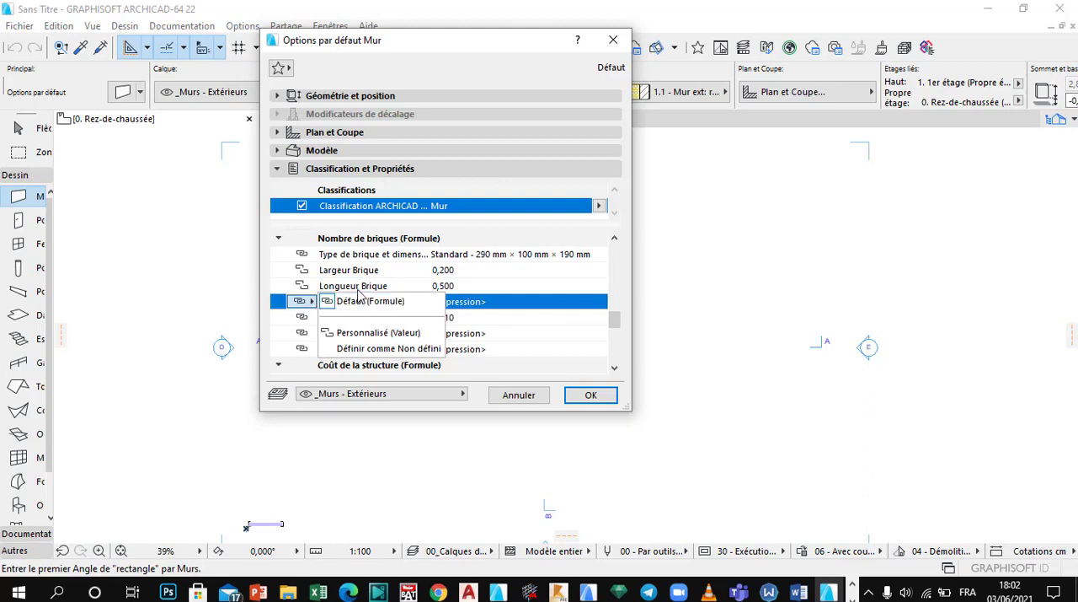
{"action": "left_click", "coordinate": [378, 332]}
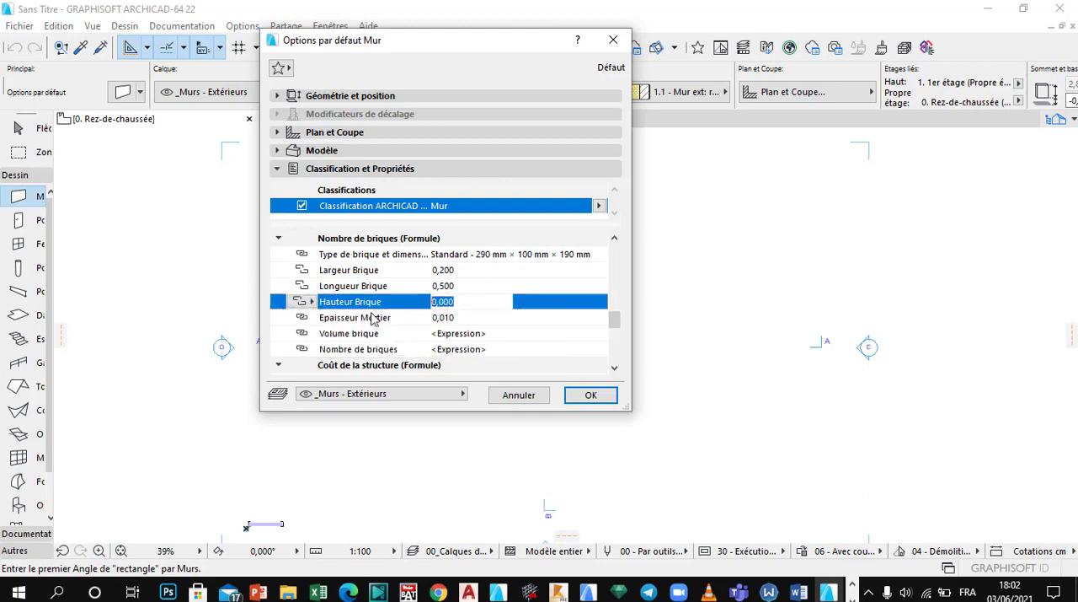
{"action": "type", "text": ",2"}
{"action": "key", "text": "Return"}
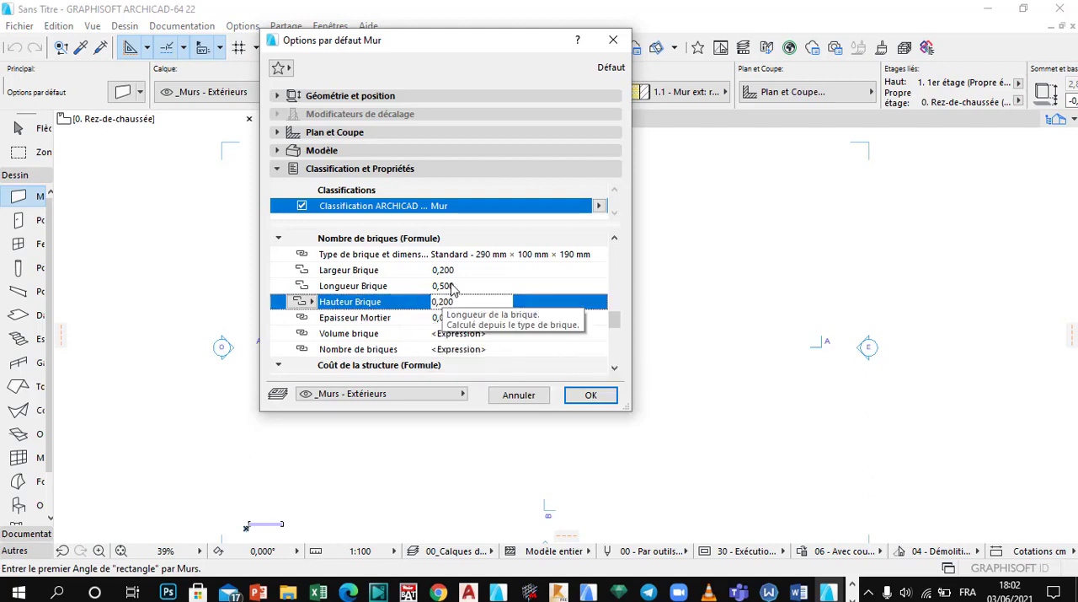
{"action": "left_click", "coordinate": [453, 289]}
{"action": "left_click", "coordinate": [428, 305]}
{"action": "left_click", "coordinate": [452, 289]}
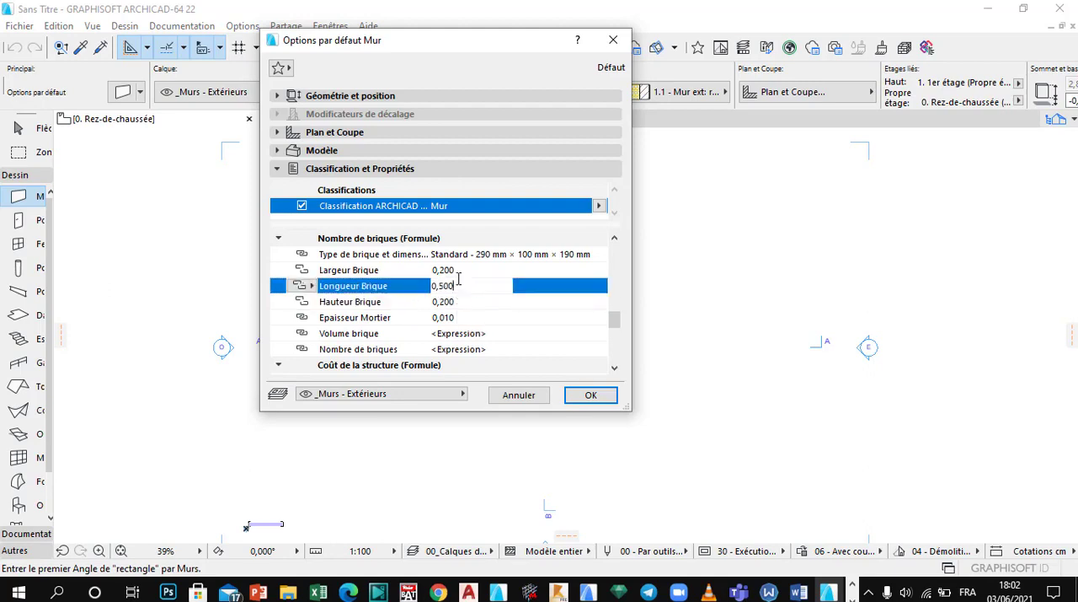
{"action": "left_click", "coordinate": [589, 395]}
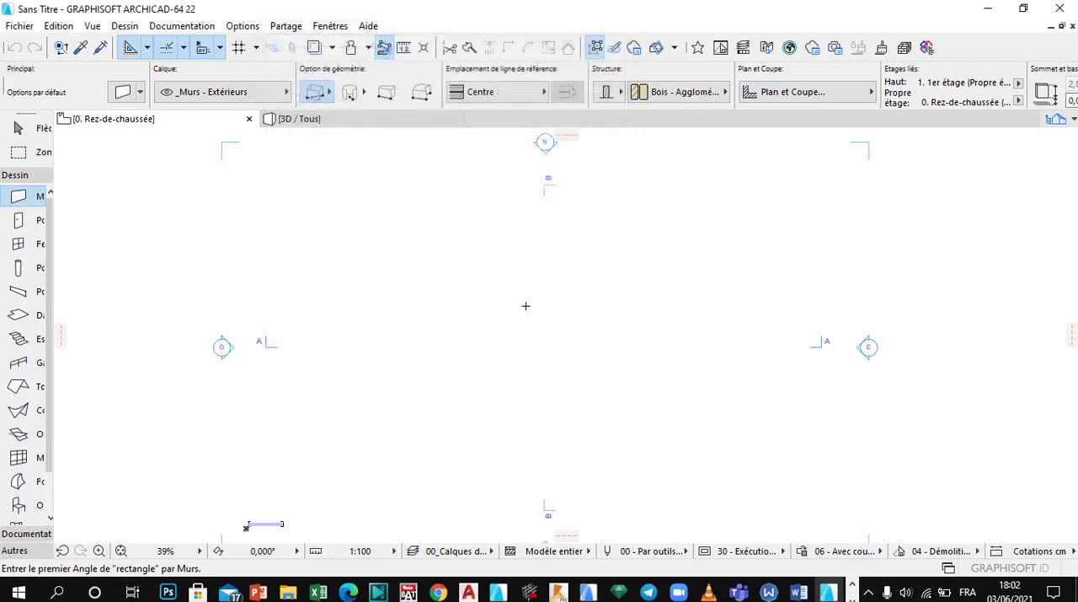
Step: Switch the wall geometry method from rectangular to chained walls
{"action": "scroll", "coordinate": [526, 306], "scroll_direction": "down", "scroll_amount": 1}
{"action": "scroll", "coordinate": [560, 318], "scroll_direction": "up", "scroll_amount": 1}
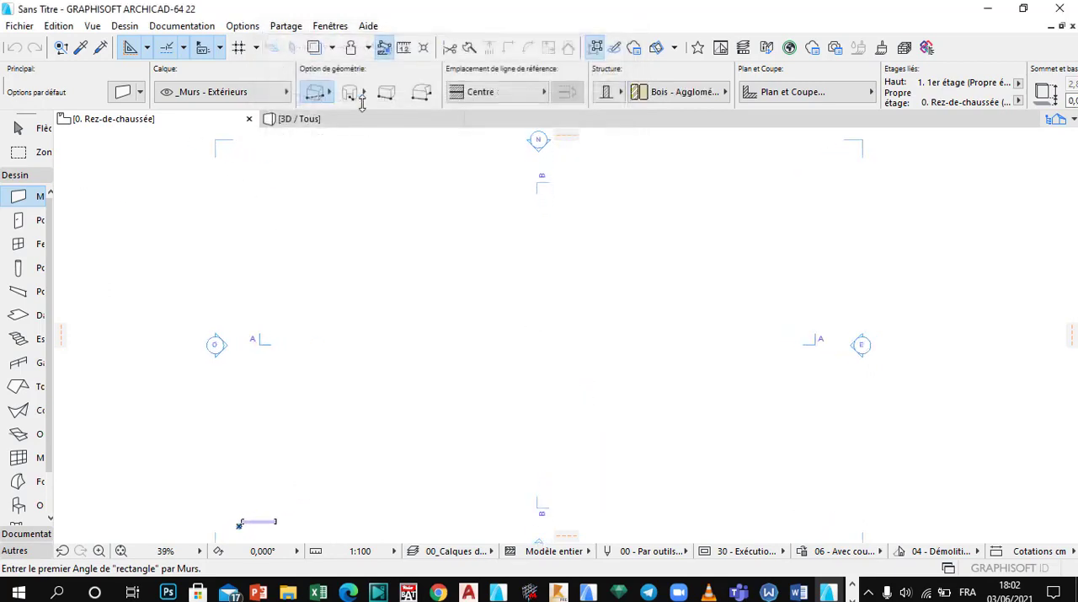
{"action": "left_click", "coordinate": [317, 92]}
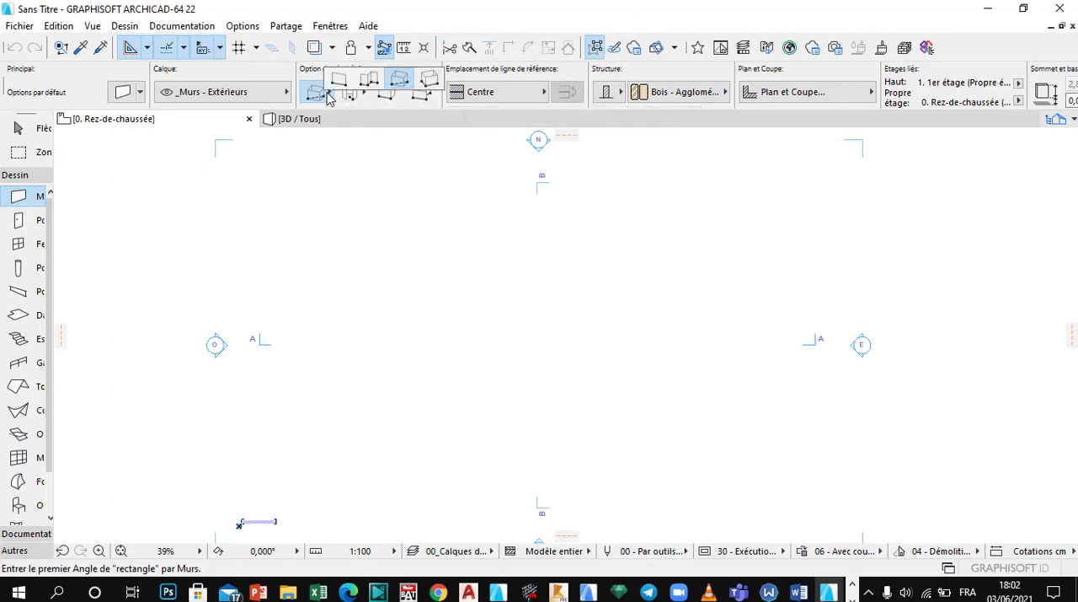
{"action": "left_click", "coordinate": [379, 82]}
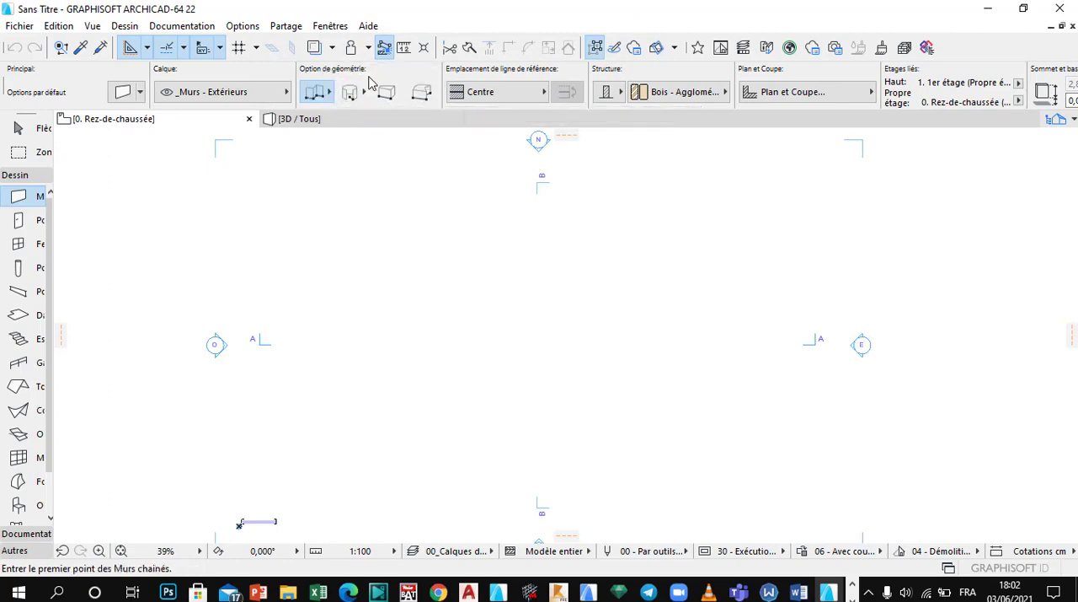
Step: Switch the wall geometry method to rectangular and draw a closed rectangle of four exterior walls between the elevation markers
{"action": "left_click", "coordinate": [319, 94]}
{"action": "left_click", "coordinate": [391, 80]}
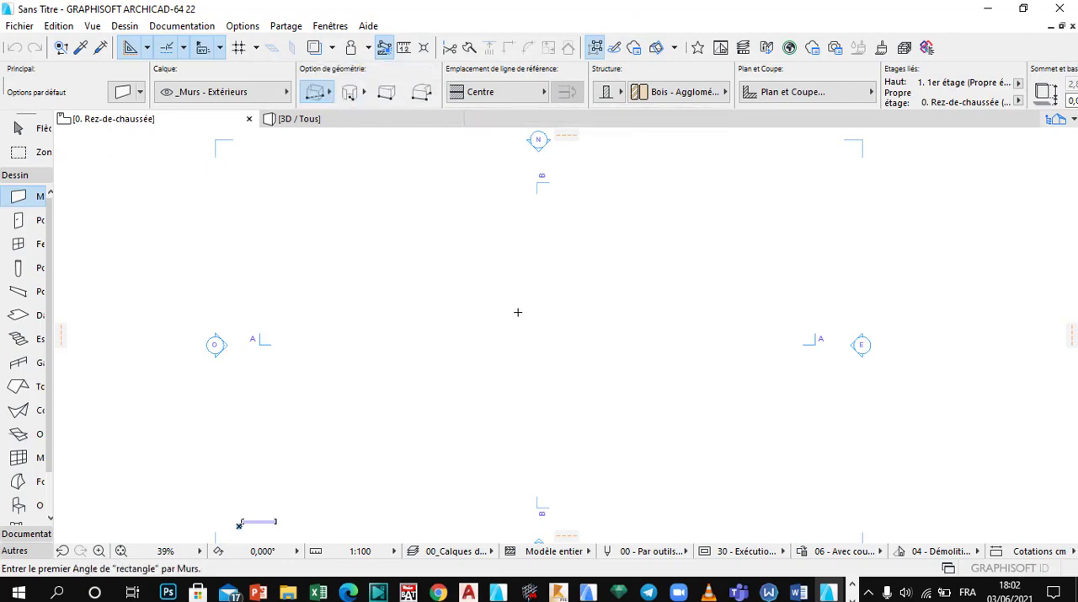
{"action": "left_click", "coordinate": [413, 242]}
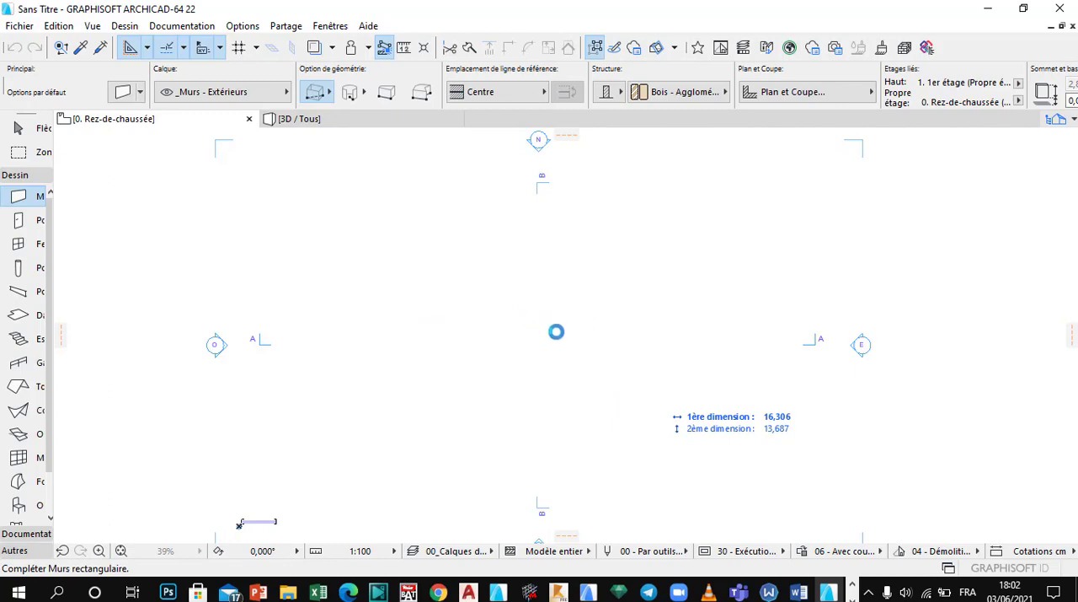
{"action": "scroll", "coordinate": [548, 370], "scroll_direction": "up", "scroll_amount": 3}
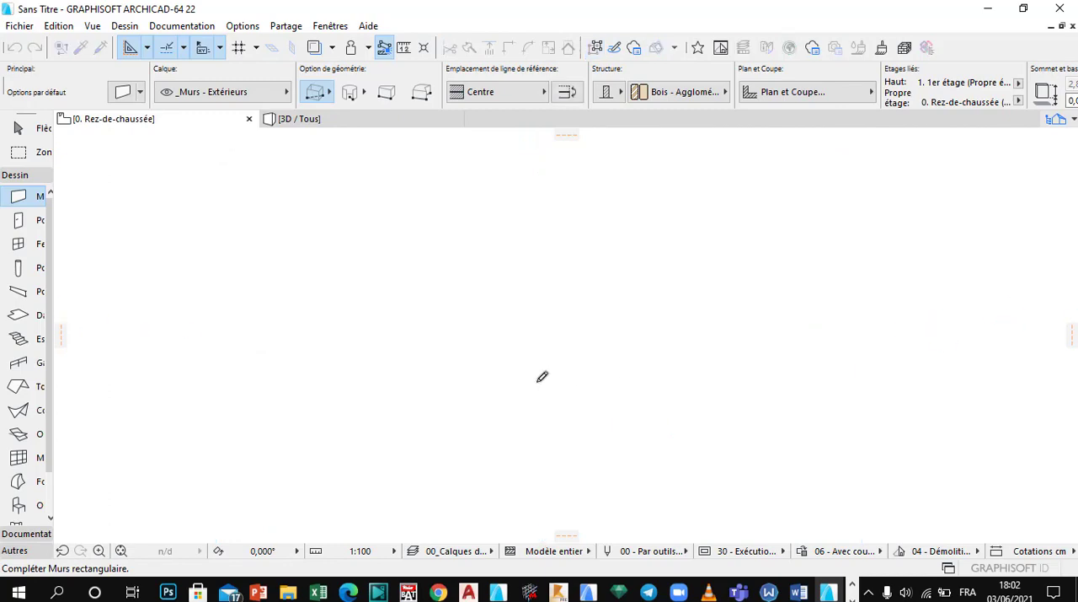
{"action": "scroll", "coordinate": [537, 332], "scroll_direction": "down", "scroll_amount": 5}
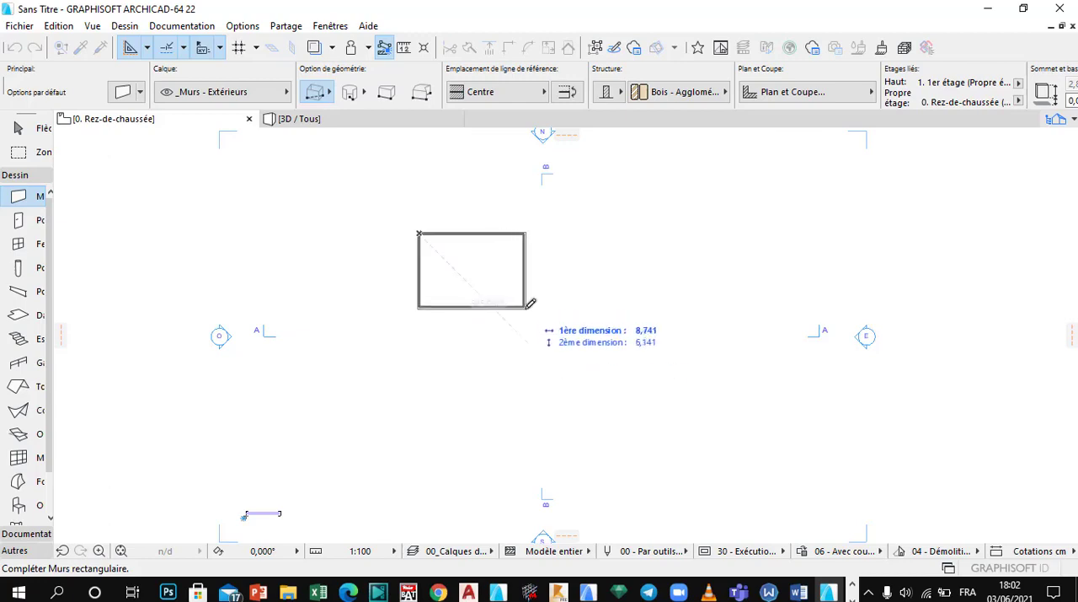
{"action": "left_click", "coordinate": [546, 324]}
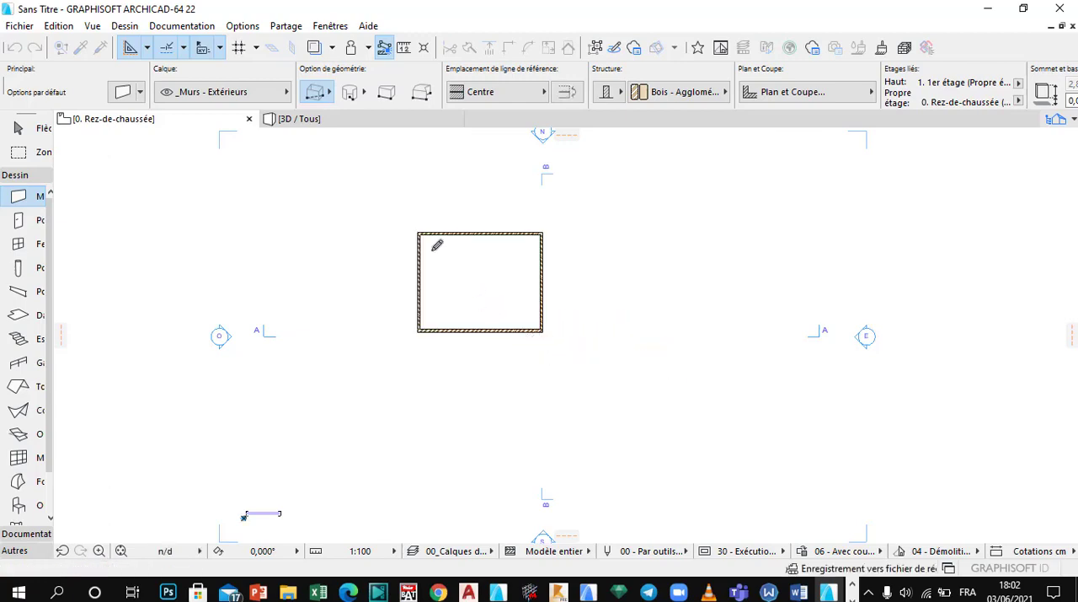
{"action": "scroll", "coordinate": [445, 251], "scroll_direction": "up", "scroll_amount": 7}
{"action": "scroll", "coordinate": [472, 261], "scroll_direction": "down", "scroll_amount": 3}
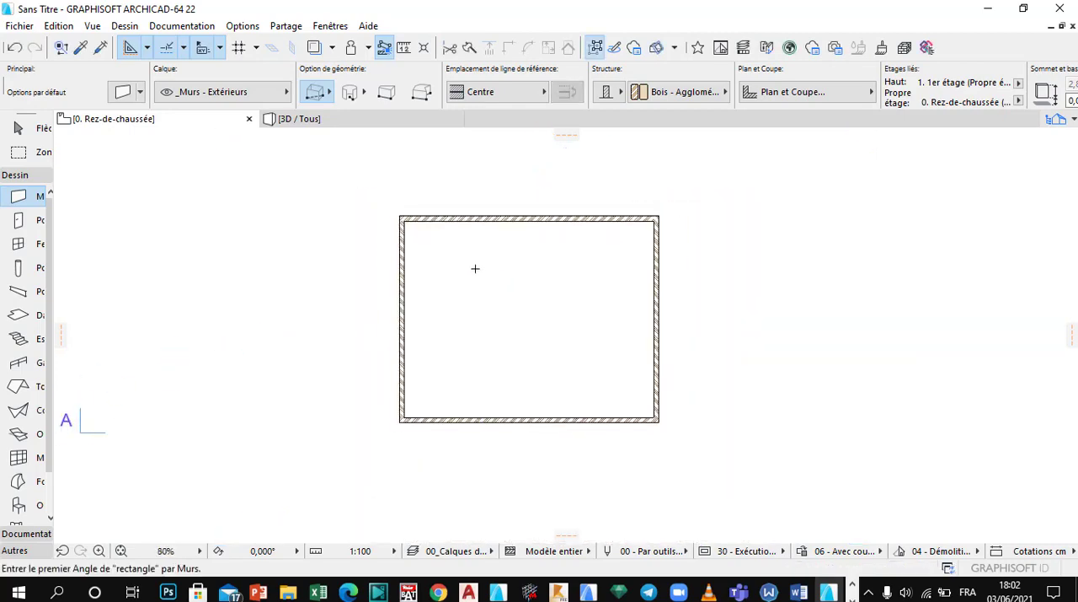
{"action": "key", "text": "Escape"}
Step: Set the ID of the rectangle's upper horizontal wall to 1
{"action": "scroll", "coordinate": [468, 236], "scroll_direction": "down", "scroll_amount": 2}
{"action": "scroll", "coordinate": [473, 229], "scroll_direction": "up", "scroll_amount": 2}
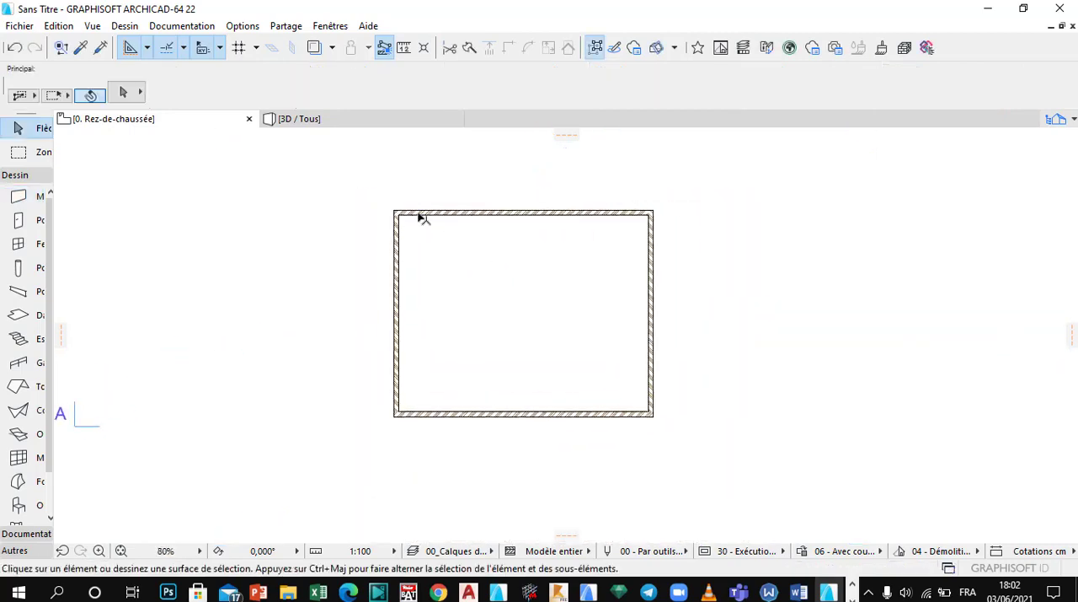
{"action": "left_click", "coordinate": [466, 215]}
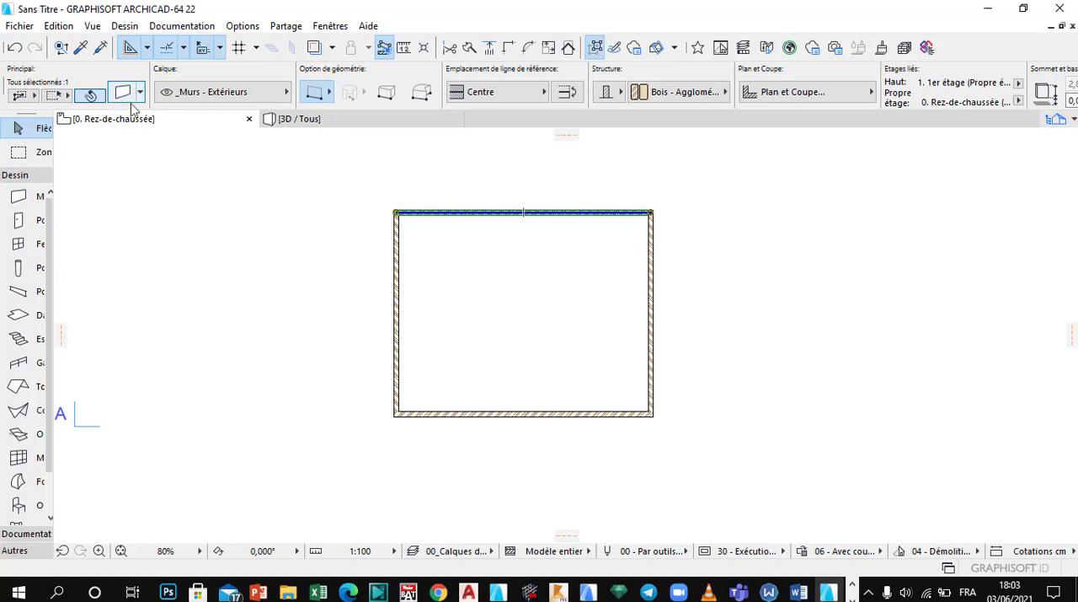
{"action": "left_click", "coordinate": [124, 93]}
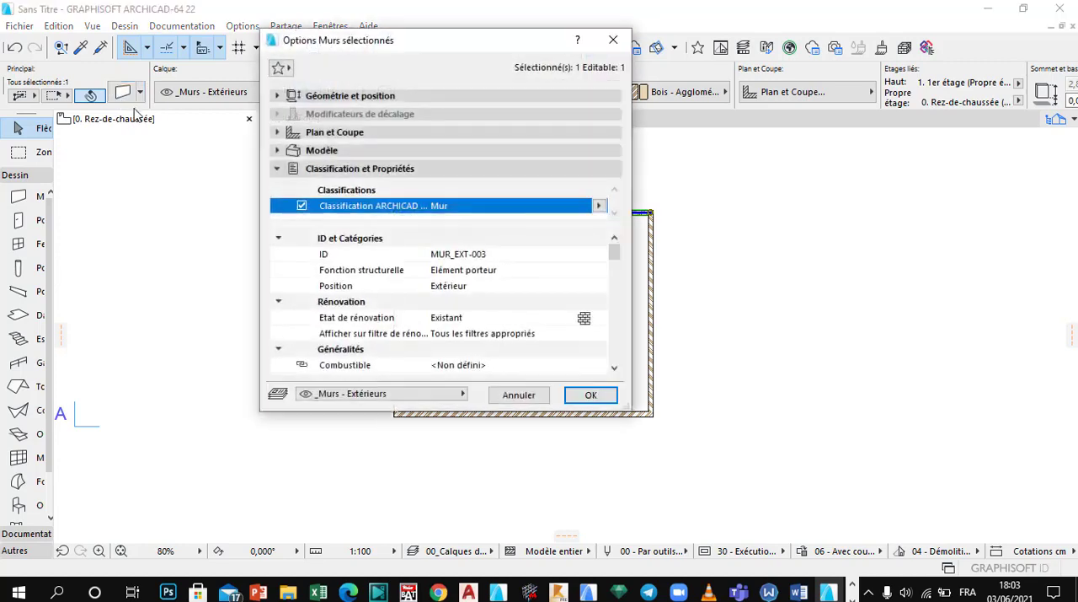
{"action": "left_click", "coordinate": [482, 254]}
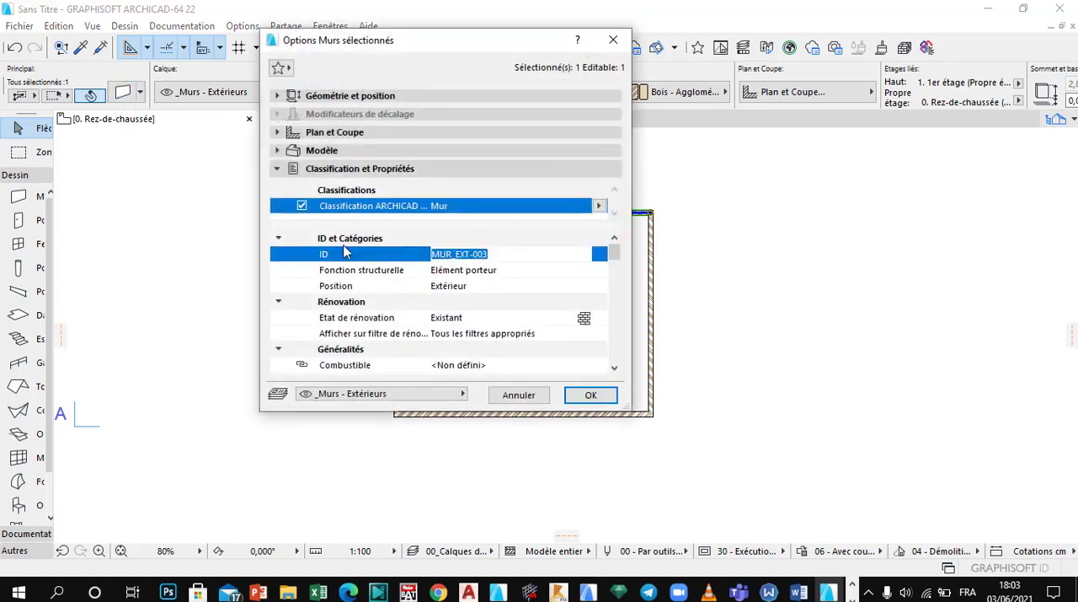
{"action": "type", "text": "1"}
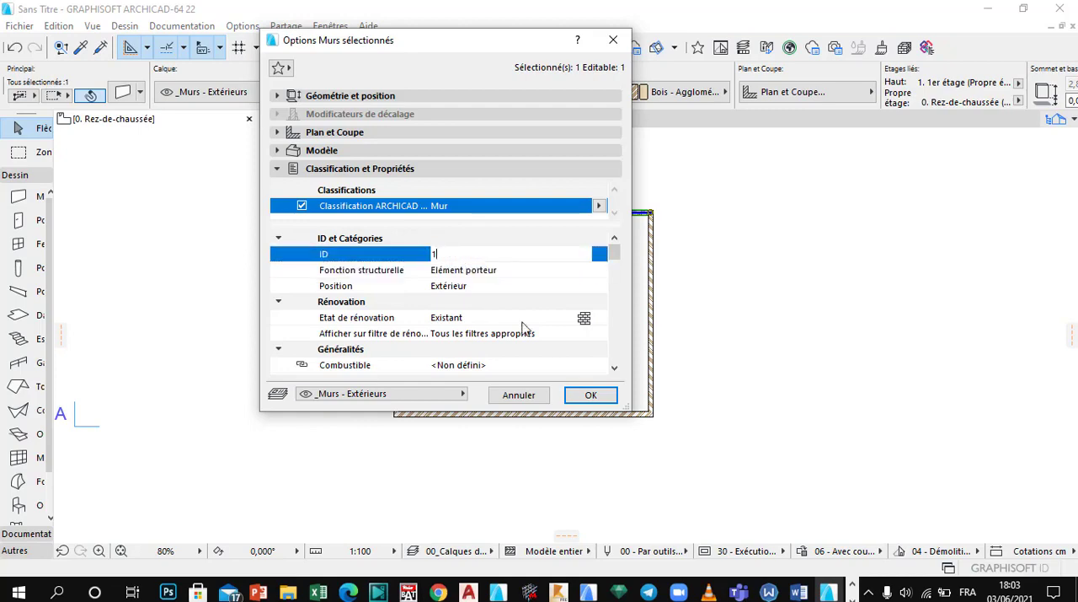
{"action": "left_click", "coordinate": [590, 395]}
Step: Set the ID of the rectangle's left vertical wall to 2
{"action": "left_click", "coordinate": [399, 296]}
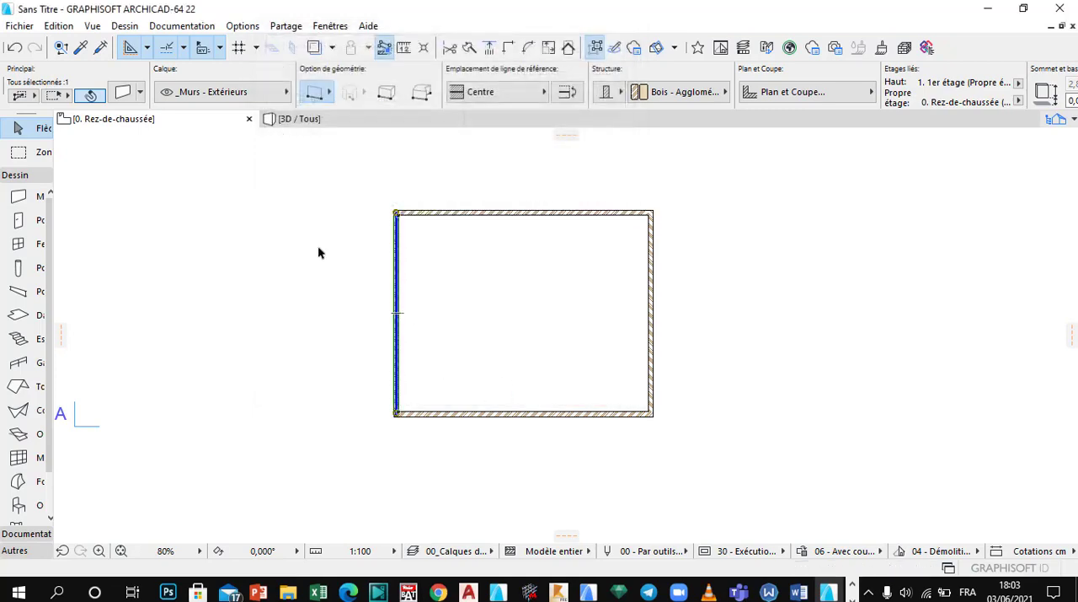
{"action": "key", "text": "ctrl+t"}
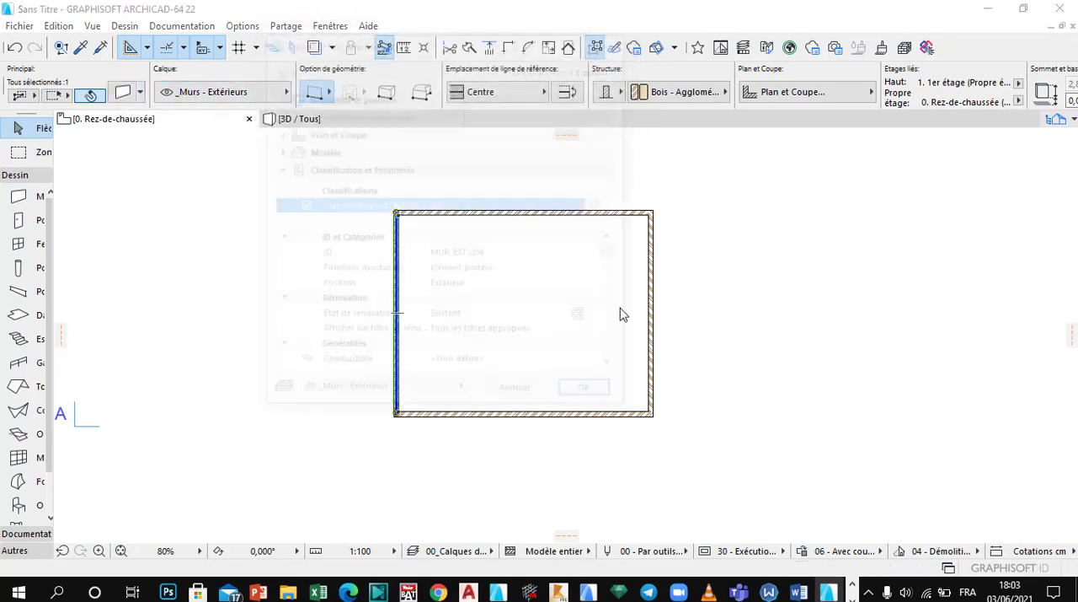
{"action": "left_click", "coordinate": [480, 255]}
{"action": "key", "text": "ctrl+a"}
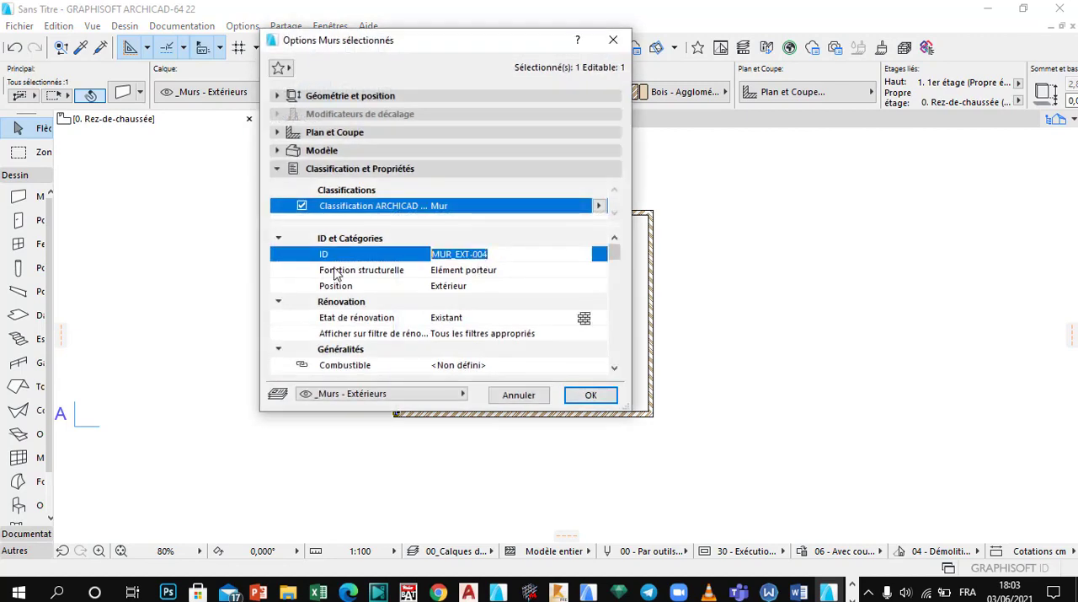
{"action": "type", "text": "2"}
{"action": "left_click", "coordinate": [476, 239]}
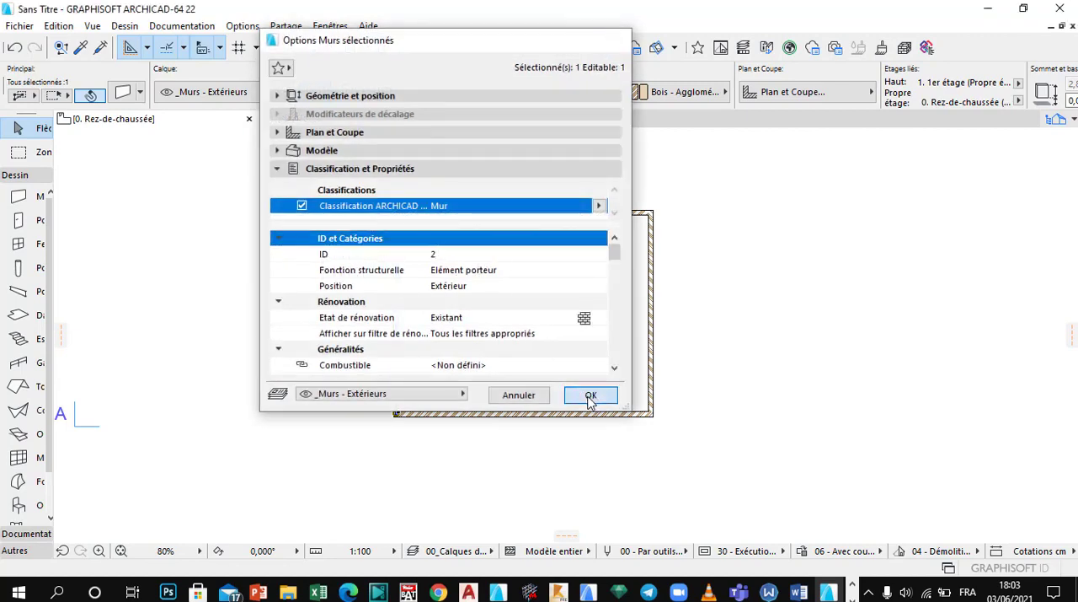
{"action": "left_click", "coordinate": [590, 395]}
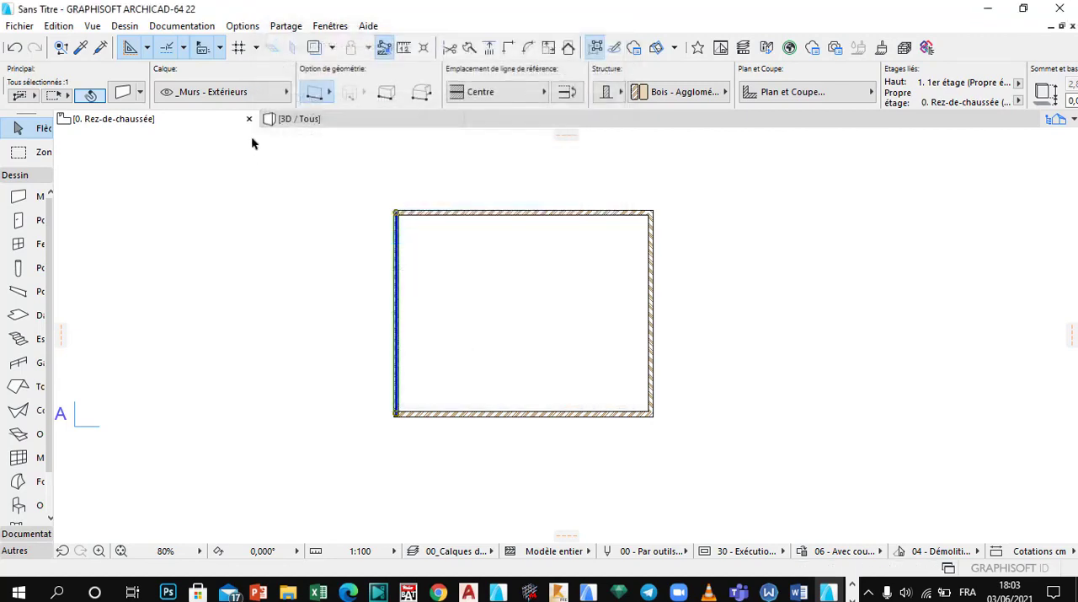
Step: Set the ID of the rectangle's right vertical wall to 3
{"action": "left_click", "coordinate": [650, 285]}
{"action": "left_click", "coordinate": [128, 93]}
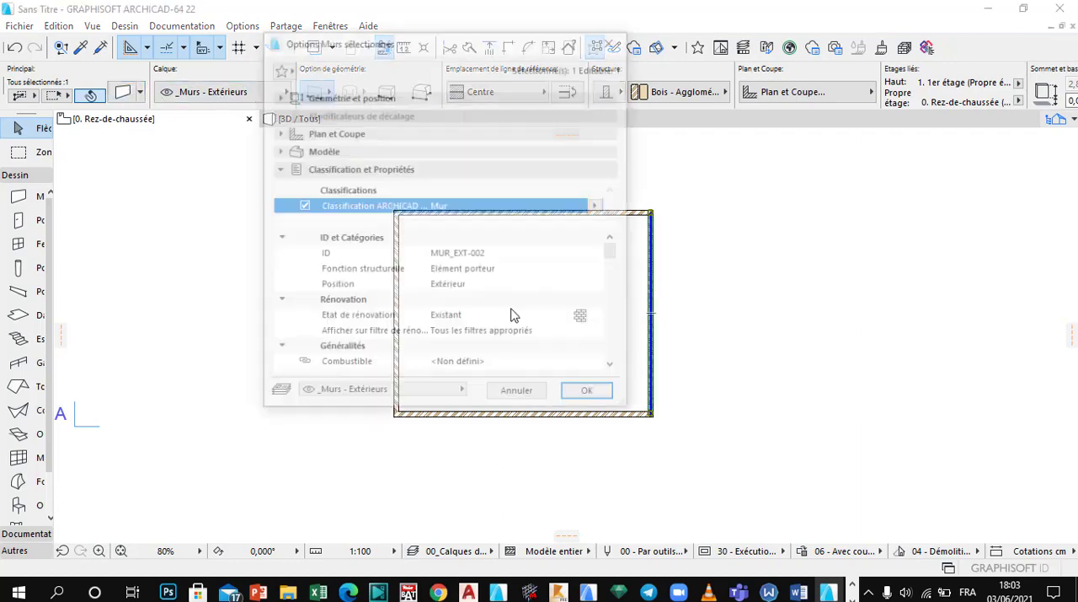
{"action": "left_click", "coordinate": [489, 252]}
{"action": "left_click_drag", "start_coordinate": [477, 255], "coordinate": [374, 260]}
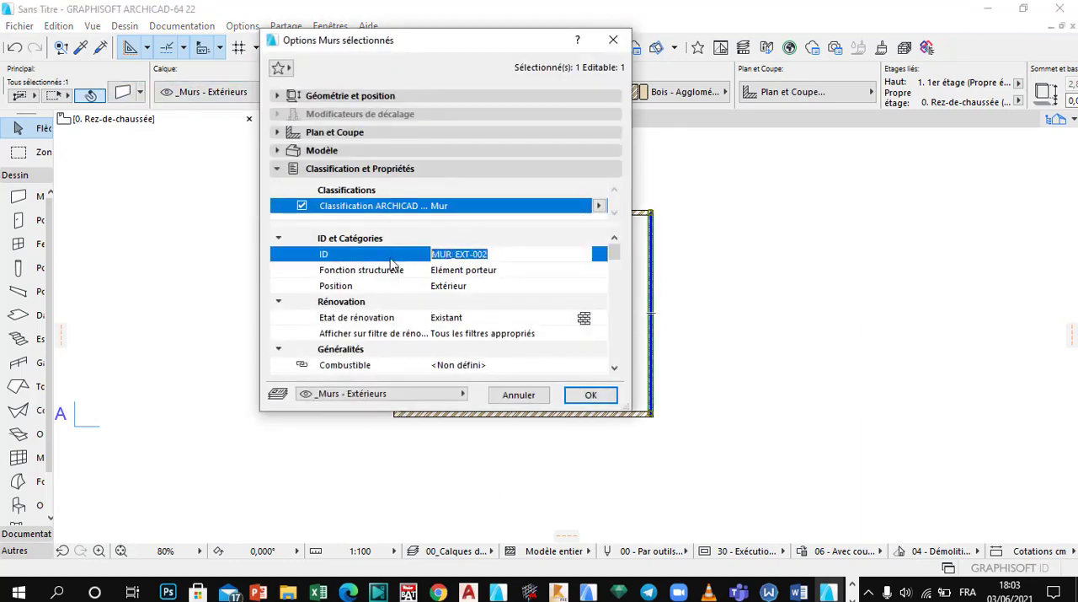
{"action": "type", "text": "3"}
{"action": "left_click", "coordinate": [497, 271]}
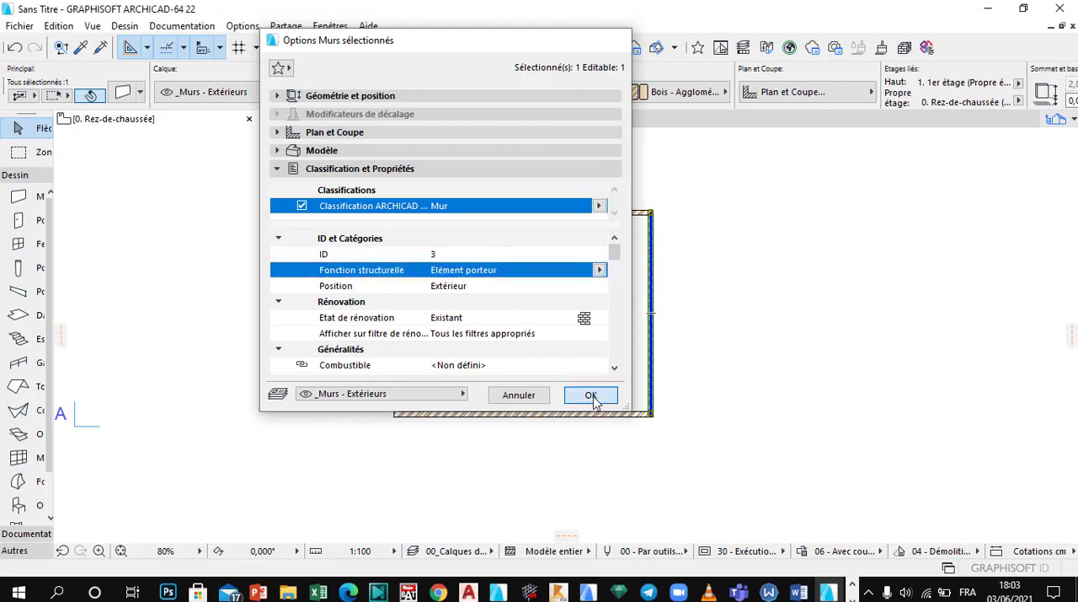
{"action": "left_click", "coordinate": [589, 395]}
Step: Set the ID of the rectangle's lower horizontal wall to 4 and clear the selection
{"action": "left_click", "coordinate": [532, 413]}
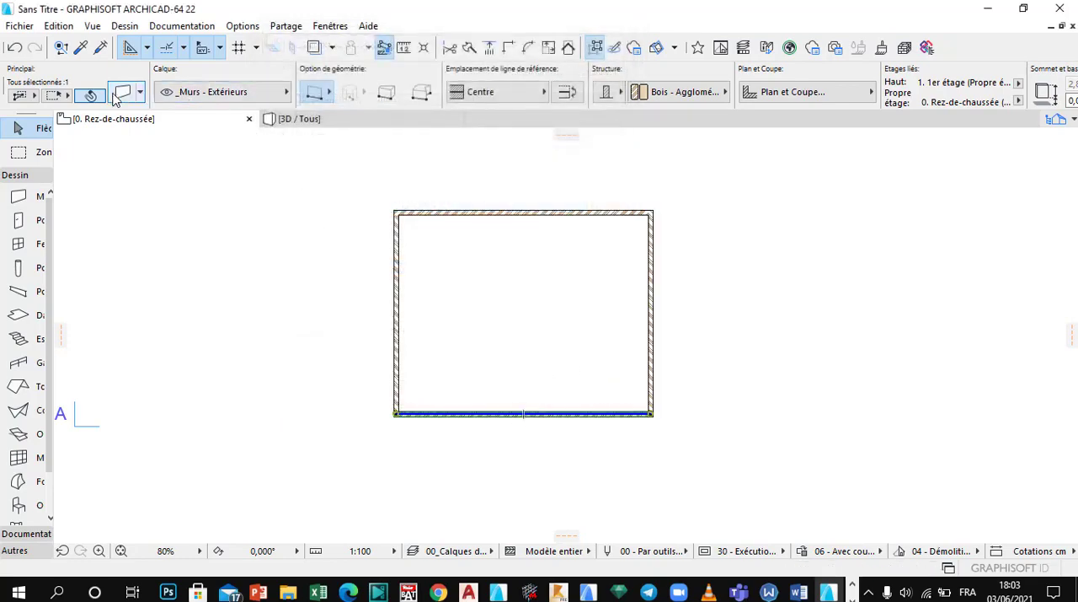
{"action": "key", "text": "ctrl+t"}
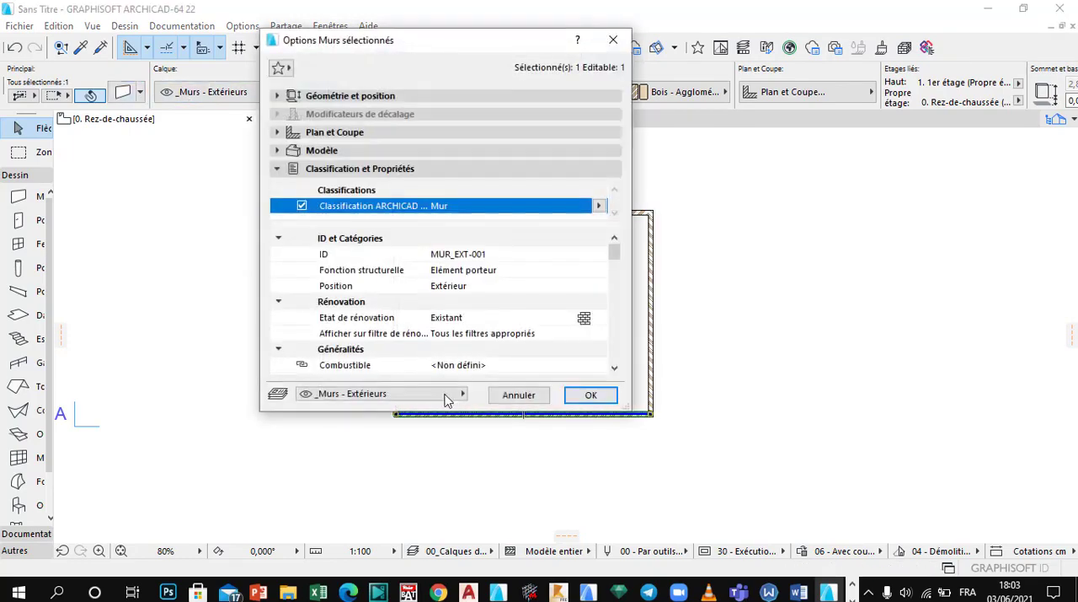
{"action": "left_click", "coordinate": [493, 256]}
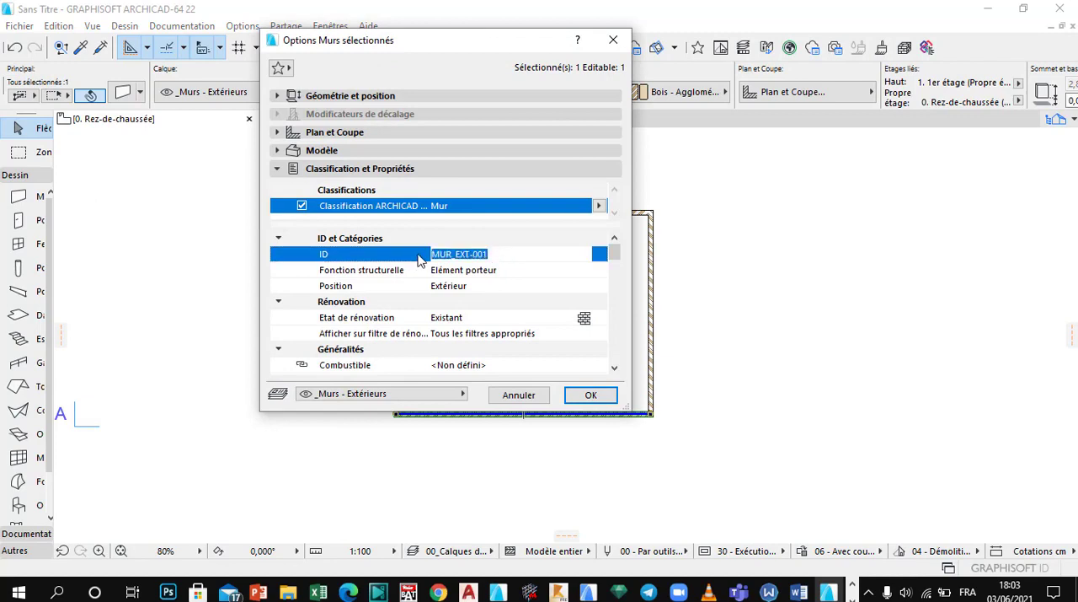
{"action": "type", "text": "4"}
{"action": "key", "text": "Return"}
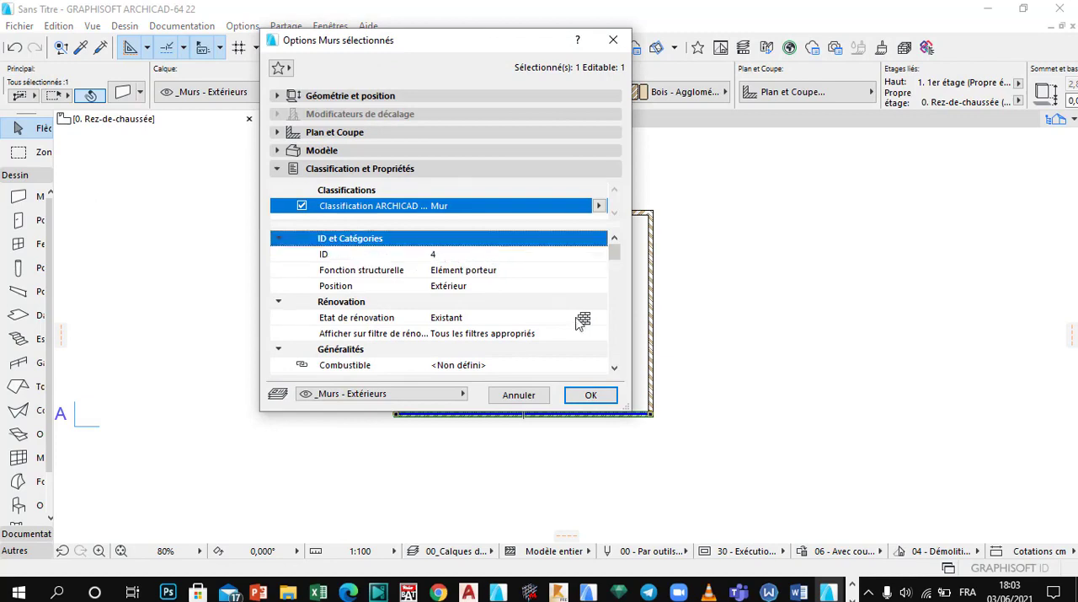
{"action": "left_click", "coordinate": [470, 273]}
{"action": "left_click", "coordinate": [451, 289]}
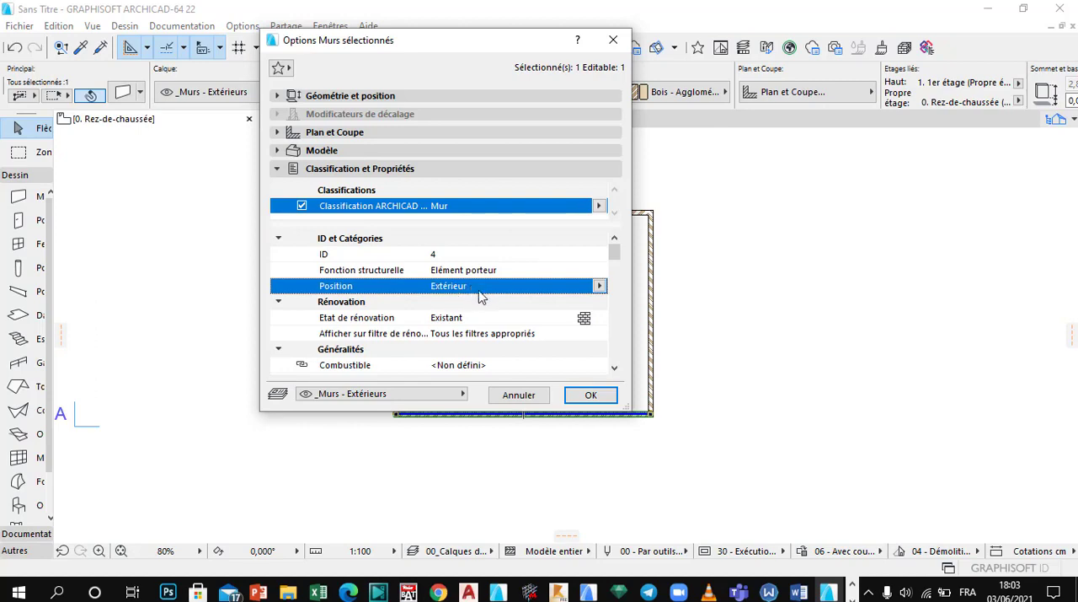
{"action": "left_click", "coordinate": [591, 395]}
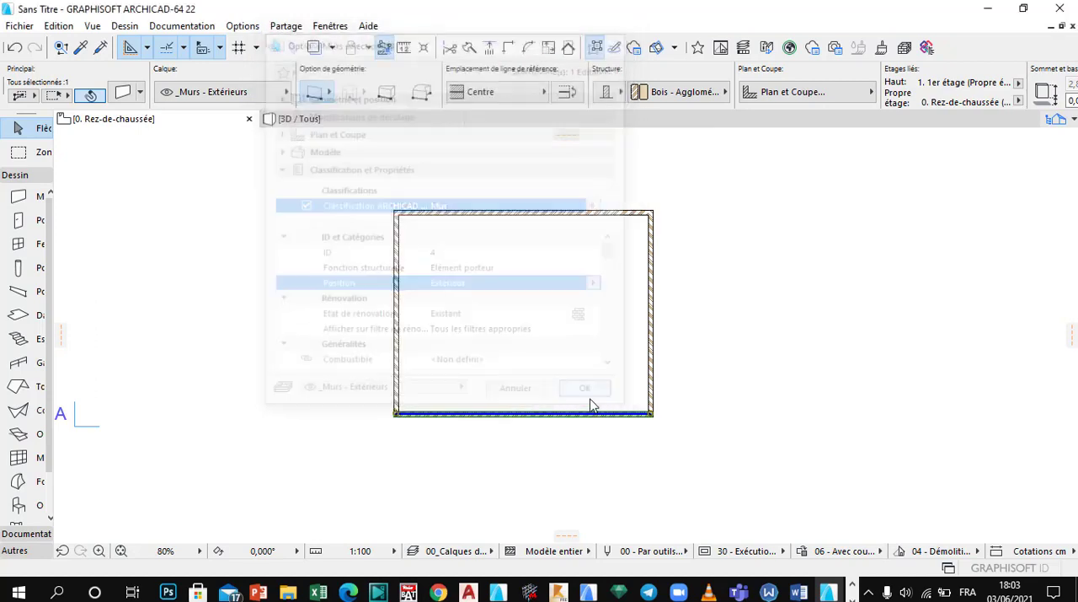
{"action": "left_click", "coordinate": [482, 290]}
{"action": "scroll", "coordinate": [434, 246], "scroll_direction": "up", "scroll_amount": 1}
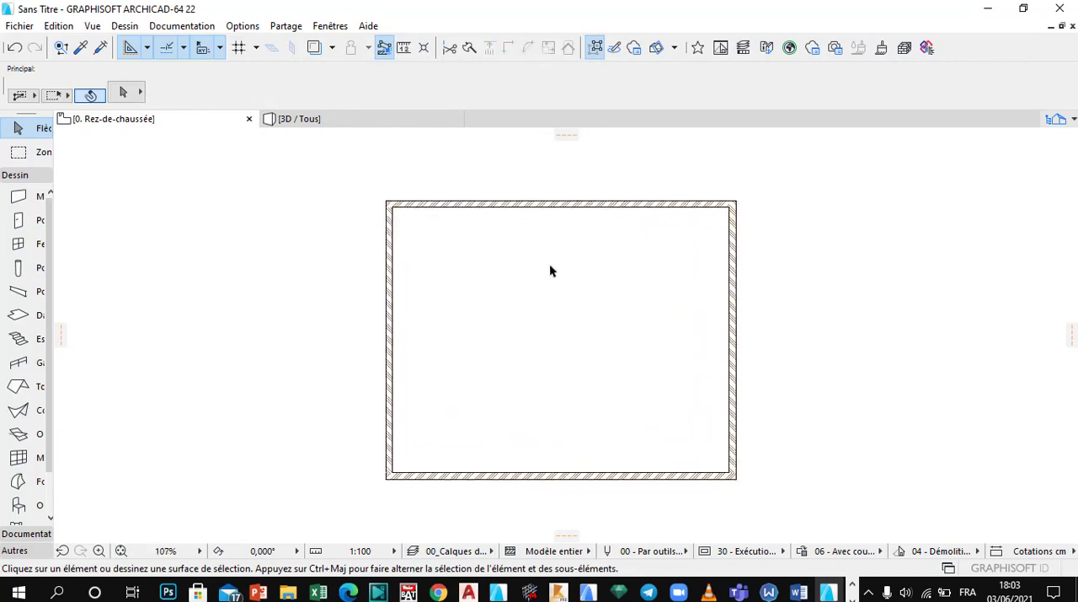
{"action": "scroll", "coordinate": [549, 263], "scroll_direction": "down", "scroll_amount": 1}
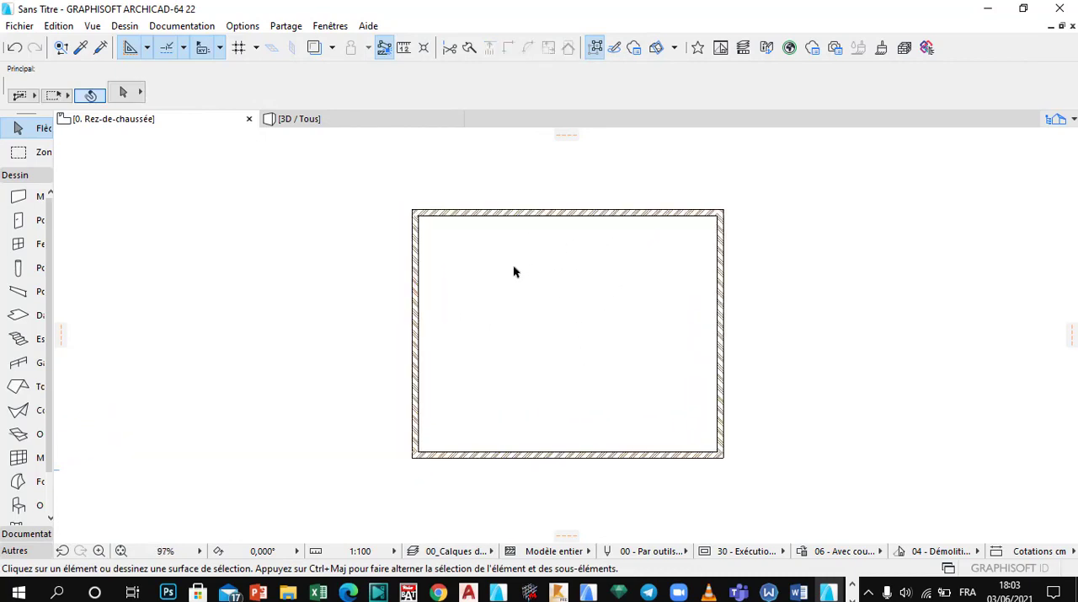
{"action": "scroll", "coordinate": [574, 274], "scroll_direction": "down", "scroll_amount": 1}
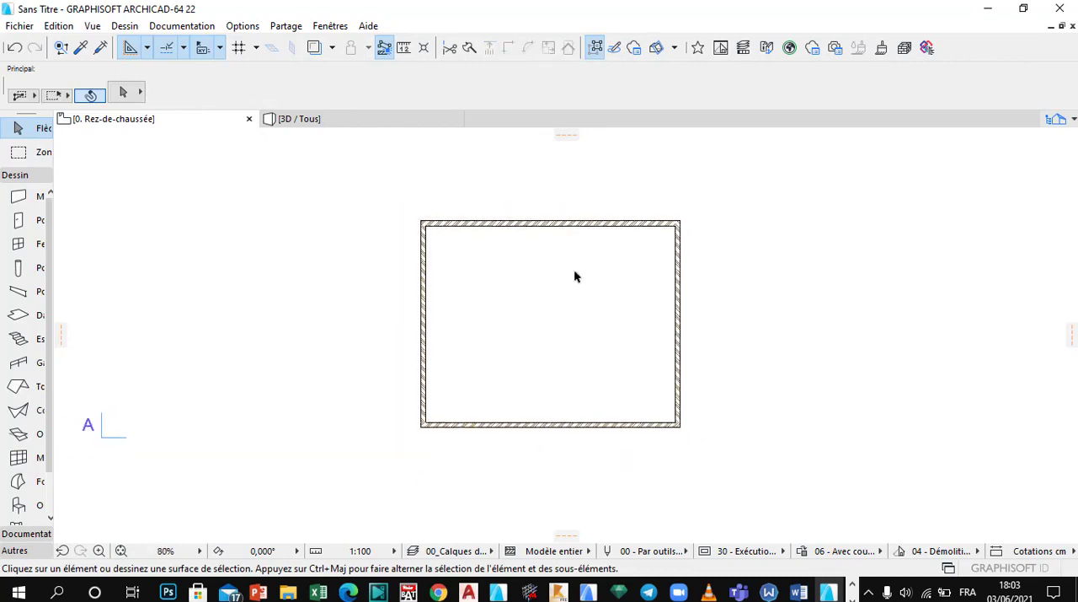
{"action": "scroll", "coordinate": [515, 258], "scroll_direction": "down", "scroll_amount": 1}
{"action": "scroll", "coordinate": [515, 263], "scroll_direction": "up", "scroll_amount": 1}
{"action": "scroll", "coordinate": [504, 268], "scroll_direction": "up", "scroll_amount": 1}
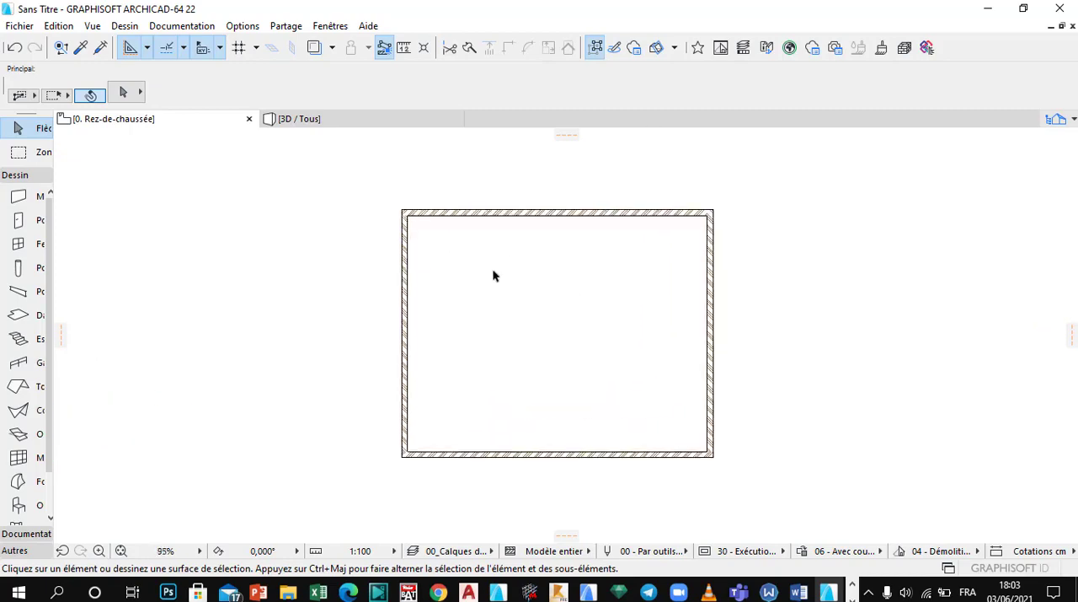
{"action": "scroll", "coordinate": [523, 286], "scroll_direction": "down", "scroll_amount": 1}
{"action": "scroll", "coordinate": [531, 296], "scroll_direction": "up", "scroll_amount": 1}
{"action": "scroll", "coordinate": [476, 299], "scroll_direction": "down", "scroll_amount": 1}
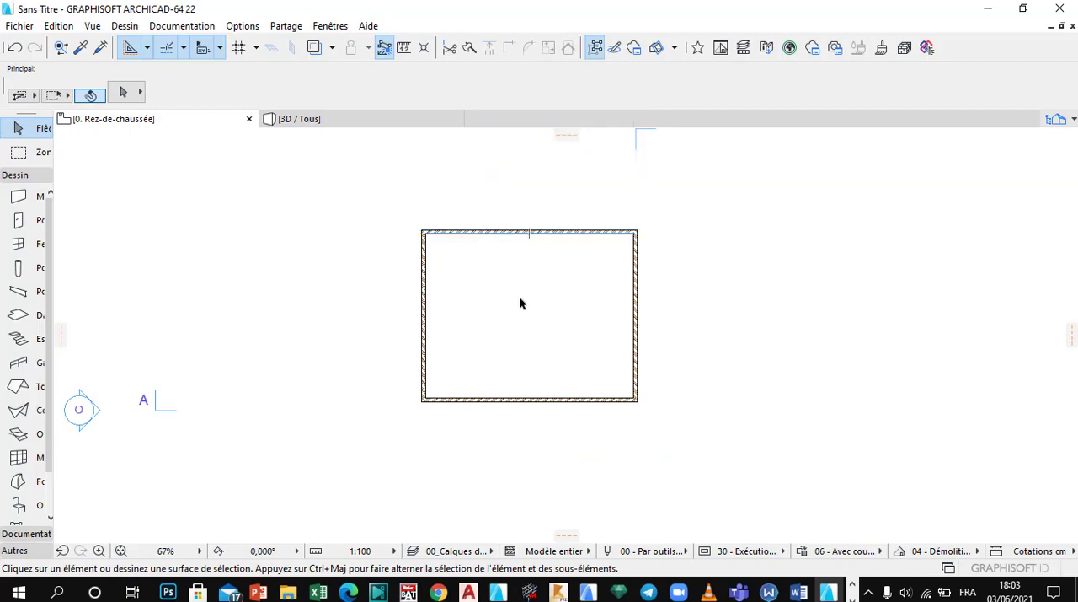
{"action": "scroll", "coordinate": [517, 296], "scroll_direction": "up", "scroll_amount": 1}
{"action": "scroll", "coordinate": [469, 278], "scroll_direction": "down", "scroll_amount": 1}
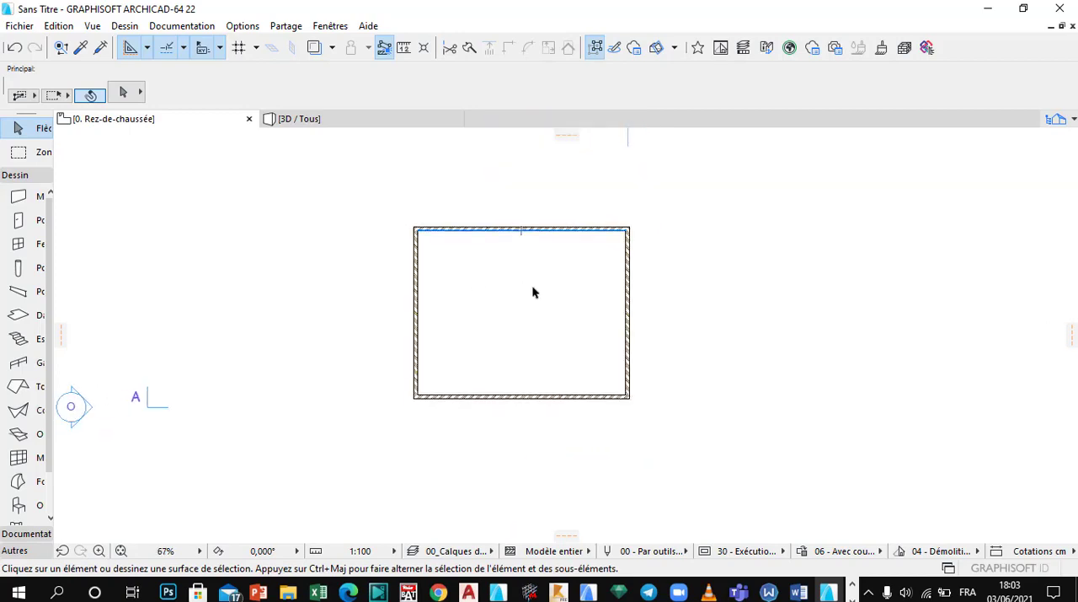
{"action": "scroll", "coordinate": [508, 289], "scroll_direction": "down", "scroll_amount": 1}
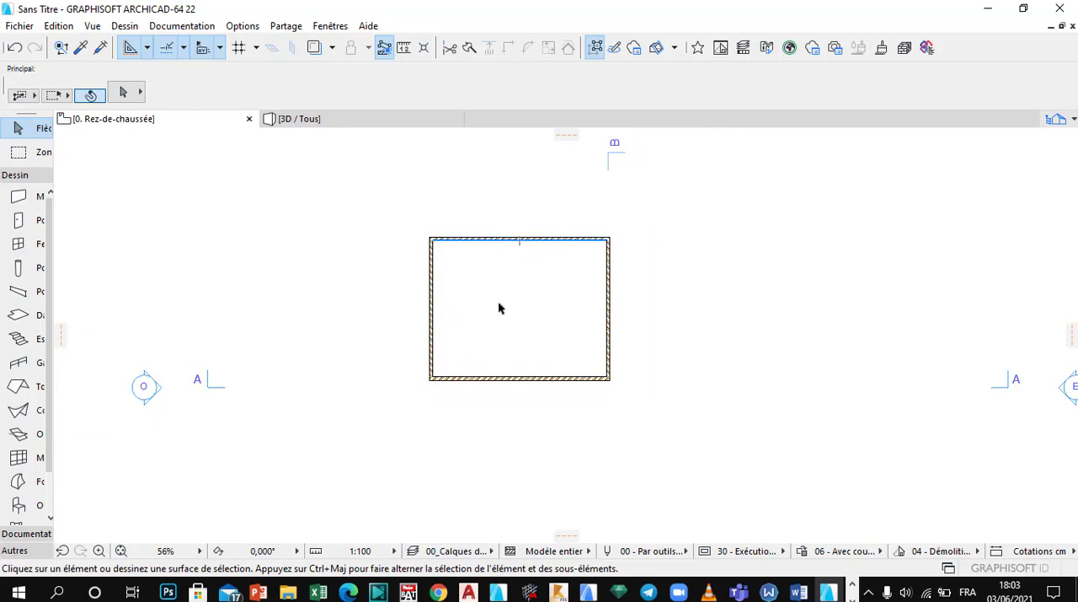
{"action": "scroll", "coordinate": [502, 291], "scroll_direction": "up", "scroll_amount": 1}
{"action": "scroll", "coordinate": [497, 266], "scroll_direction": "down", "scroll_amount": 1}
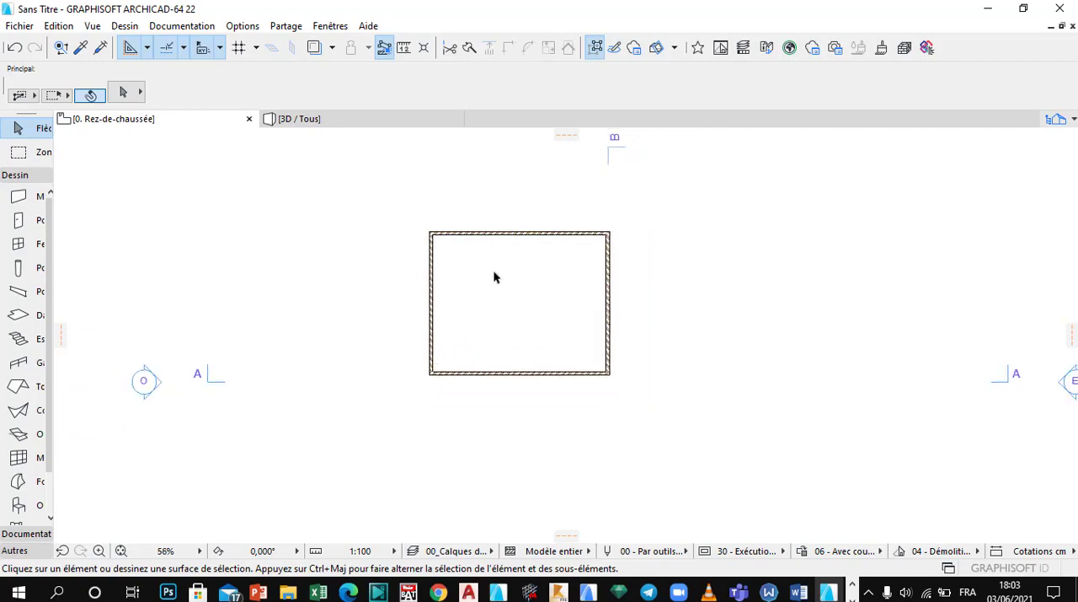
{"action": "scroll", "coordinate": [468, 276], "scroll_direction": "up", "scroll_amount": 2}
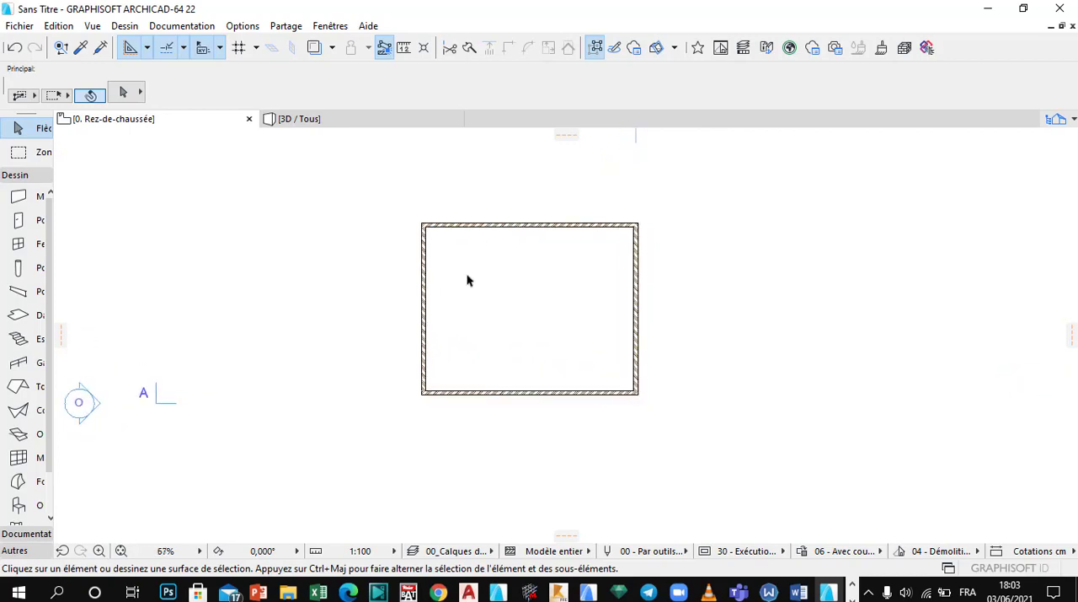
{"action": "scroll", "coordinate": [469, 279], "scroll_direction": "up", "scroll_amount": 1}
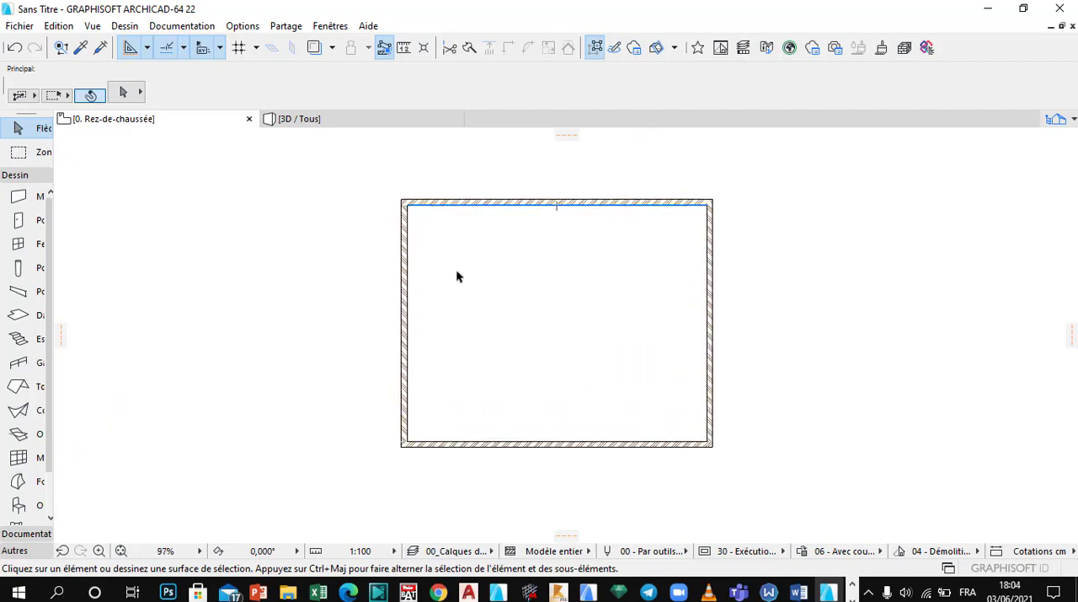
Step: Select all four walls of the rectangle on the ground floor plan with one selection window
{"action": "scroll", "coordinate": [468, 275], "scroll_direction": "down", "scroll_amount": 1}
{"action": "scroll", "coordinate": [473, 274], "scroll_direction": "up", "scroll_amount": 1}
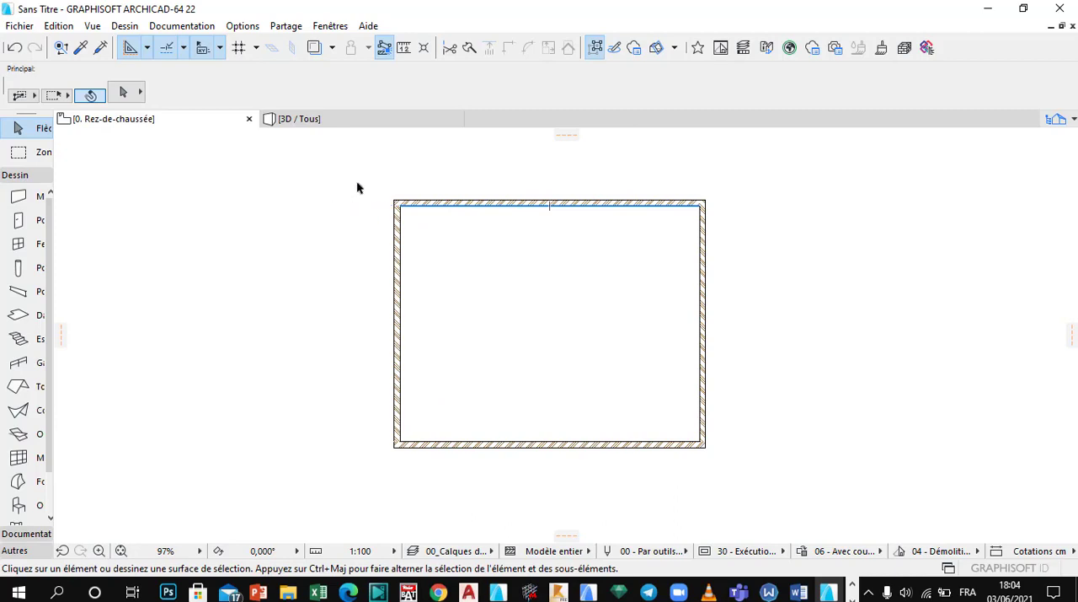
{"action": "scroll", "coordinate": [529, 294], "scroll_direction": "down", "scroll_amount": 1}
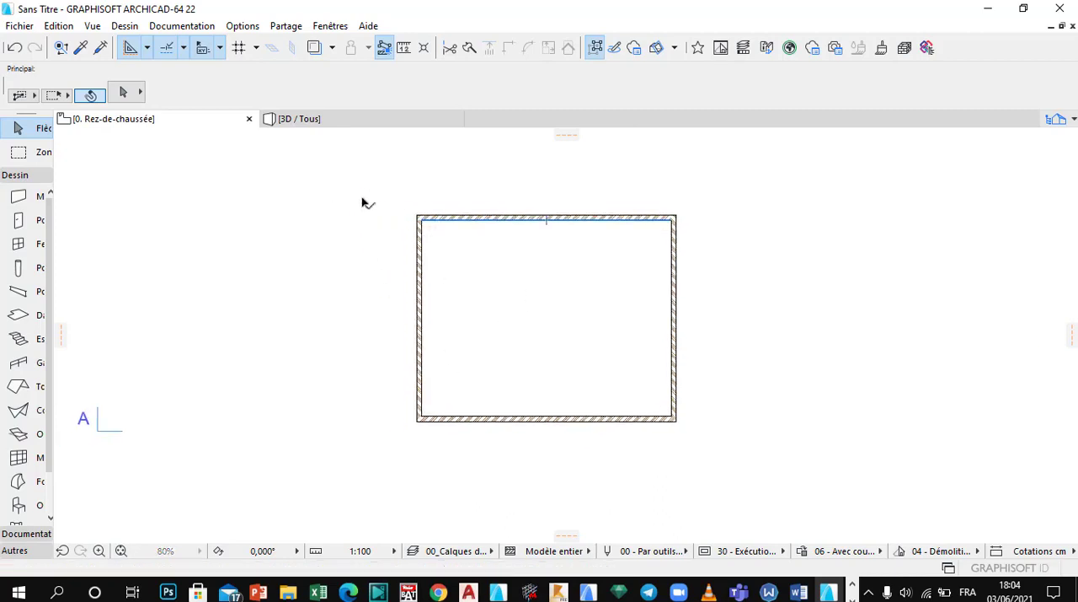
{"action": "left_click_drag", "start_coordinate": [357, 197], "coordinate": [712, 476]}
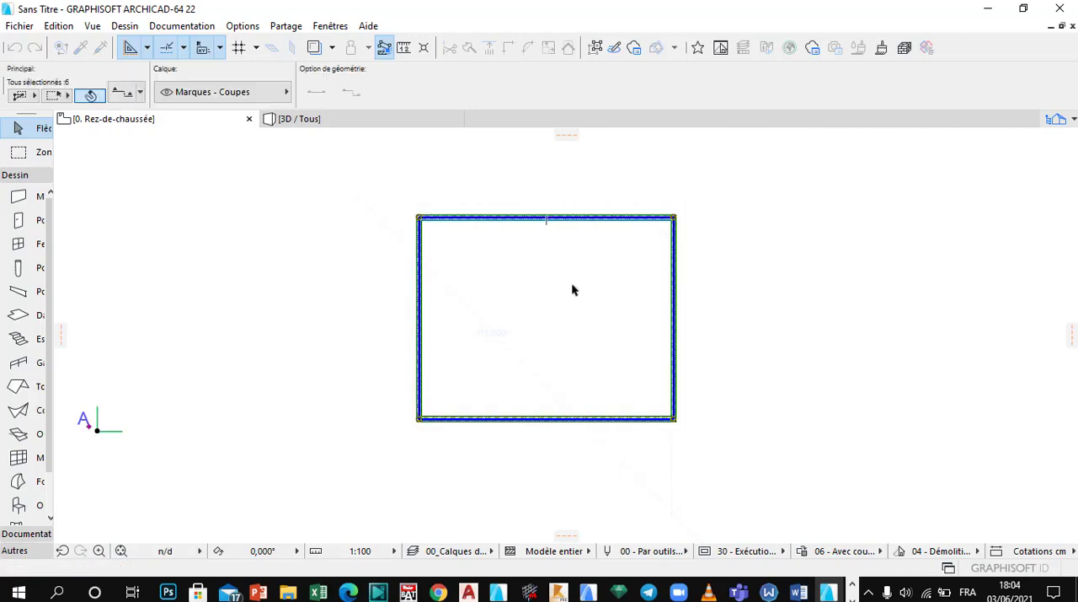
{"action": "scroll", "coordinate": [573, 289], "scroll_direction": "up", "scroll_amount": 2}
{"action": "scroll", "coordinate": [440, 299], "scroll_direction": "down", "scroll_amount": 2}
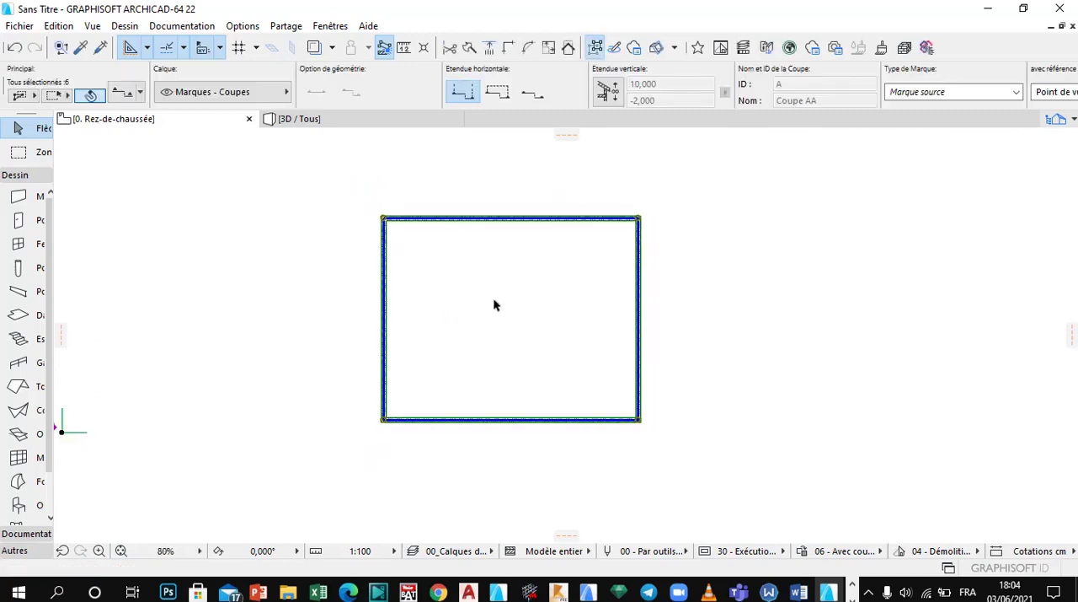
Step: Open the NE-06 Inventaire Murs schedule from the project's element schedules
{"action": "left_click", "coordinate": [1074, 123]}
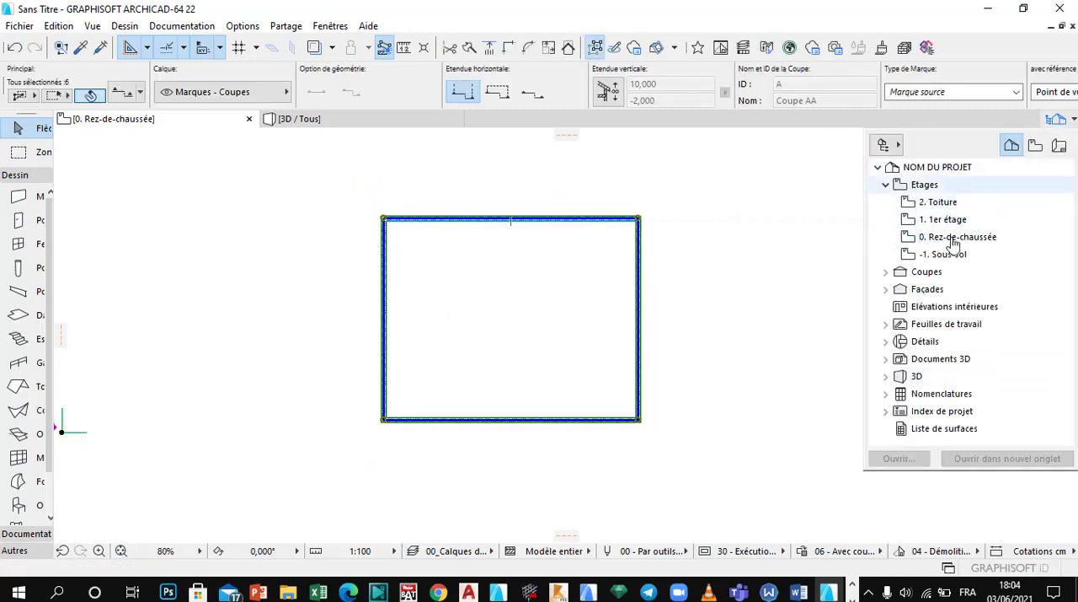
{"action": "left_click", "coordinate": [885, 393]}
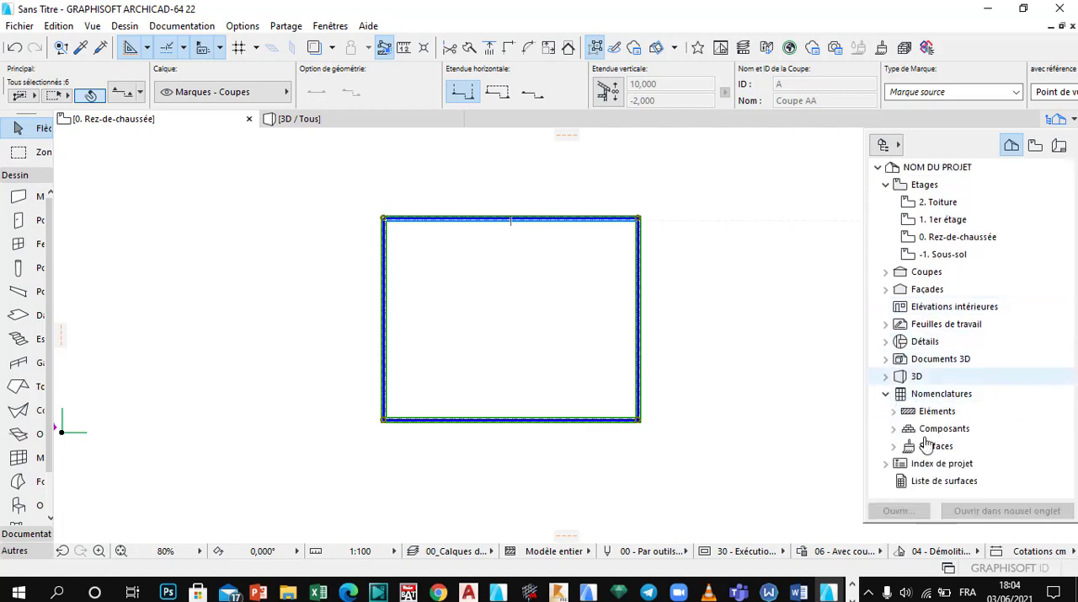
{"action": "left_click", "coordinate": [893, 410]}
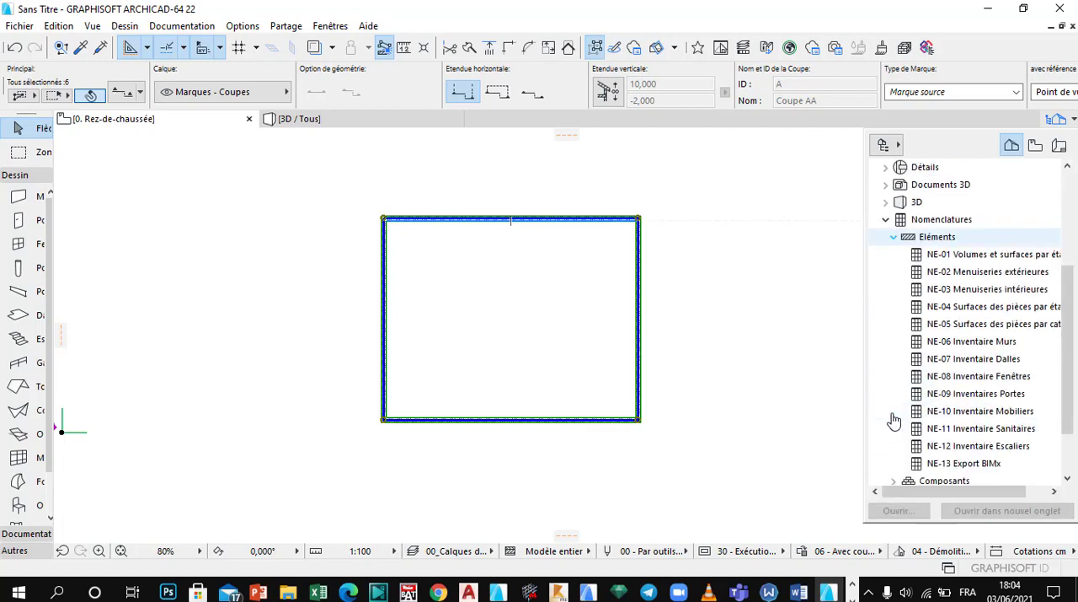
{"action": "left_click", "coordinate": [968, 346]}
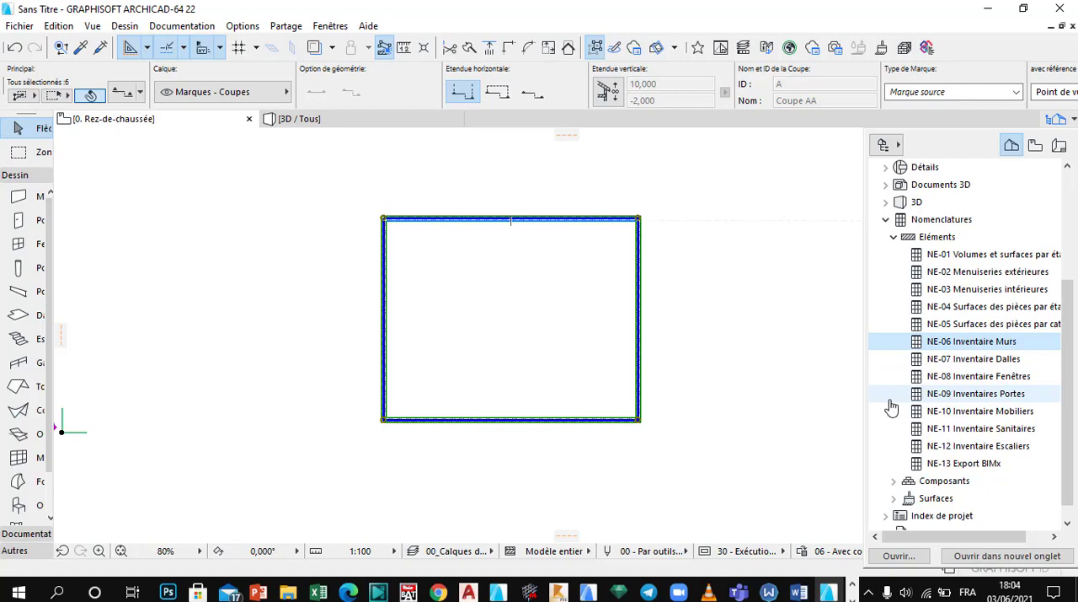
{"action": "double_click", "coordinate": [979, 345]}
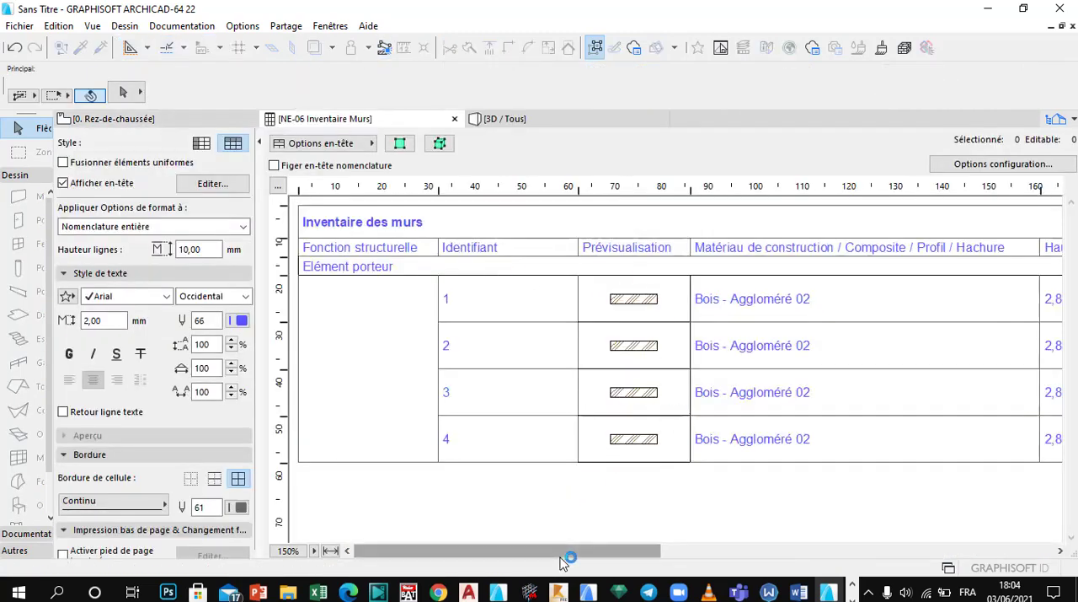
Step: Examine the wall schedule's columns, including the identifier, preview and building material of each wall
{"action": "left_click_drag", "start_coordinate": [563, 553], "coordinate": [476, 576]}
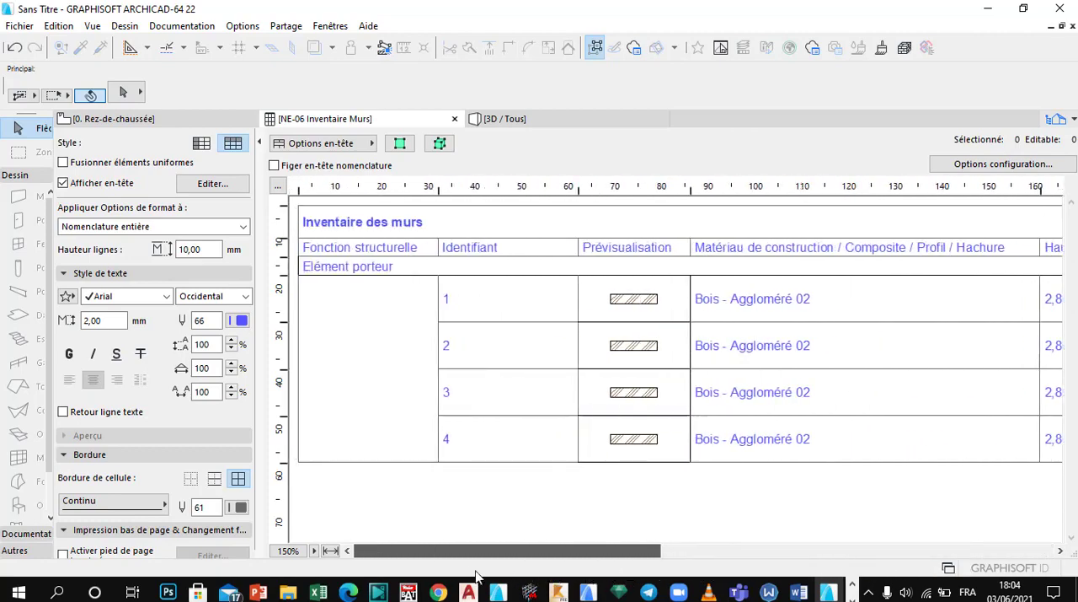
{"action": "left_click", "coordinate": [477, 301]}
{"action": "left_click", "coordinate": [478, 253]}
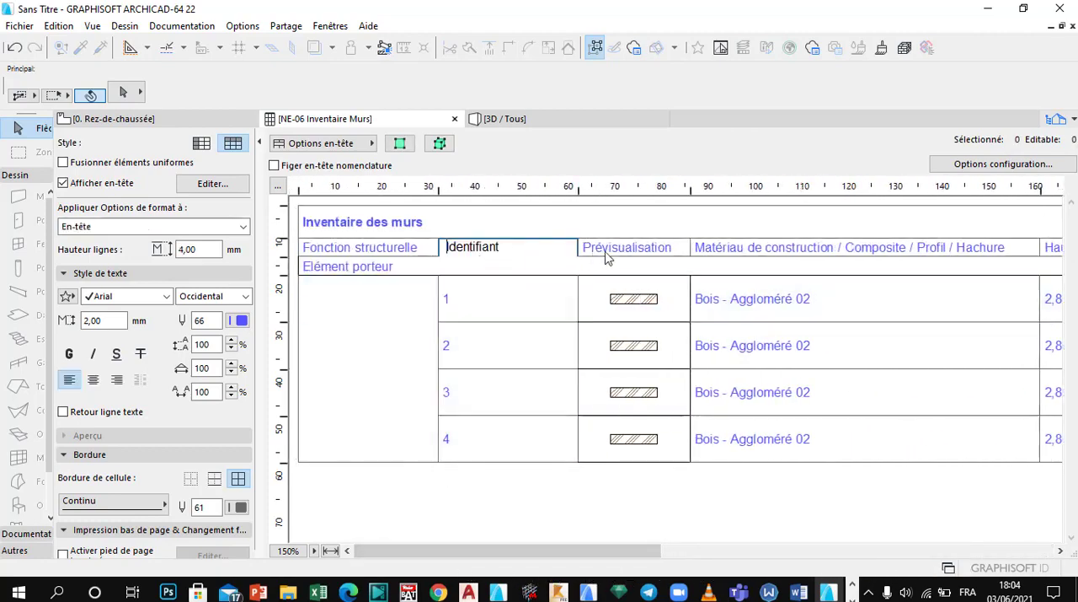
{"action": "left_click", "coordinate": [644, 244]}
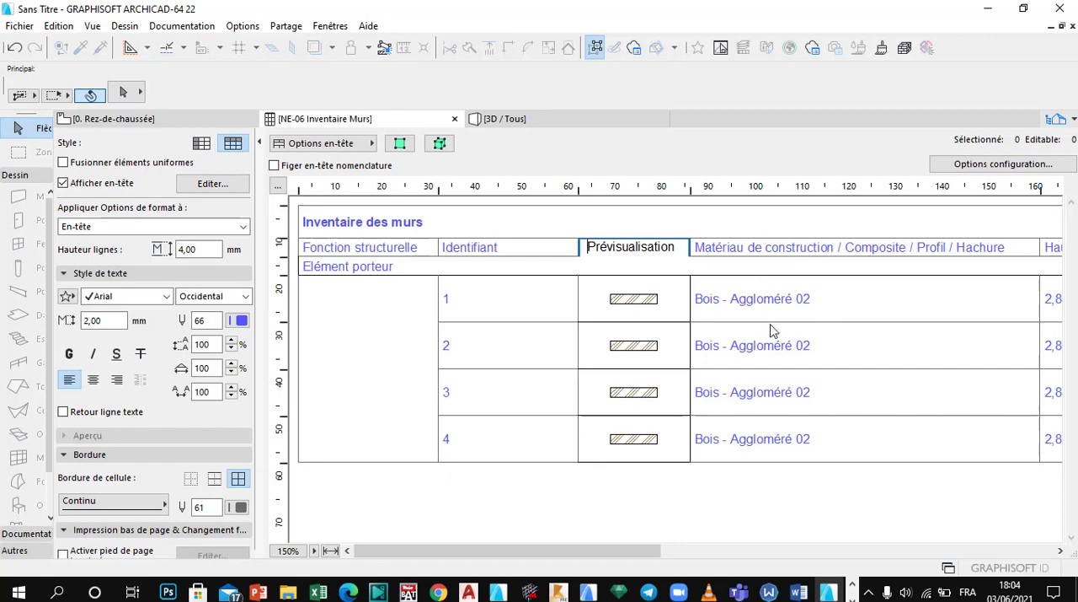
{"action": "left_click_drag", "start_coordinate": [606, 549], "coordinate": [404, 535]}
{"action": "left_click", "coordinate": [604, 318]}
{"action": "left_click", "coordinate": [810, 360]}
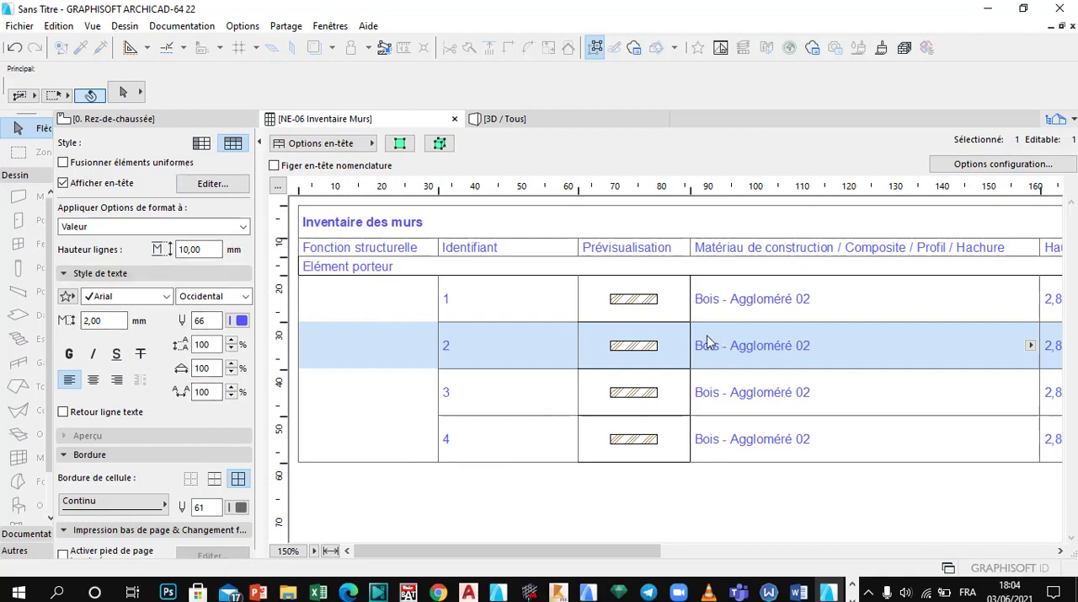
Step: Remove the Résistance au feu, Classification feu, Position, Périmètre 3D and Surface du Mur fields from the NE-06 Inventaire Murs schedule
{"action": "left_click", "coordinate": [1010, 165]}
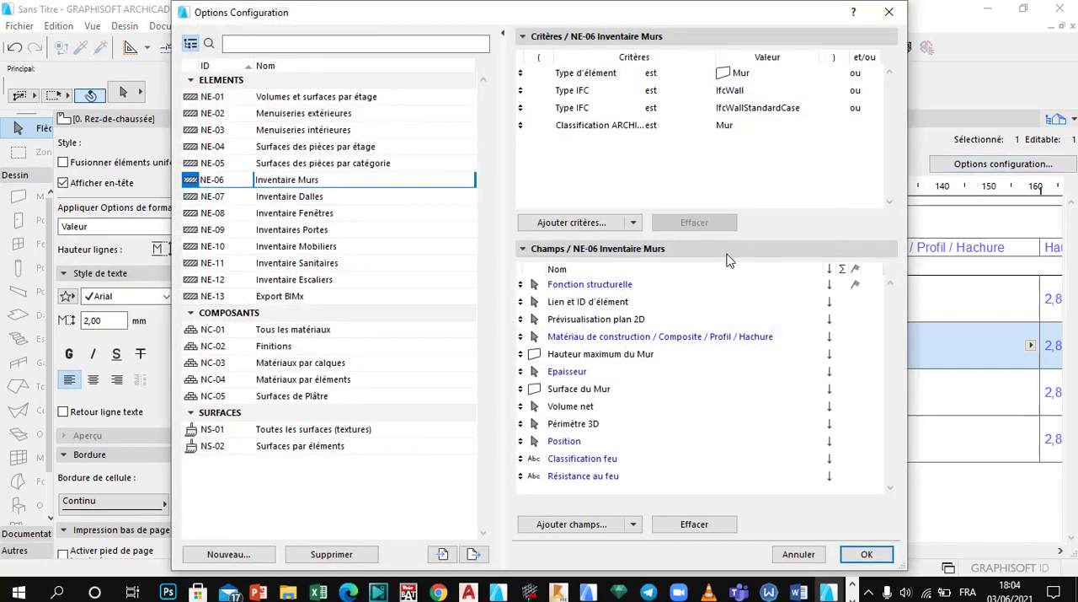
{"action": "left_click", "coordinate": [576, 476]}
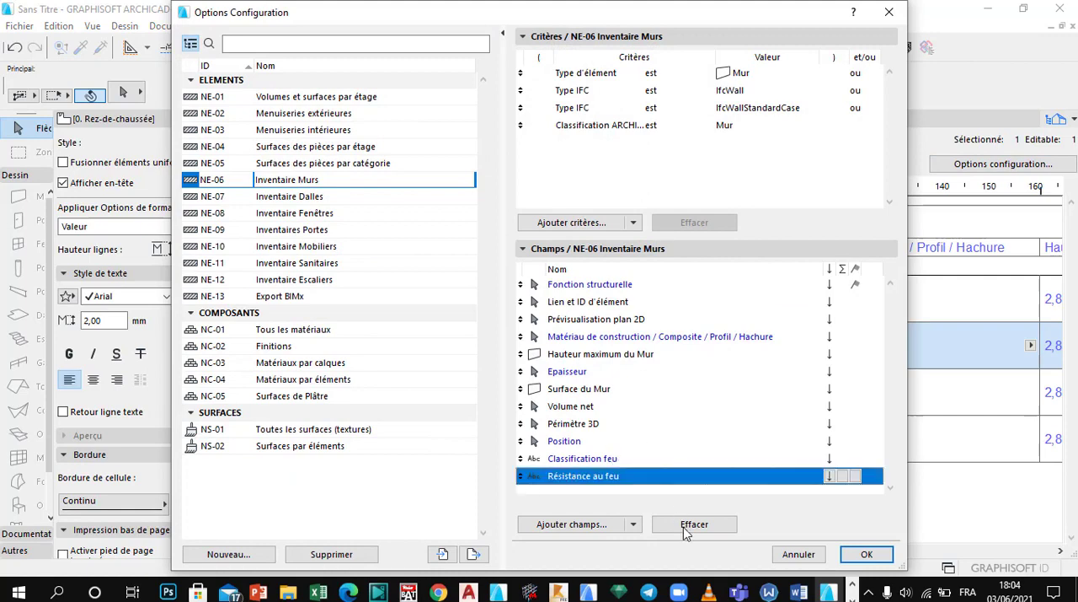
{"action": "left_click", "coordinate": [687, 529]}
{"action": "left_click", "coordinate": [674, 529]}
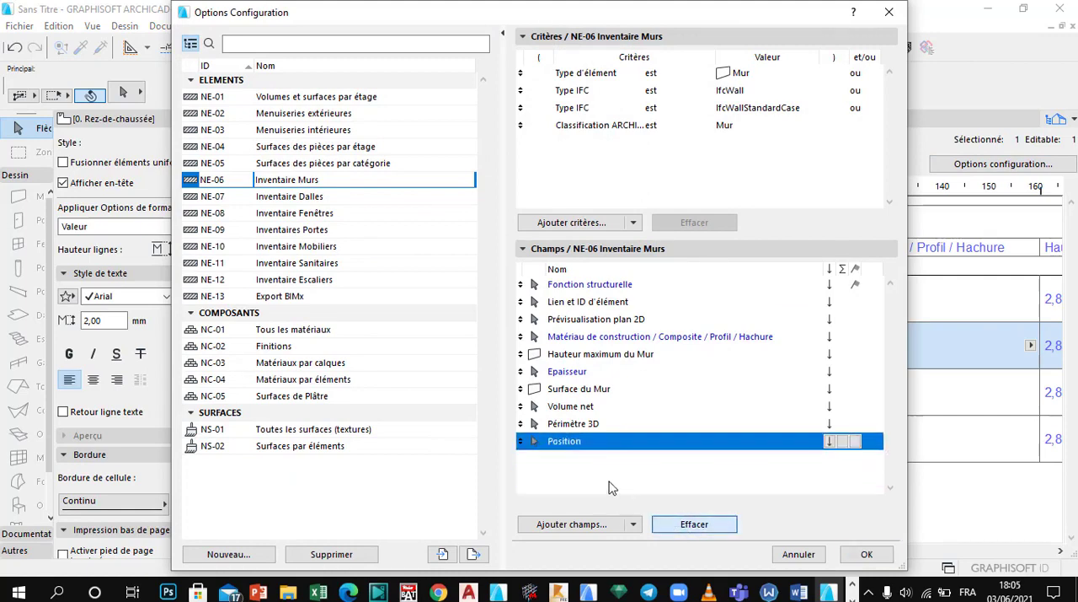
{"action": "left_click", "coordinate": [684, 525]}
{"action": "left_click", "coordinate": [604, 425]}
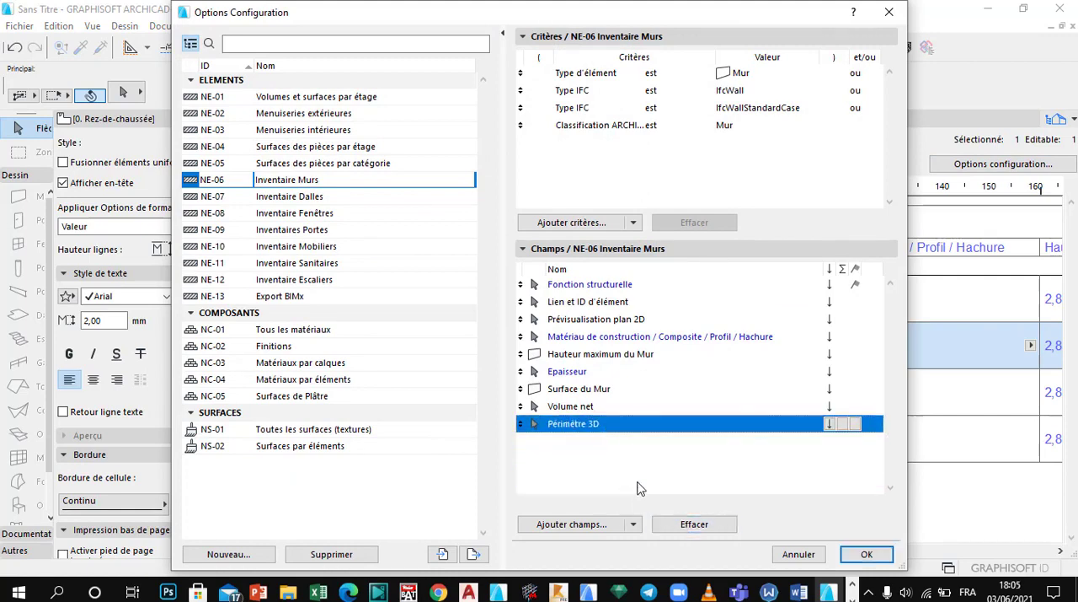
{"action": "left_click", "coordinate": [680, 524]}
{"action": "left_click", "coordinate": [594, 388]}
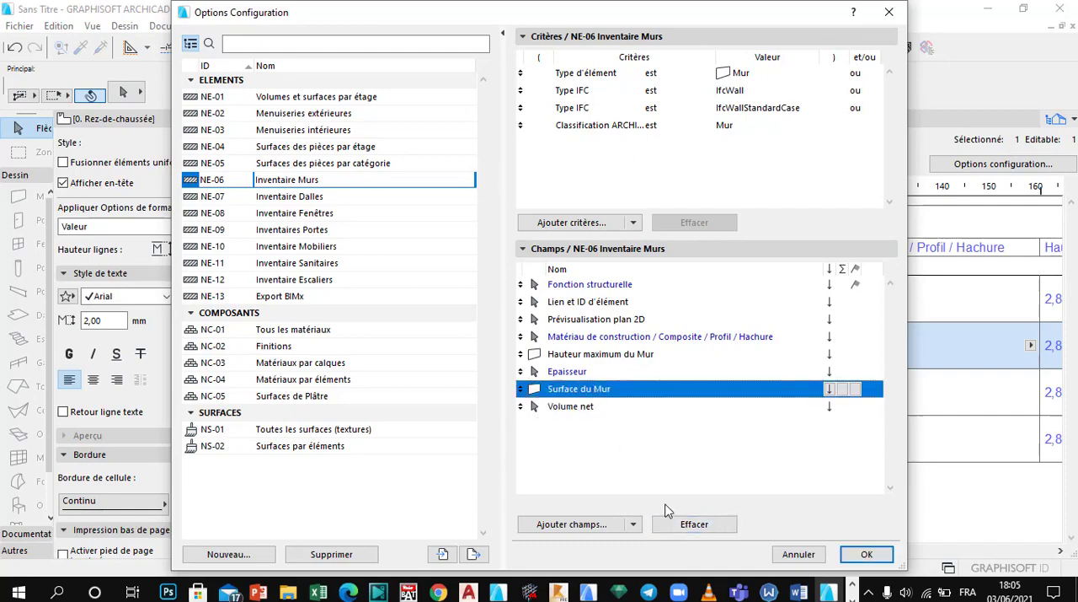
{"action": "left_click", "coordinate": [688, 526]}
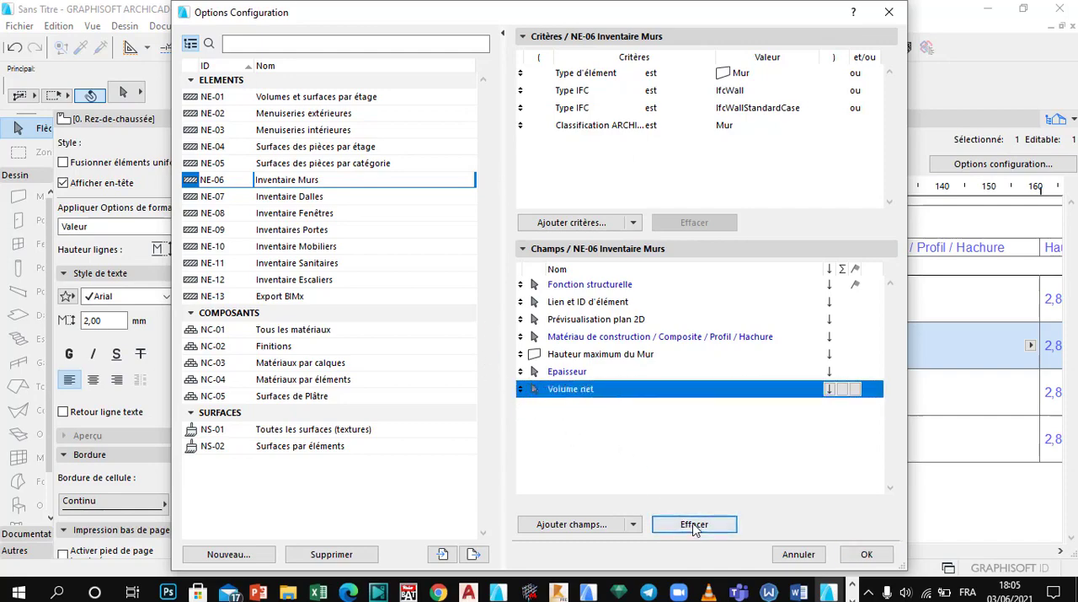
{"action": "left_click", "coordinate": [854, 556]}
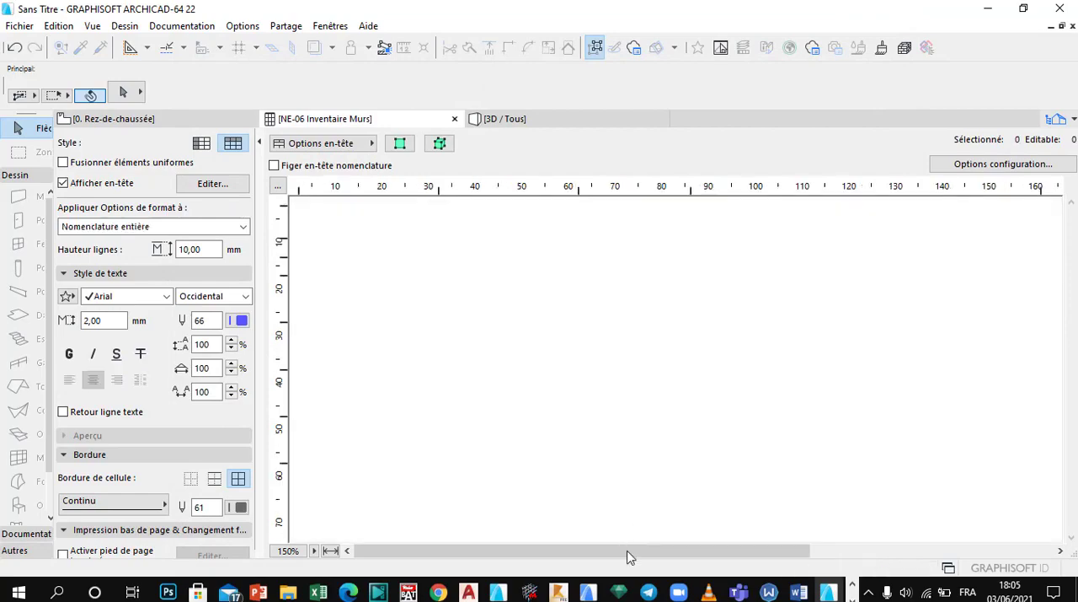
Step: Add the Nombre de briques property from the Nombre de briques (Formule) group to the wall schedule's fields
{"action": "left_click_drag", "start_coordinate": [630, 550], "coordinate": [498, 534]}
{"action": "left_click", "coordinate": [1015, 166]}
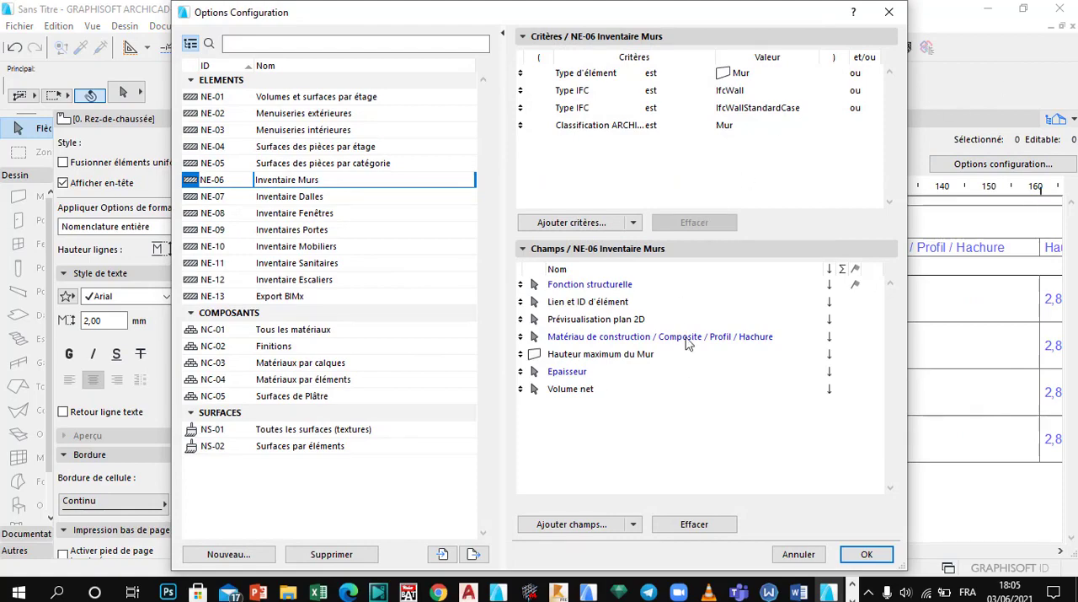
{"action": "left_click", "coordinate": [587, 521]}
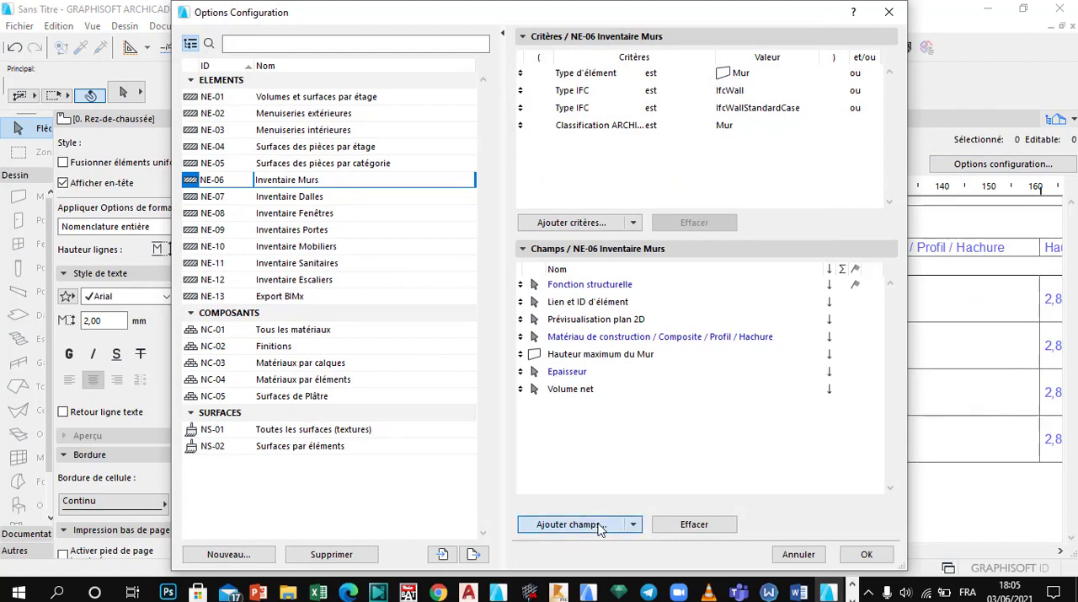
{"action": "left_click", "coordinate": [541, 526]}
{"action": "left_click", "coordinate": [243, 101]}
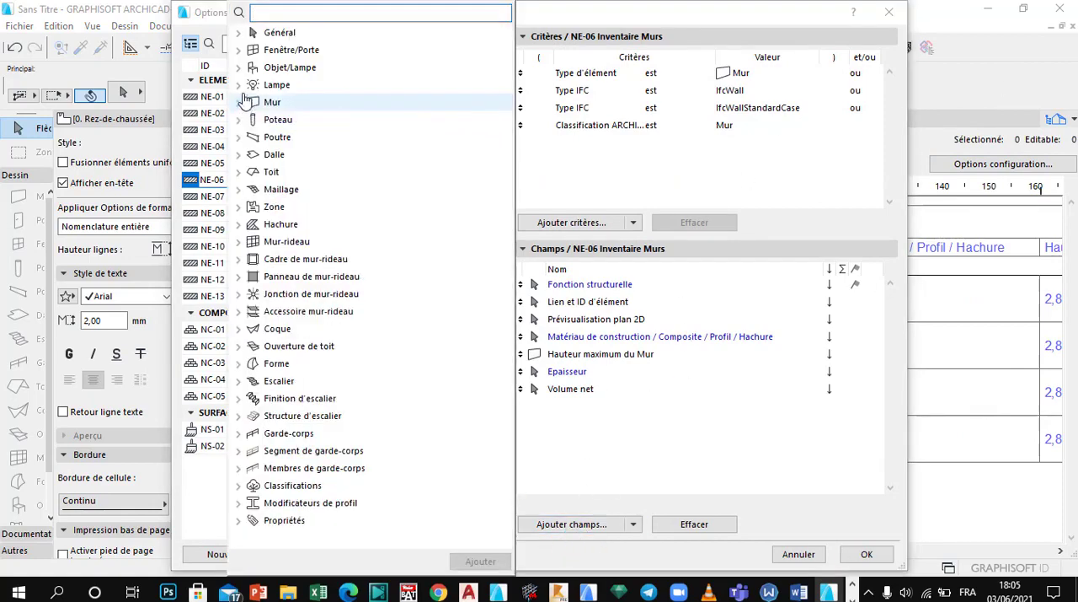
{"action": "left_click", "coordinate": [239, 521]}
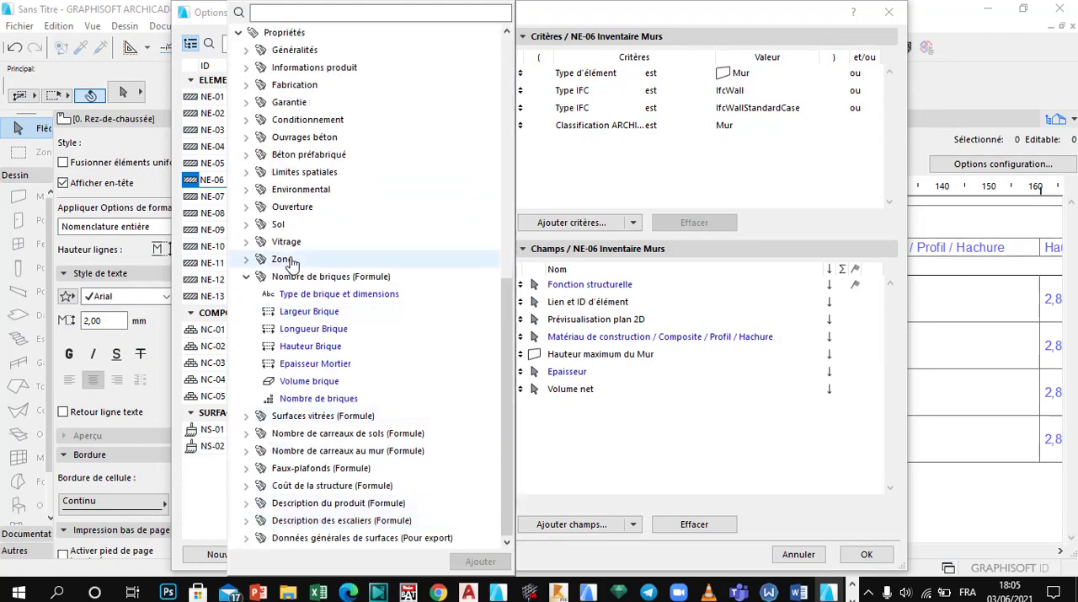
{"action": "left_click", "coordinate": [255, 279]}
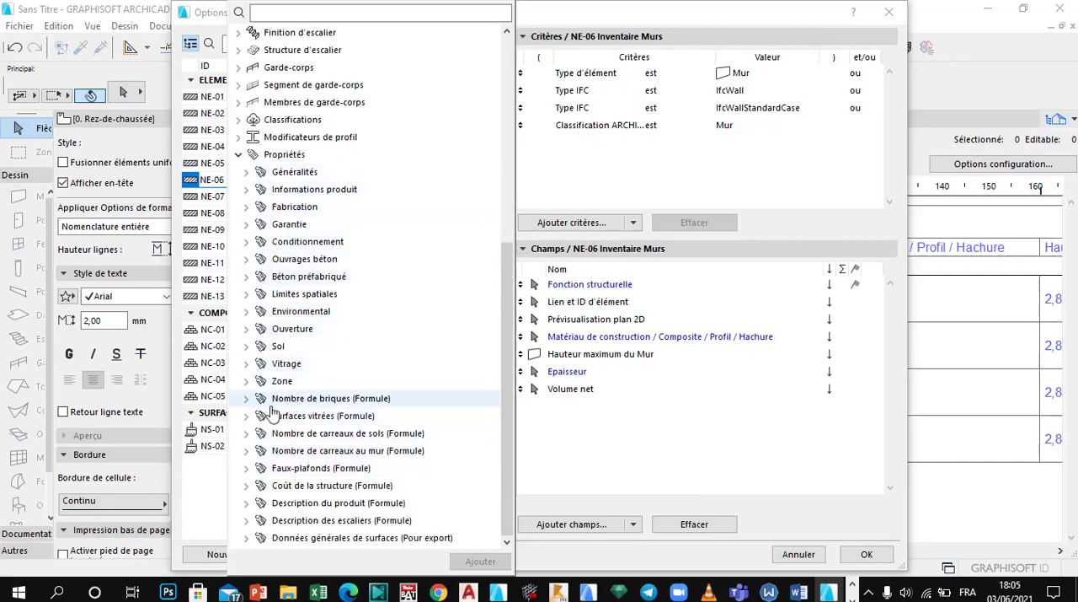
{"action": "left_click", "coordinate": [246, 399]}
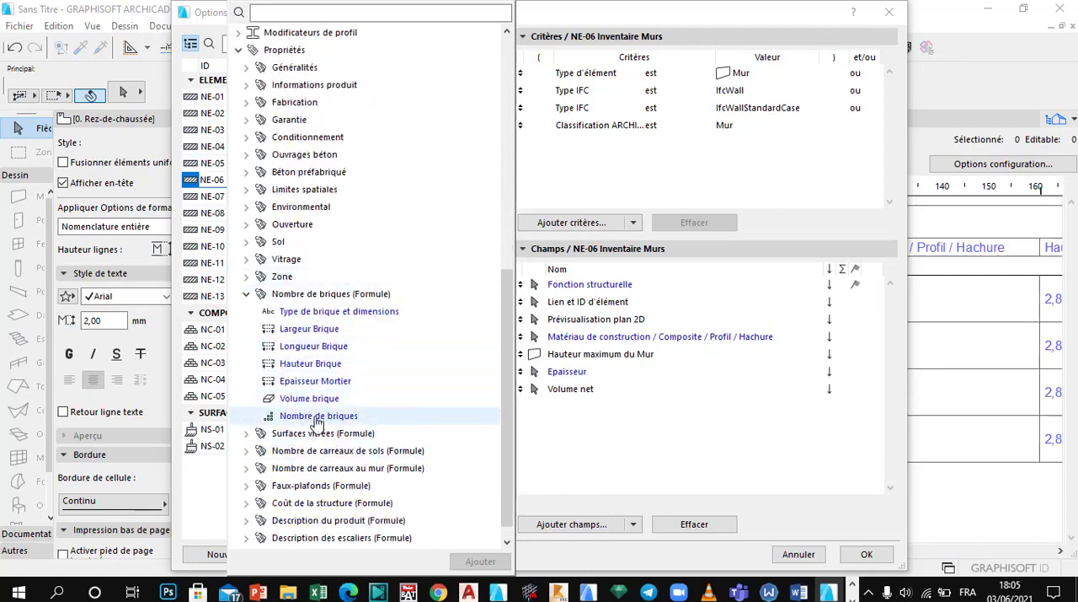
{"action": "double_click", "coordinate": [318, 417]}
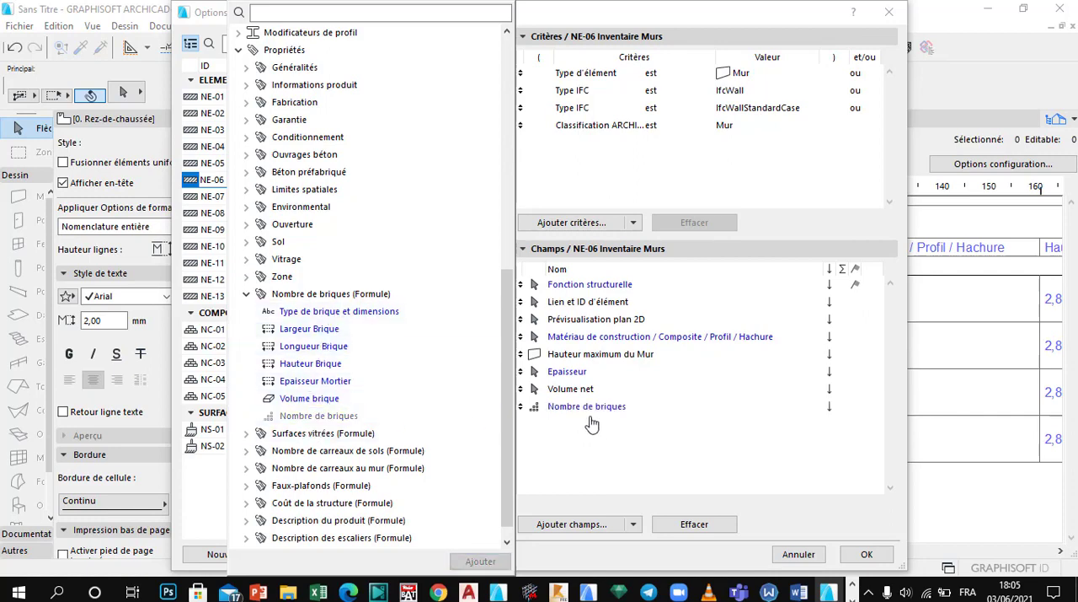
Step: Add the Largeur Brique, Longueur Brique and Hauteur Brique fields to the wall schedule and apply the configuration
{"action": "double_click", "coordinate": [304, 333]}
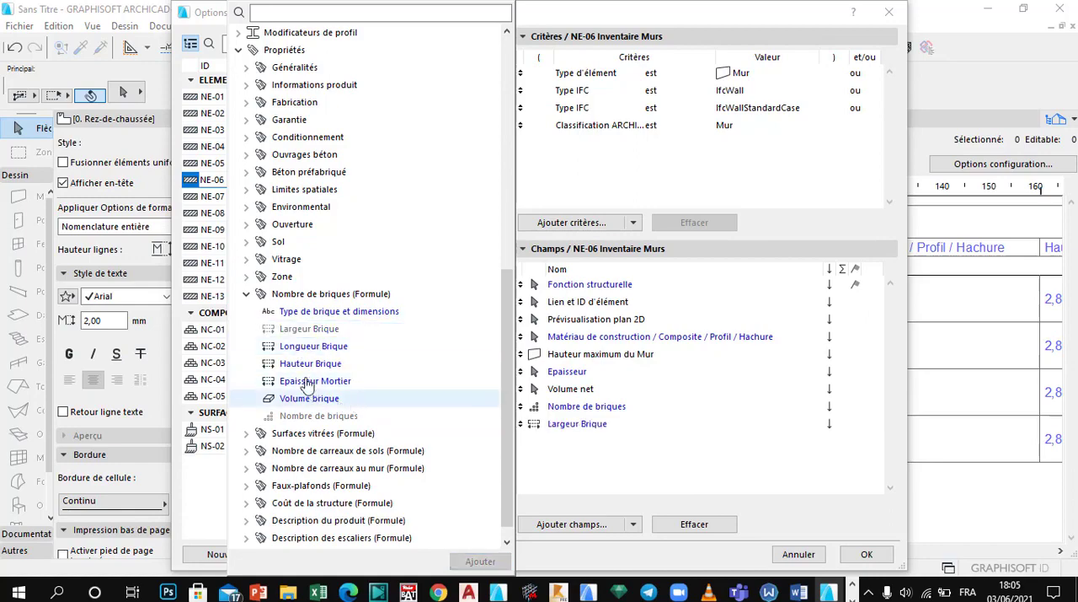
{"action": "double_click", "coordinate": [316, 347]}
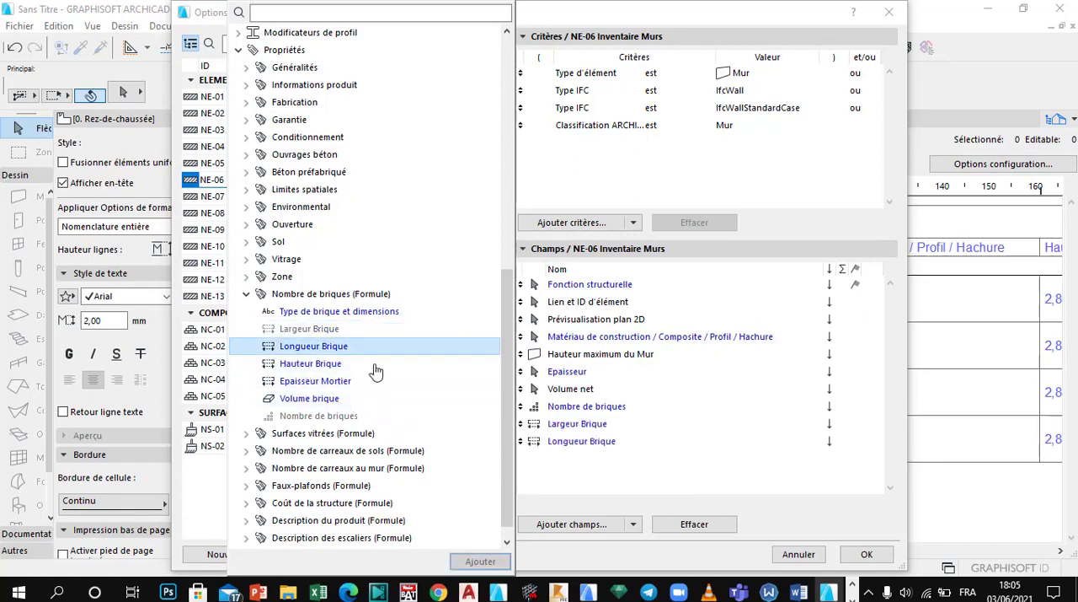
{"action": "double_click", "coordinate": [329, 366]}
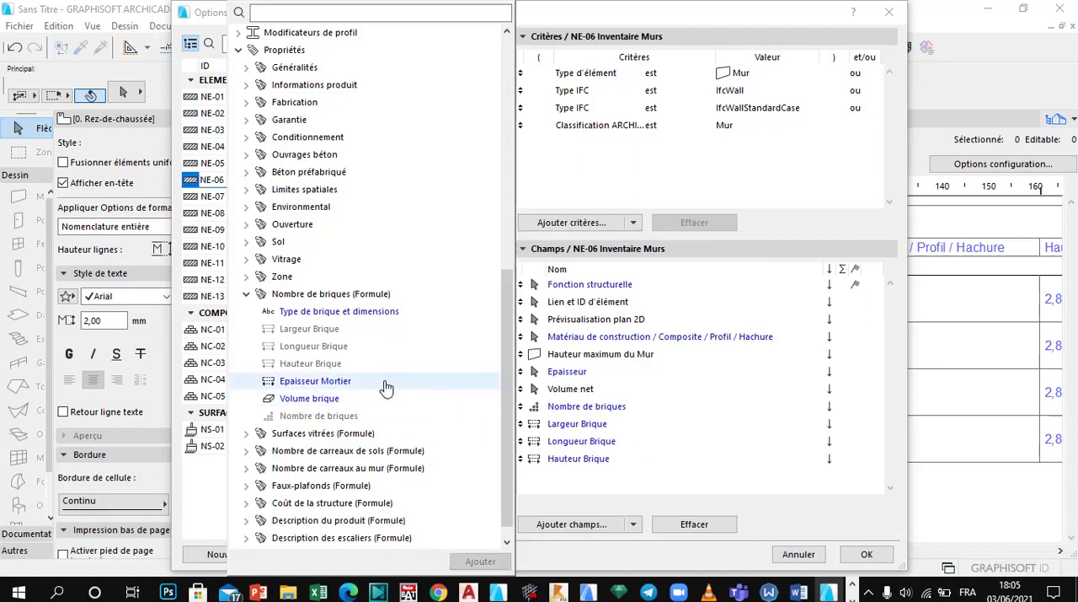
{"action": "left_click", "coordinate": [673, 417]}
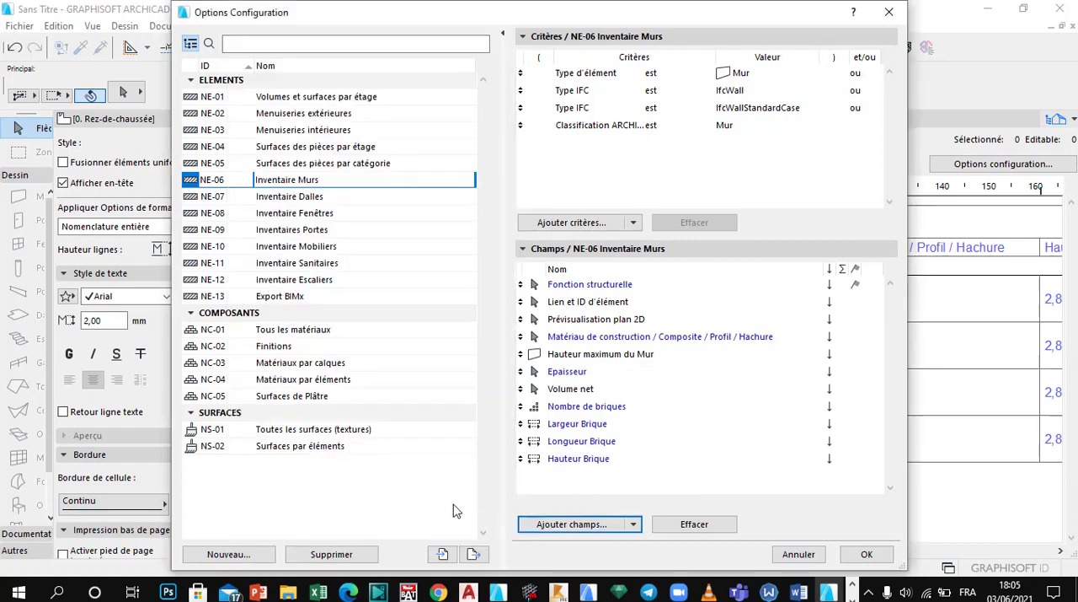
{"action": "left_click", "coordinate": [867, 553]}
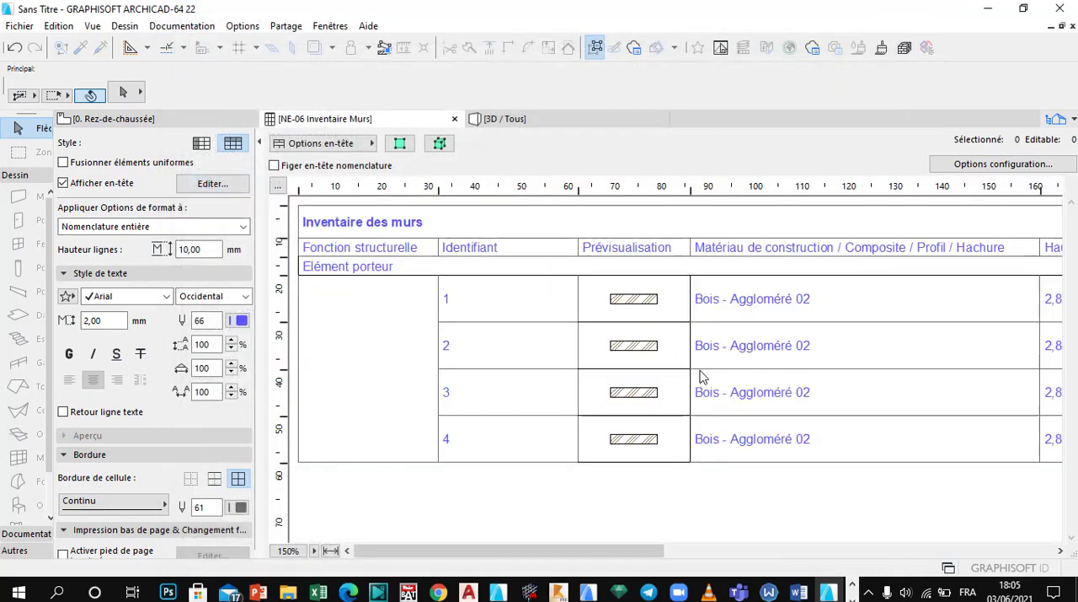
Step: Examine the Nombre de briques value of each of the four walls in the schedule
{"action": "left_click_drag", "start_coordinate": [590, 552], "coordinate": [998, 577]}
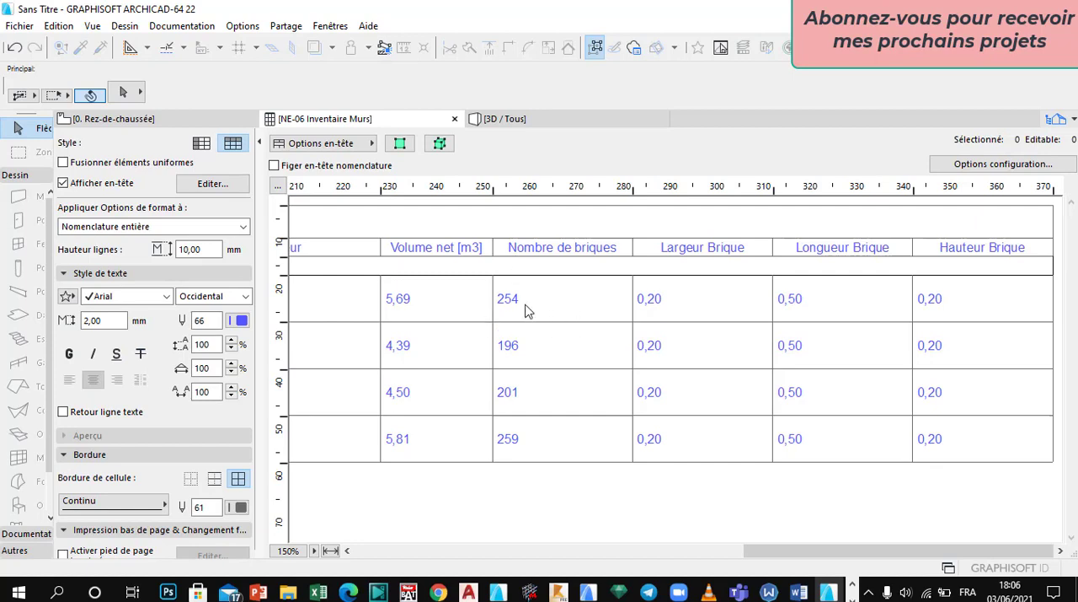
{"action": "left_click", "coordinate": [508, 302]}
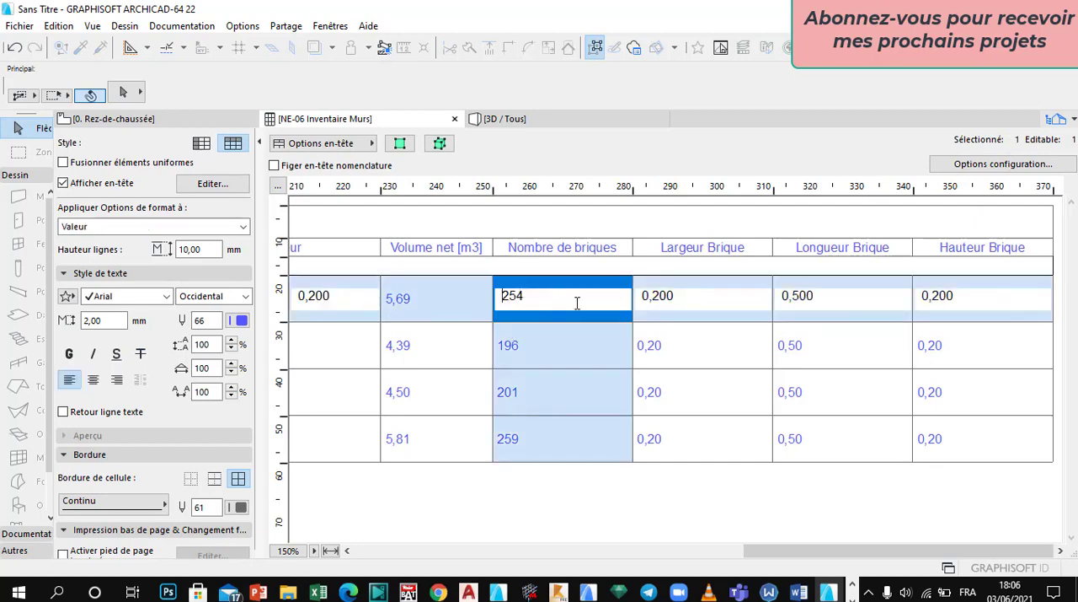
{"action": "left_click", "coordinate": [536, 352]}
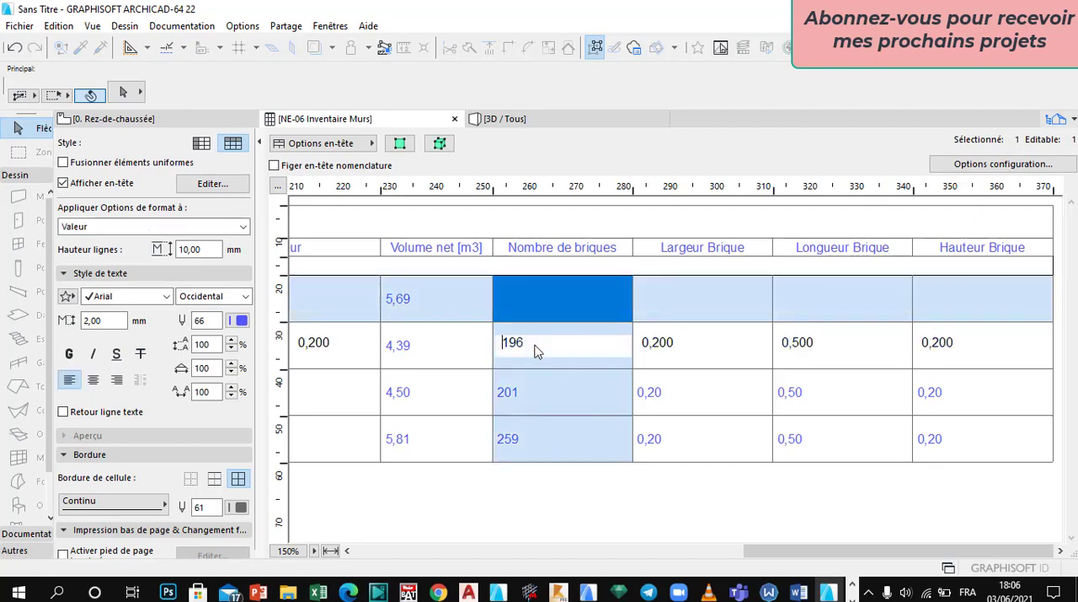
{"action": "left_click", "coordinate": [541, 406]}
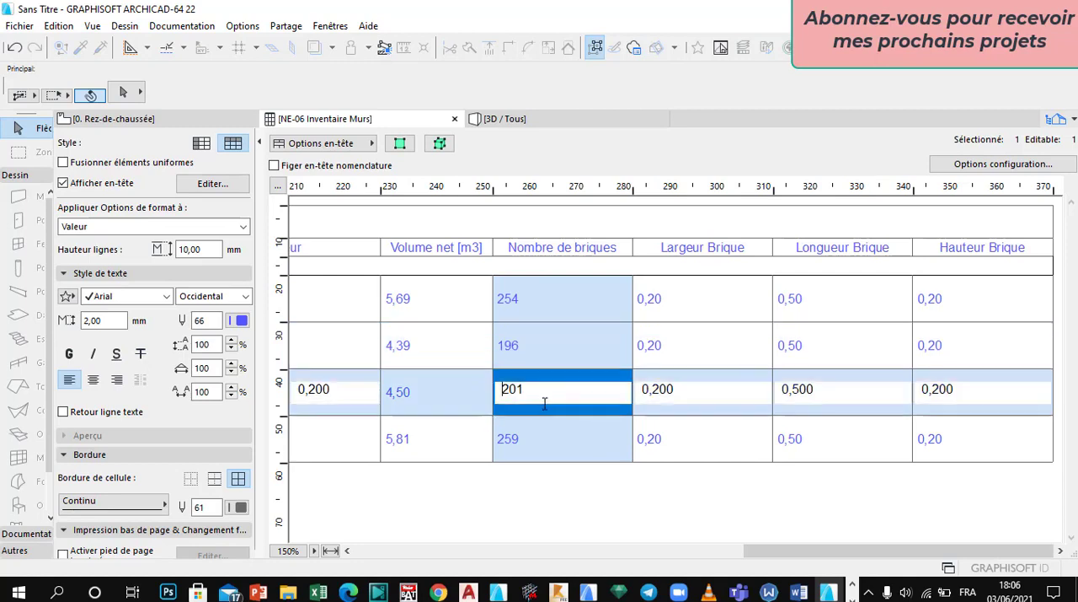
{"action": "left_click", "coordinate": [535, 442]}
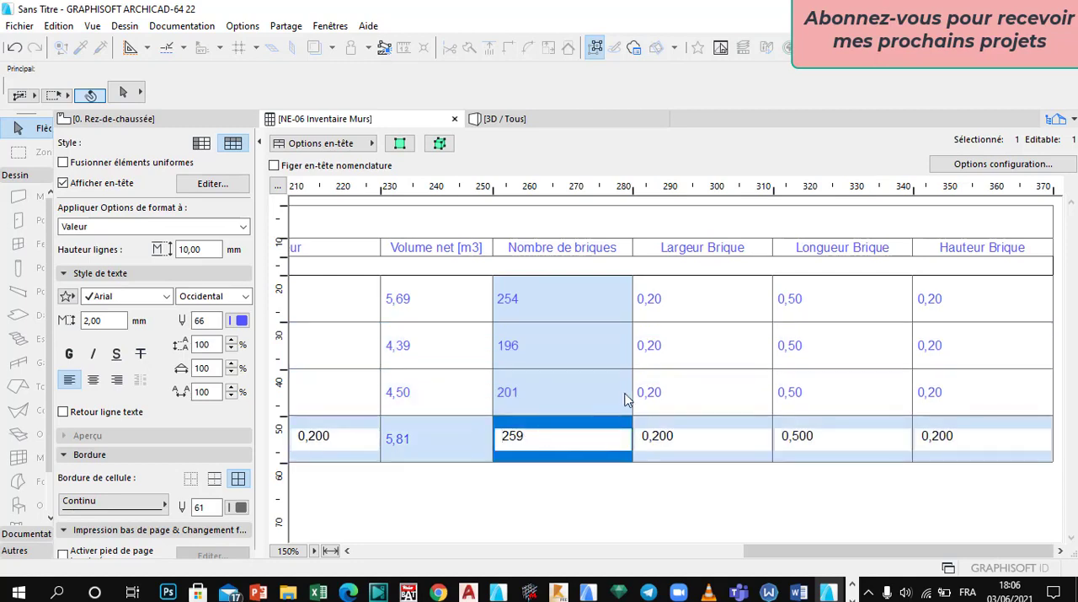
Step: Enable the sum for the Nombre de briques field of NE-06 Inventaire Murs and check its total in the schedule
{"action": "left_click", "coordinate": [1003, 168]}
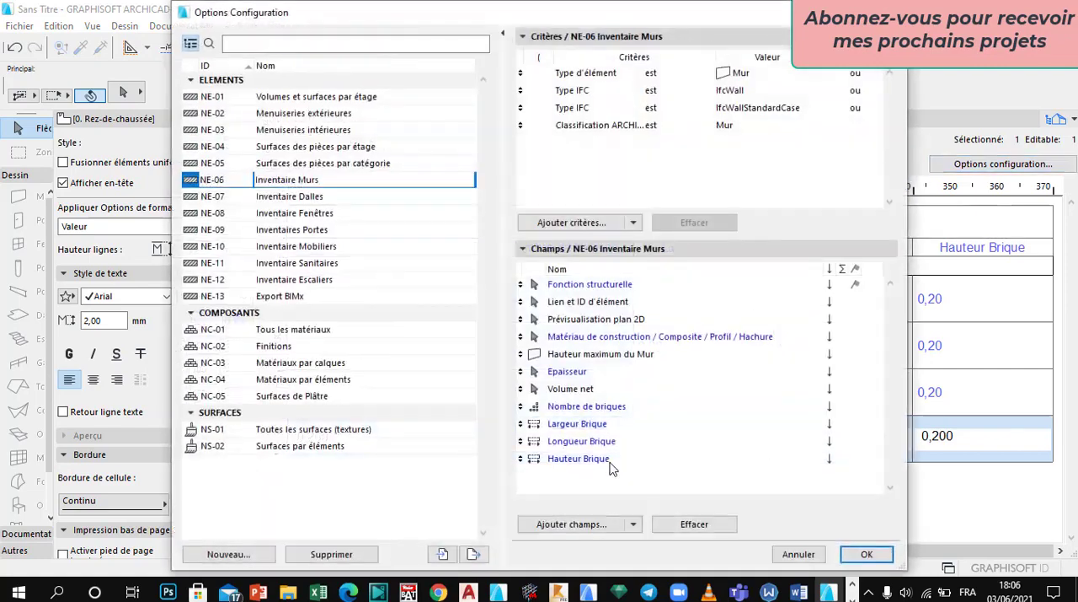
{"action": "left_click", "coordinate": [590, 460]}
{"action": "left_click", "coordinate": [638, 337]}
{"action": "left_click", "coordinate": [601, 460]}
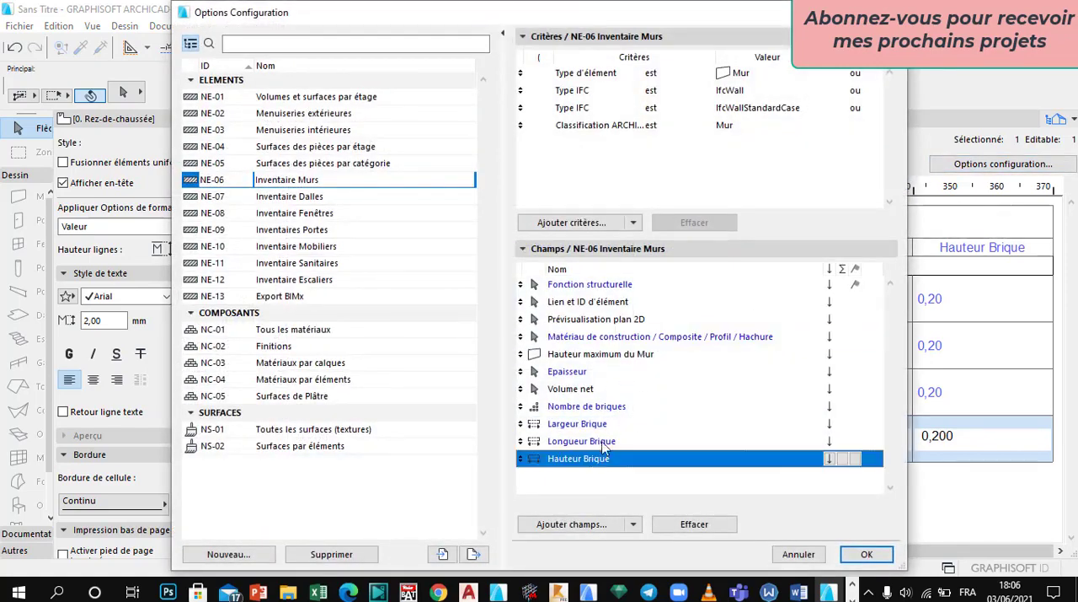
{"action": "left_click", "coordinate": [612, 408]}
{"action": "left_click", "coordinate": [843, 408]}
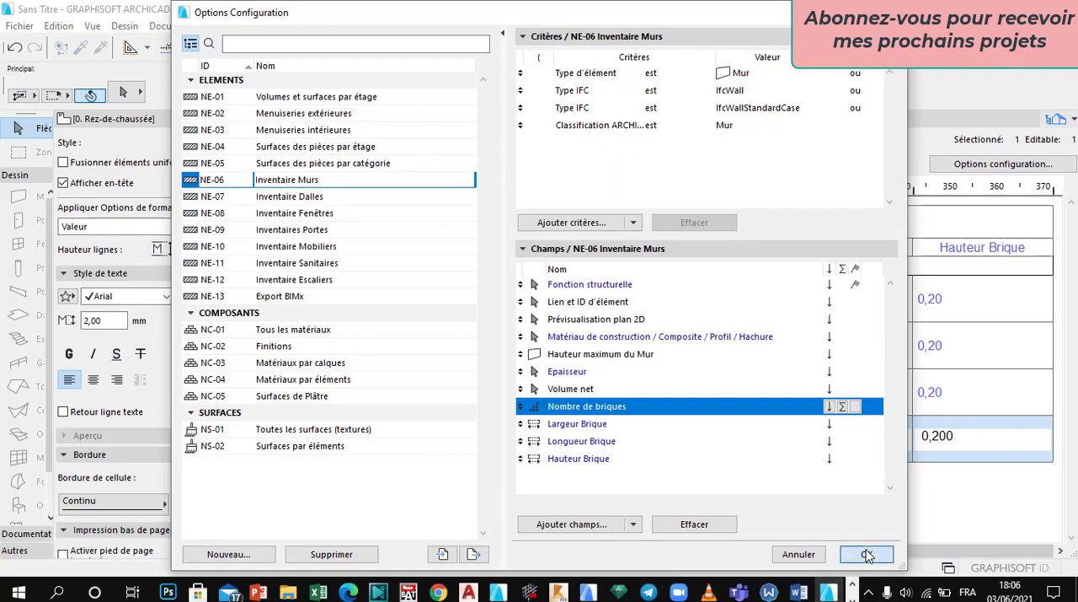
{"action": "left_click", "coordinate": [867, 552]}
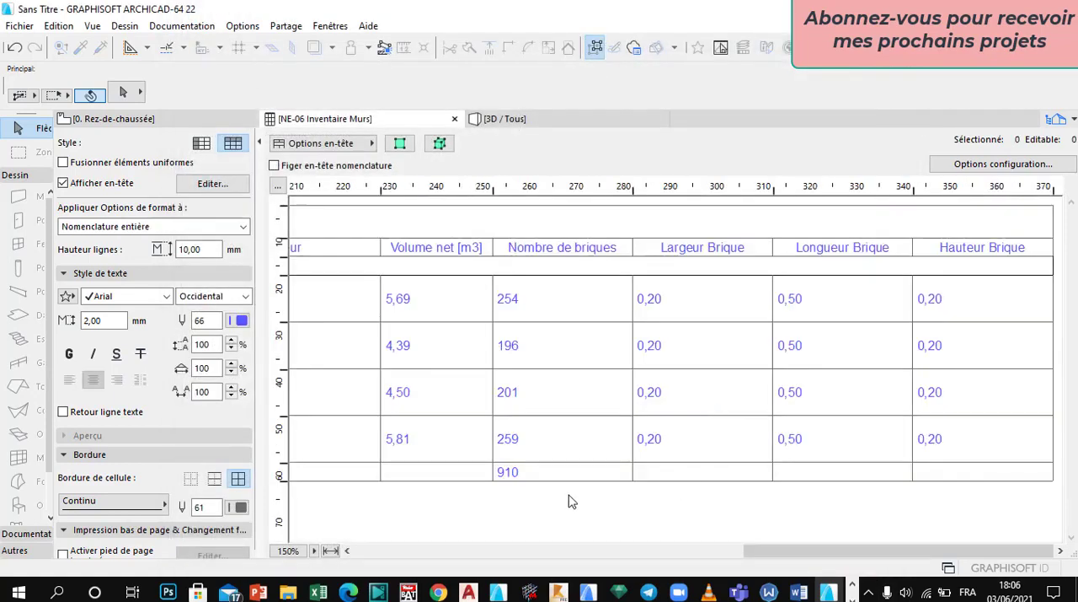
{"action": "left_click", "coordinate": [526, 477]}
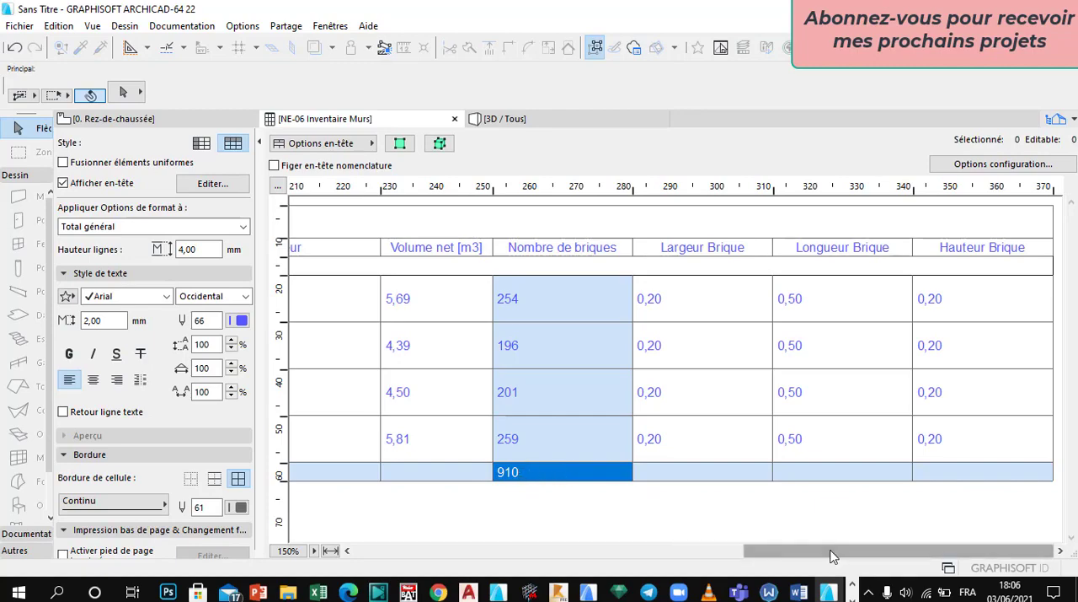
Step: Enable the sum for the Volume net field in the wall schedule's configuration and apply it
{"action": "left_click_drag", "start_coordinate": [822, 556], "coordinate": [557, 555]}
{"action": "left_click", "coordinate": [729, 351]}
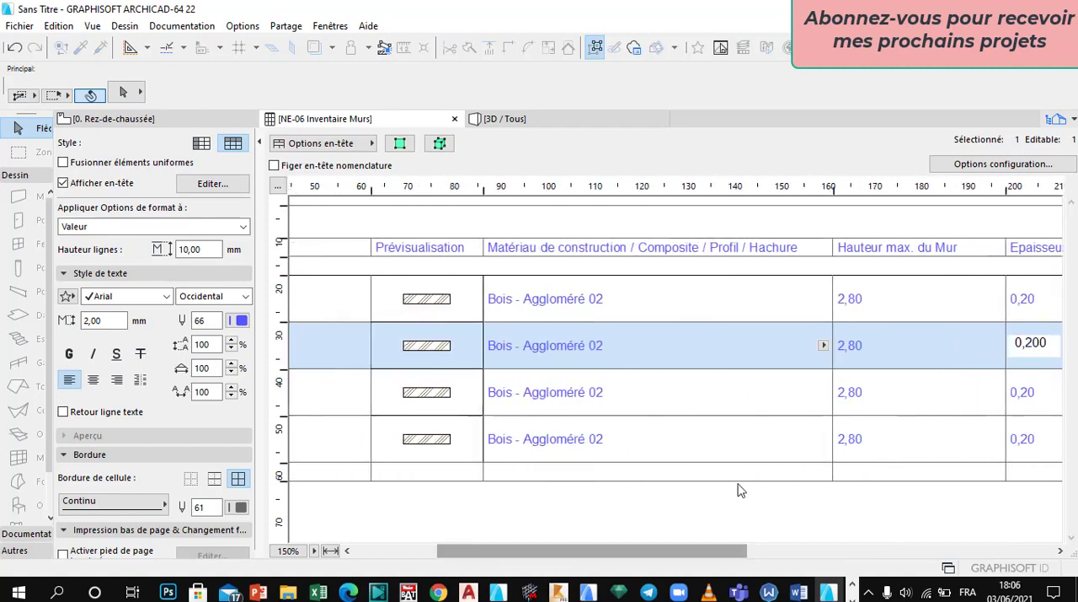
{"action": "left_click", "coordinate": [995, 165]}
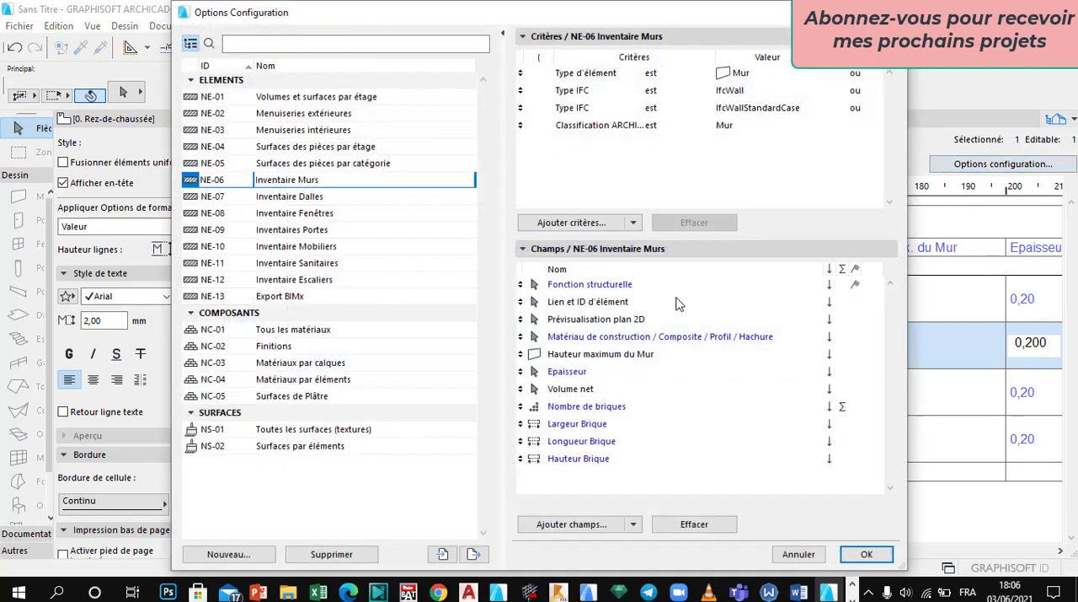
{"action": "left_click", "coordinate": [592, 439]}
{"action": "left_click", "coordinate": [600, 389]}
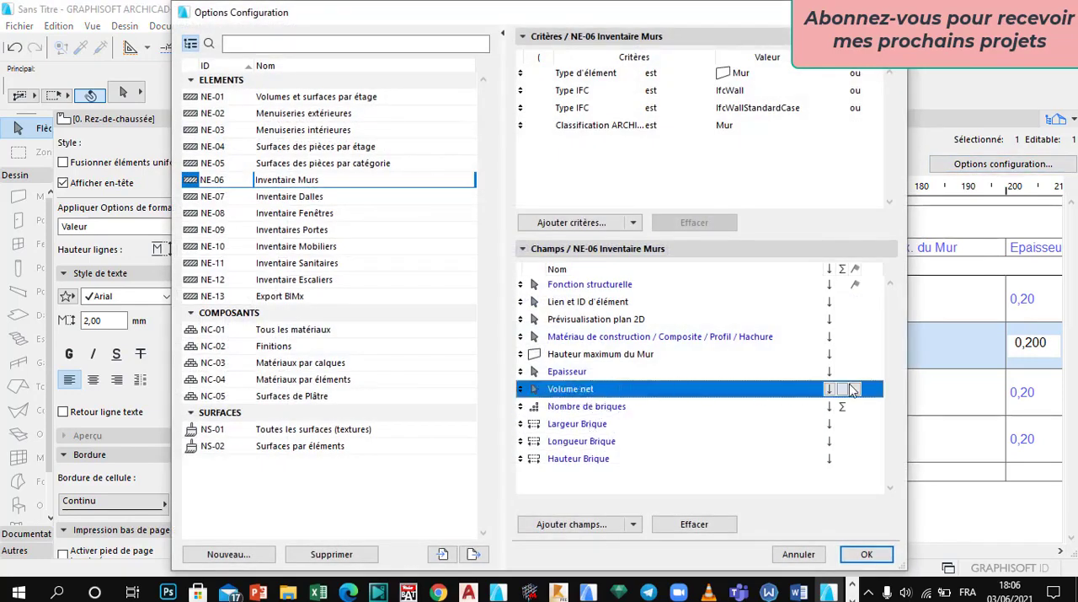
{"action": "left_click", "coordinate": [843, 389]}
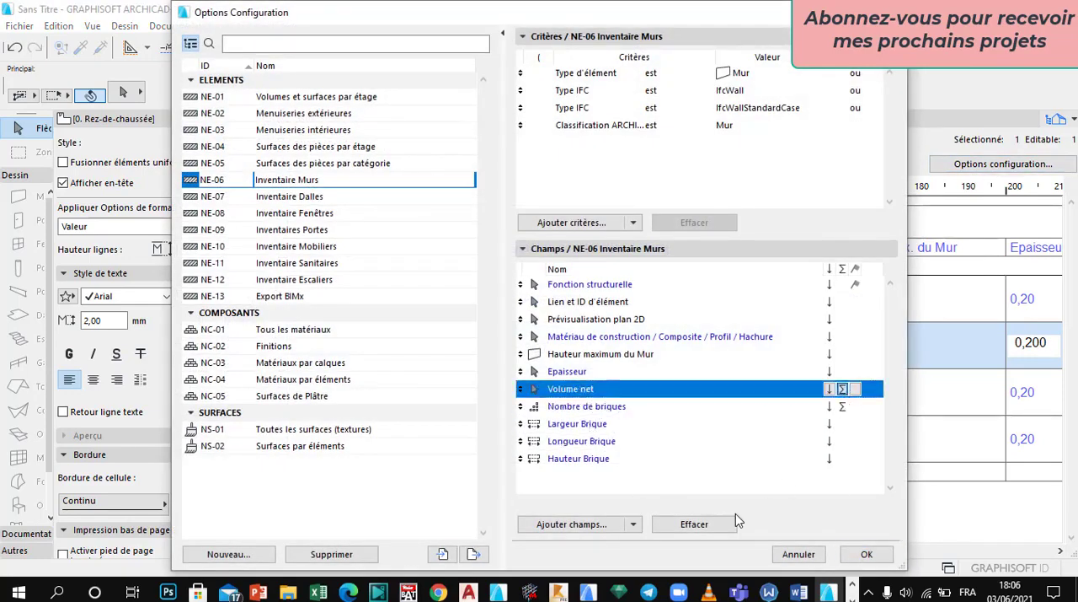
{"action": "left_click", "coordinate": [867, 553]}
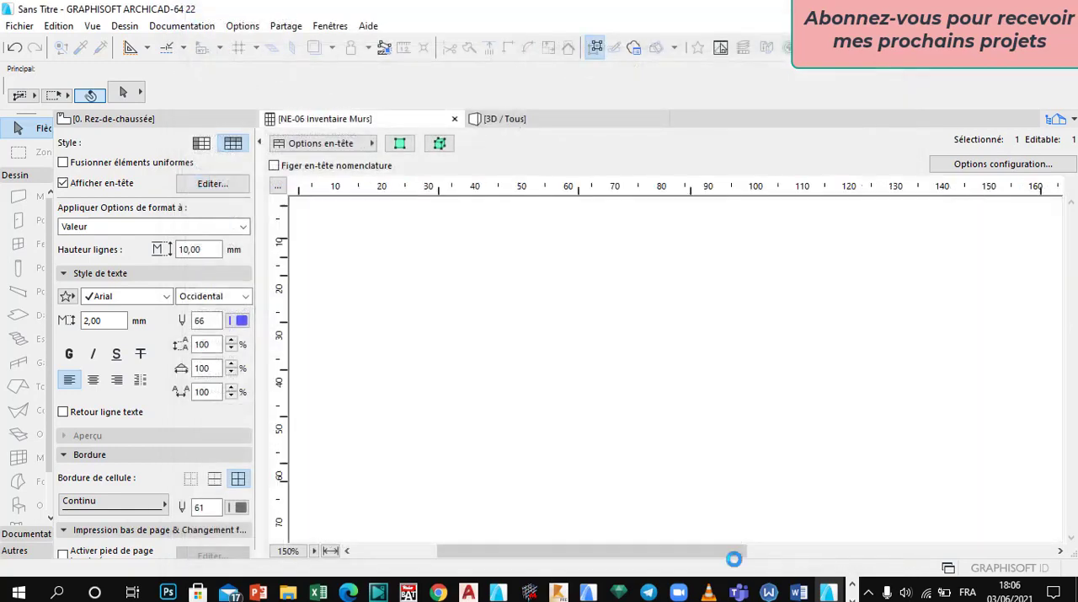
{"action": "left_click_drag", "start_coordinate": [638, 555], "coordinate": [595, 554]}
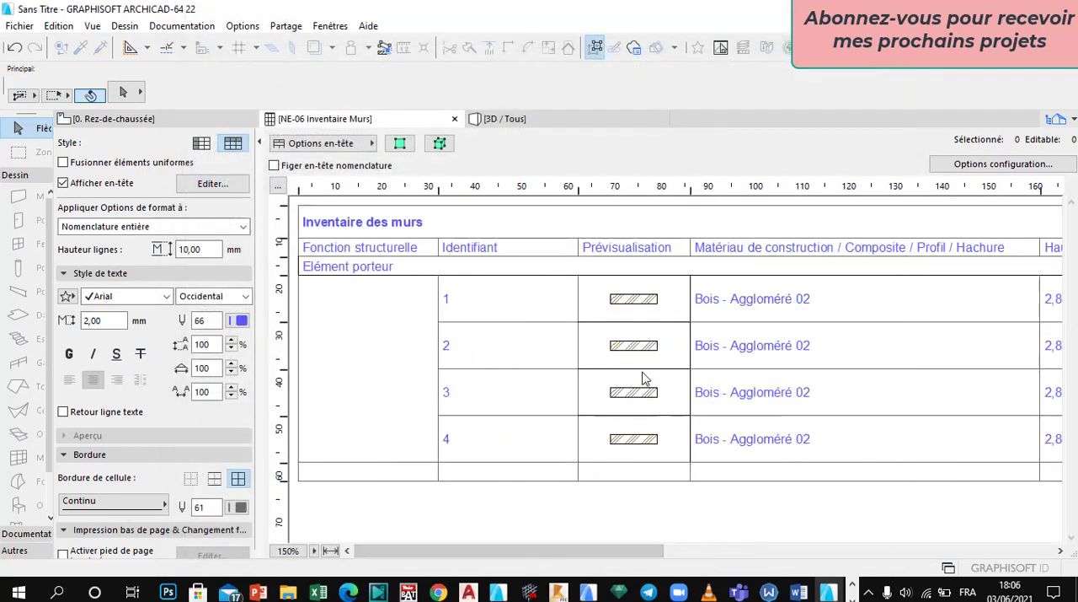
Step: Add the wall parameter Surface brute de mur sur face extérieure to the wall schedule's fields and apply the configuration
{"action": "left_click", "coordinate": [1003, 164]}
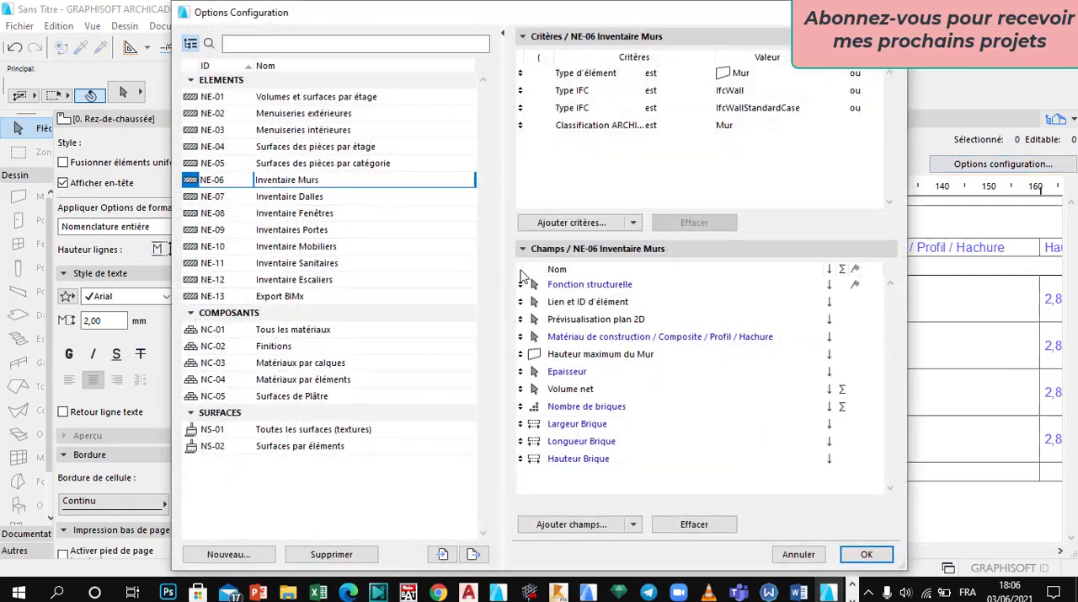
{"action": "left_click", "coordinate": [580, 524]}
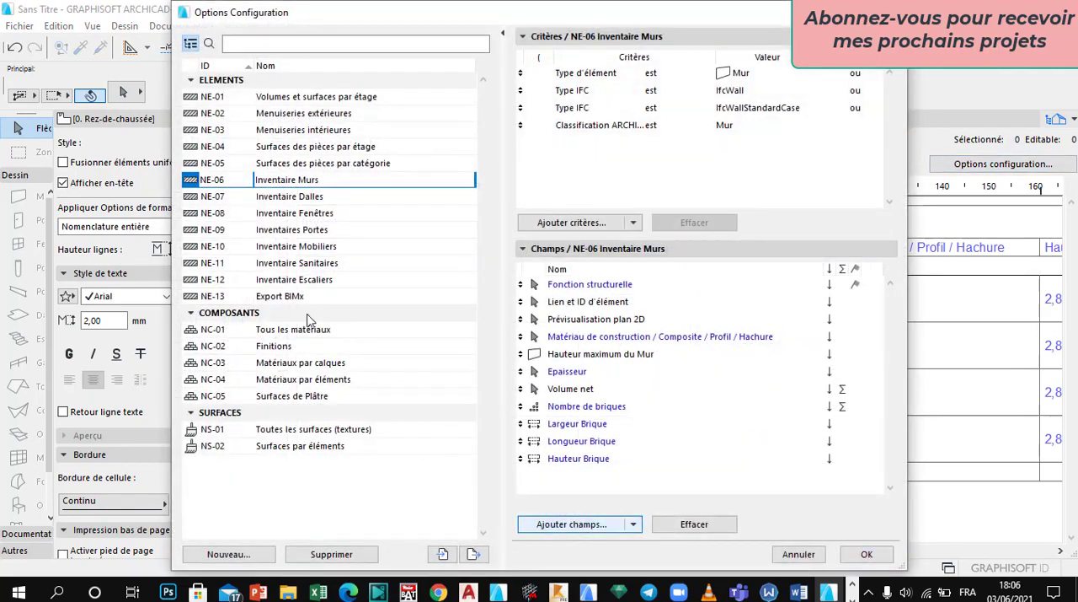
{"action": "scroll", "coordinate": [283, 244], "scroll_direction": "down", "scroll_amount": 3}
{"action": "scroll", "coordinate": [270, 337], "scroll_direction": "up", "scroll_amount": 3}
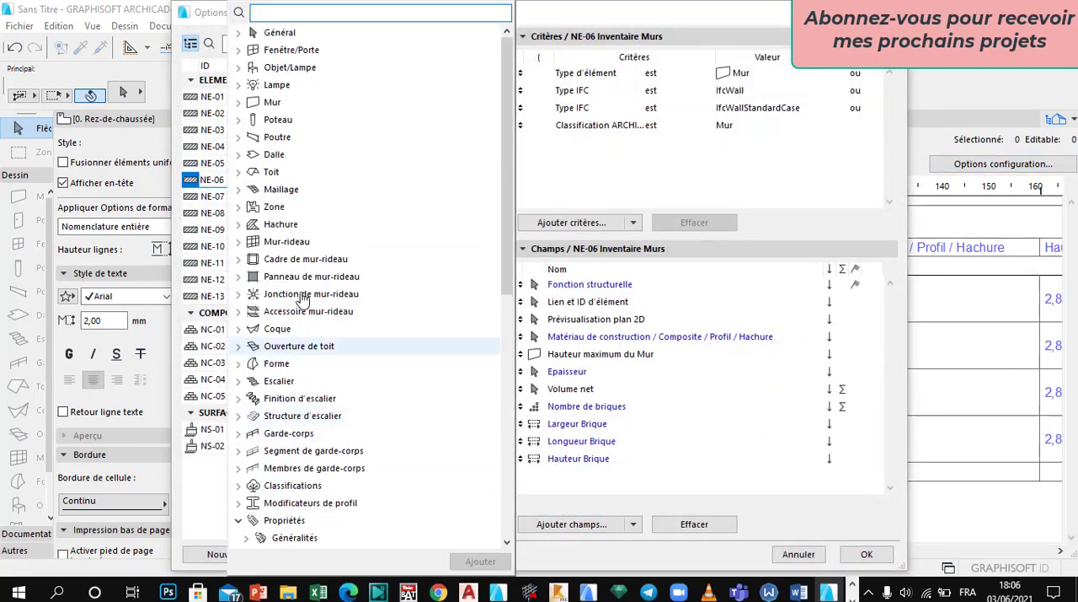
{"action": "left_click", "coordinate": [239, 102]}
{"action": "scroll", "coordinate": [303, 337], "scroll_direction": "down", "scroll_amount": 3}
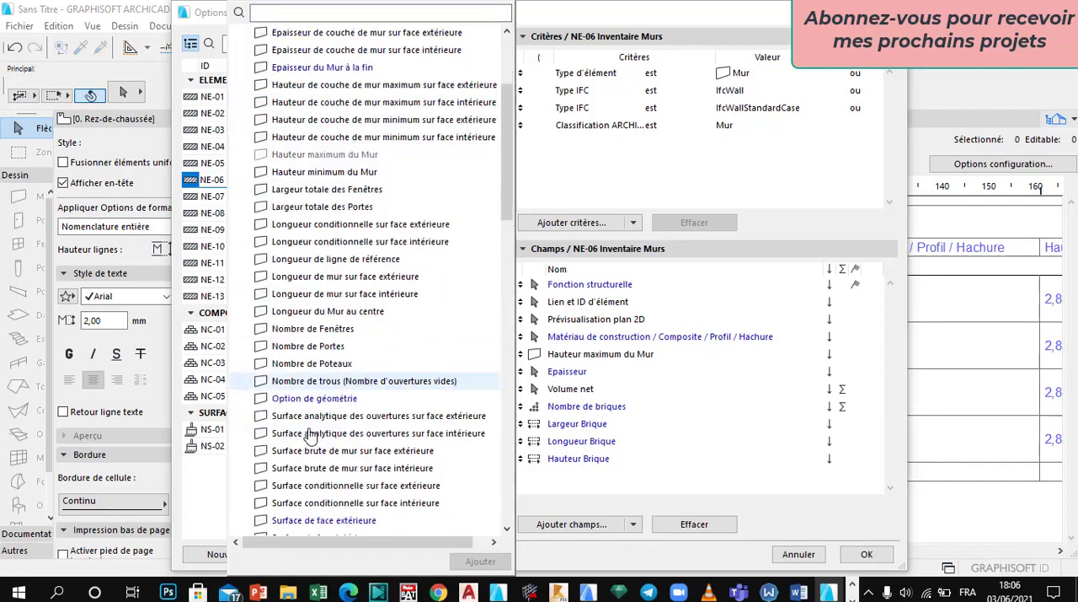
{"action": "scroll", "coordinate": [289, 332], "scroll_direction": "up", "scroll_amount": 3}
{"action": "scroll", "coordinate": [337, 433], "scroll_direction": "down", "scroll_amount": 4}
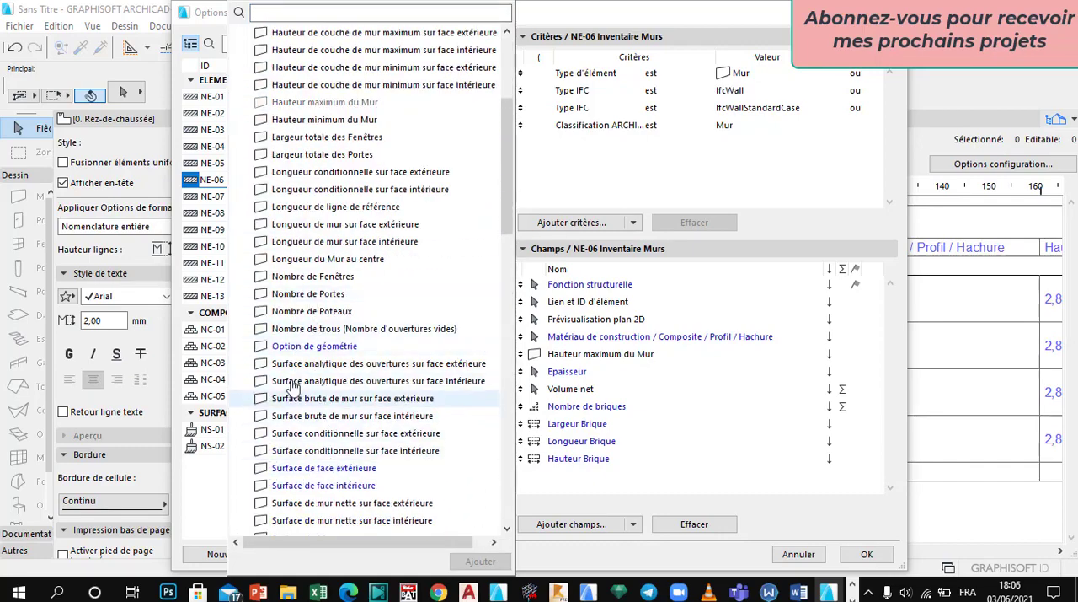
{"action": "scroll", "coordinate": [316, 459], "scroll_direction": "down", "scroll_amount": 1}
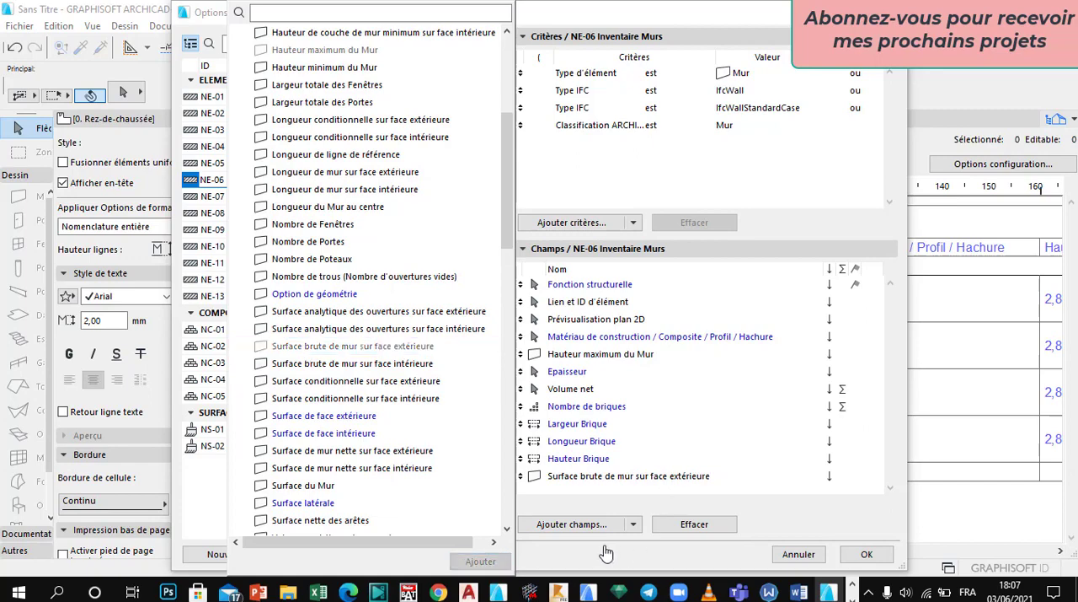
{"action": "left_click", "coordinate": [837, 565]}
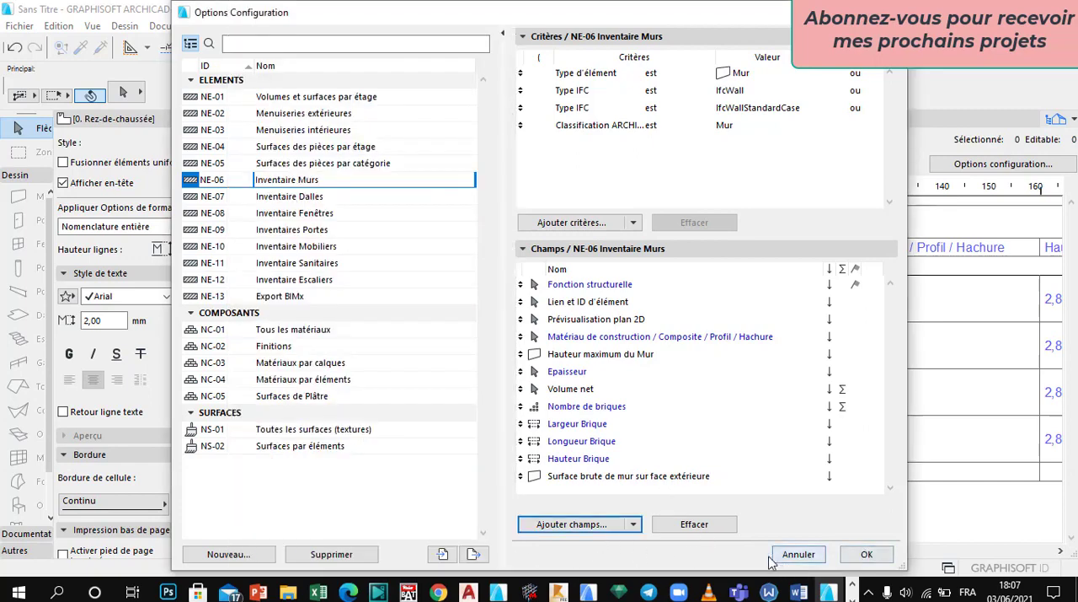
{"action": "left_click", "coordinate": [864, 556]}
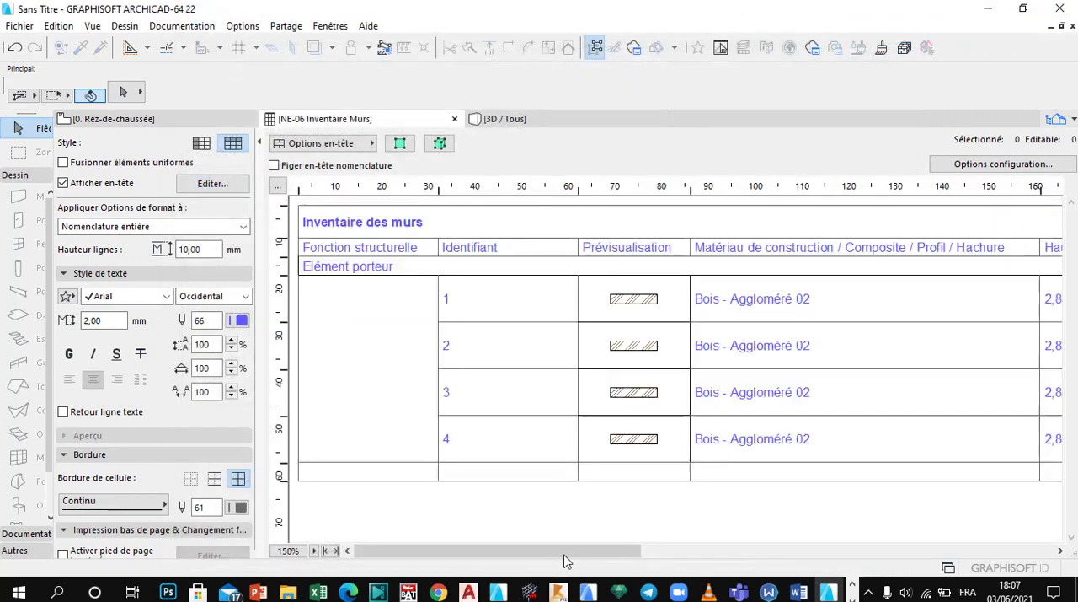
Step: Reorder the schedule fields so Surface brute de mur sur face extérieure precedes Volume net and Nombre de briques comes last, and apply the configuration
{"action": "left_click_drag", "start_coordinate": [588, 552], "coordinate": [1017, 520]}
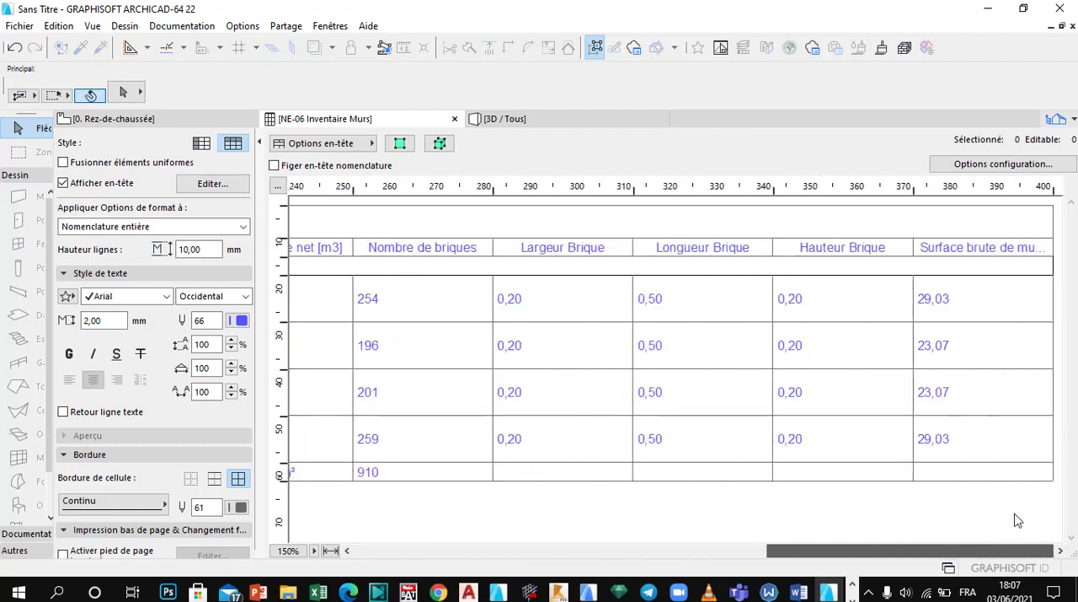
{"action": "left_click", "coordinate": [945, 306]}
{"action": "left_click", "coordinate": [937, 393]}
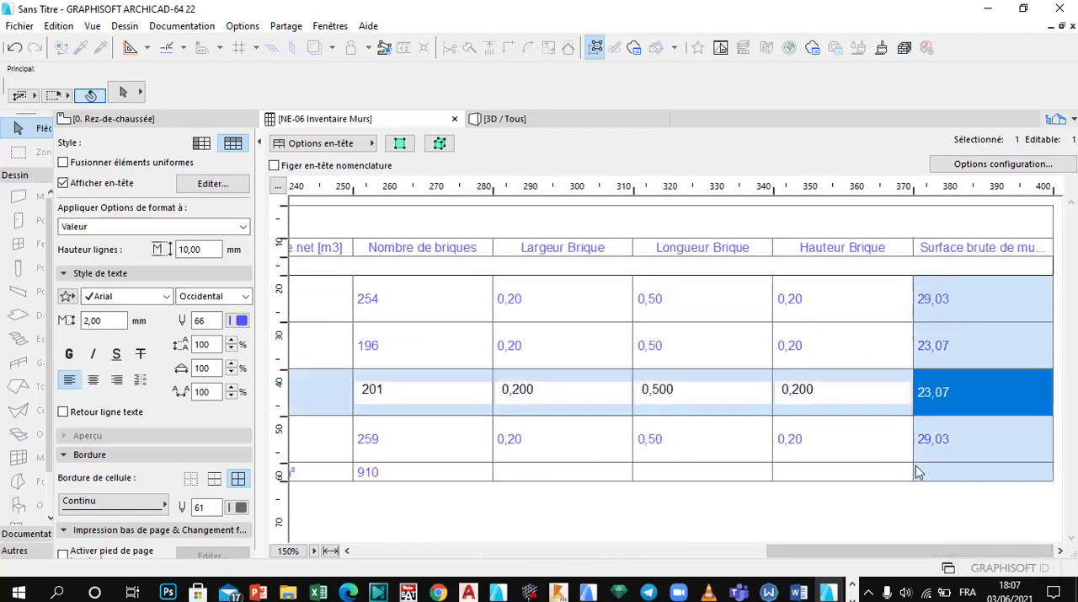
{"action": "left_click", "coordinate": [993, 166]}
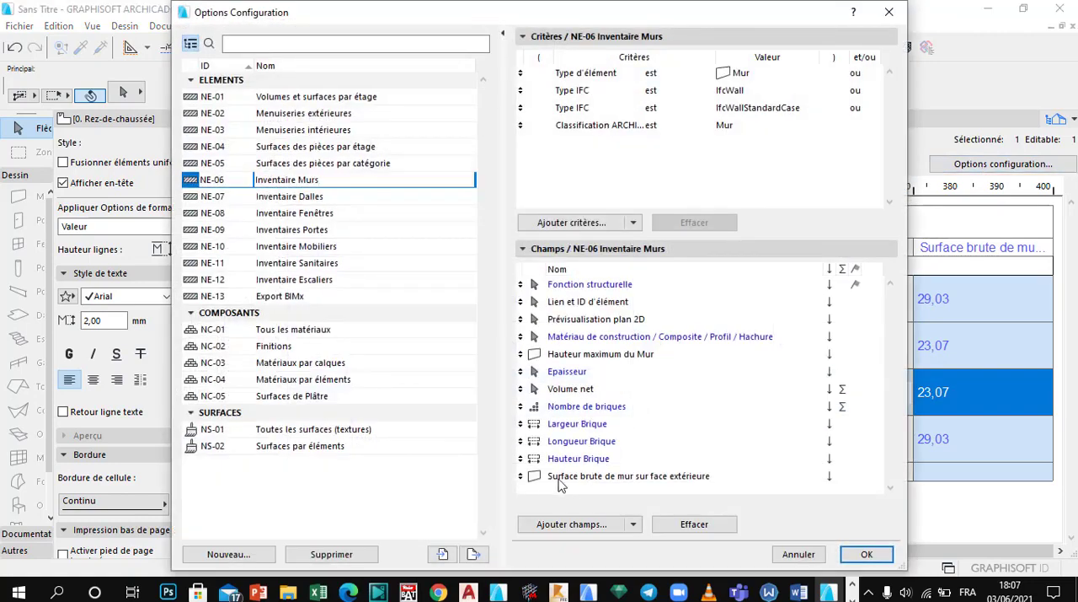
{"action": "left_click_drag", "start_coordinate": [520, 477], "coordinate": [523, 388]}
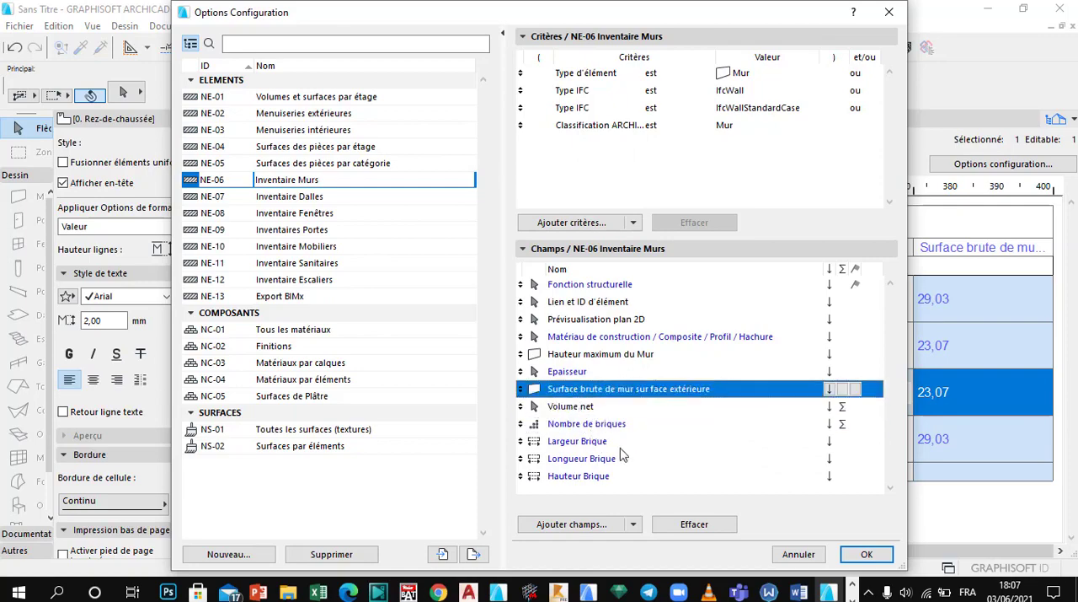
{"action": "left_click_drag", "start_coordinate": [520, 423], "coordinate": [520, 482]}
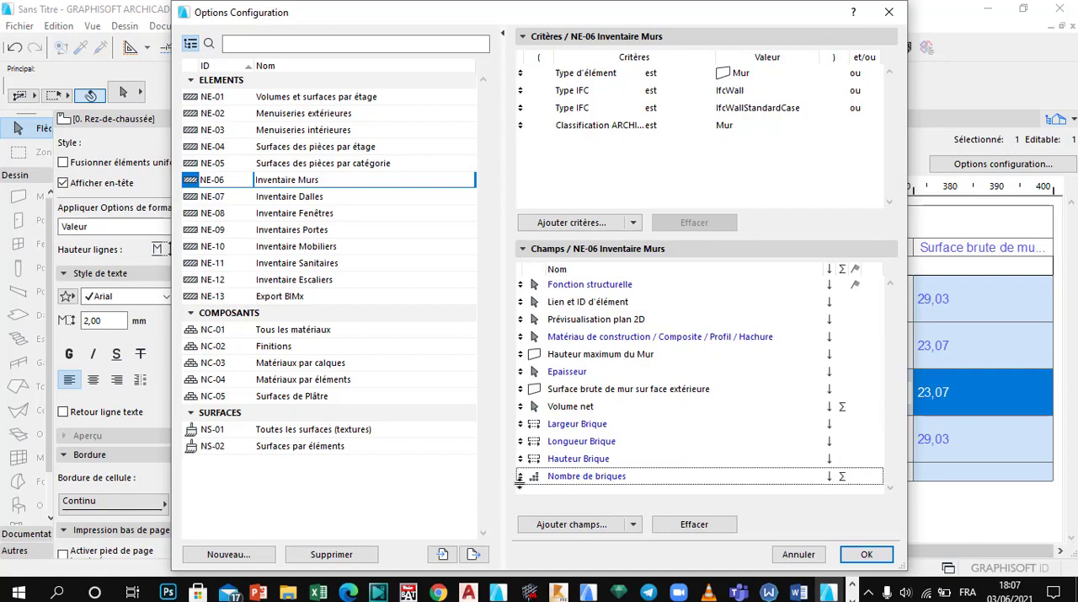
{"action": "left_click", "coordinate": [670, 458]}
{"action": "left_click", "coordinate": [631, 441]}
{"action": "left_click", "coordinate": [851, 557]}
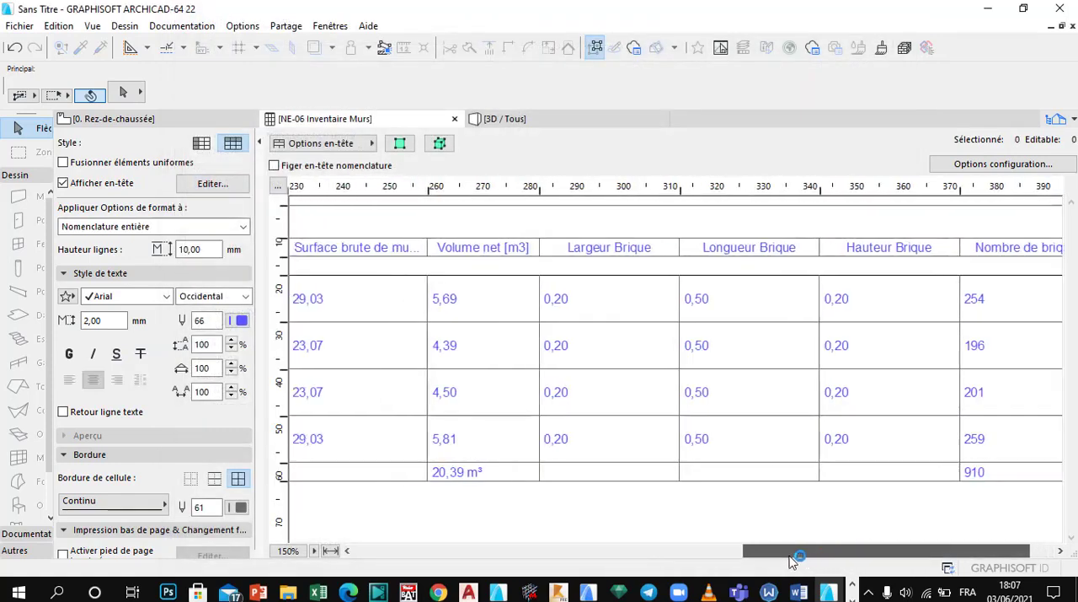
Step: Examine the reordered schedule's thickness, gross surface, net volume and brick dimension columns for the walls
{"action": "left_click_drag", "start_coordinate": [792, 554], "coordinate": [716, 552]}
{"action": "left_click", "coordinate": [559, 315]}
{"action": "left_click", "coordinate": [684, 318]}
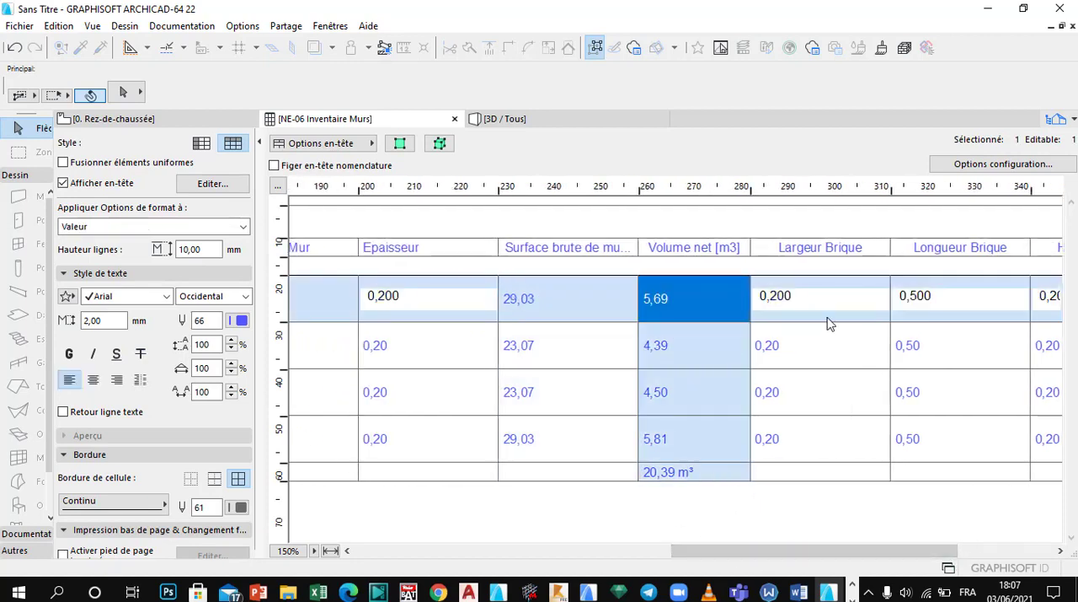
{"action": "left_click", "coordinate": [830, 322]}
{"action": "left_click", "coordinate": [391, 314]}
{"action": "left_click", "coordinate": [556, 361]}
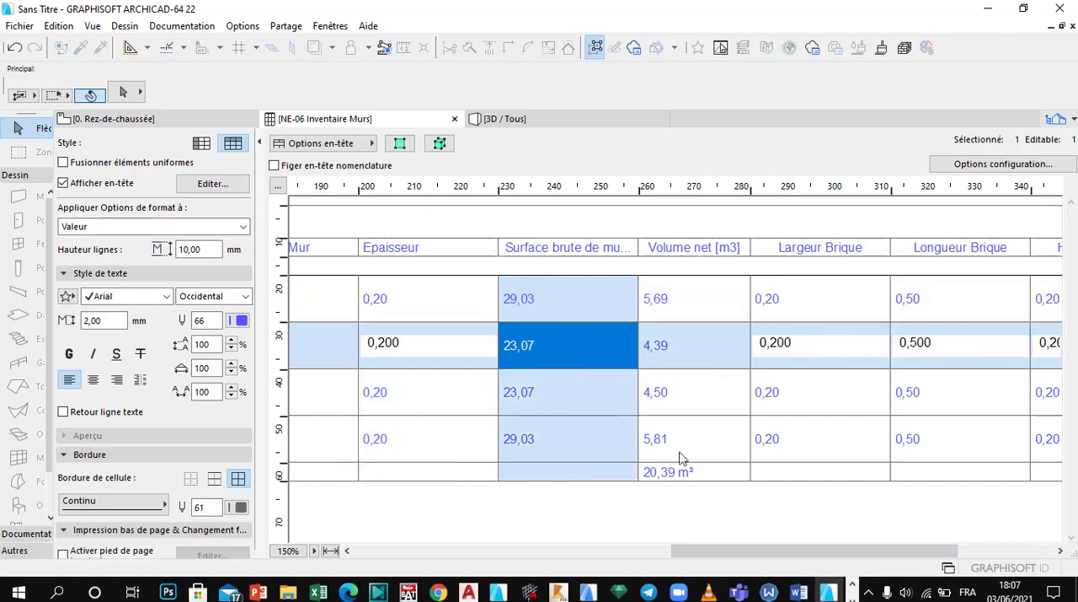
{"action": "left_click", "coordinate": [720, 362]}
{"action": "left_click_drag", "start_coordinate": [787, 554], "coordinate": [872, 554]}
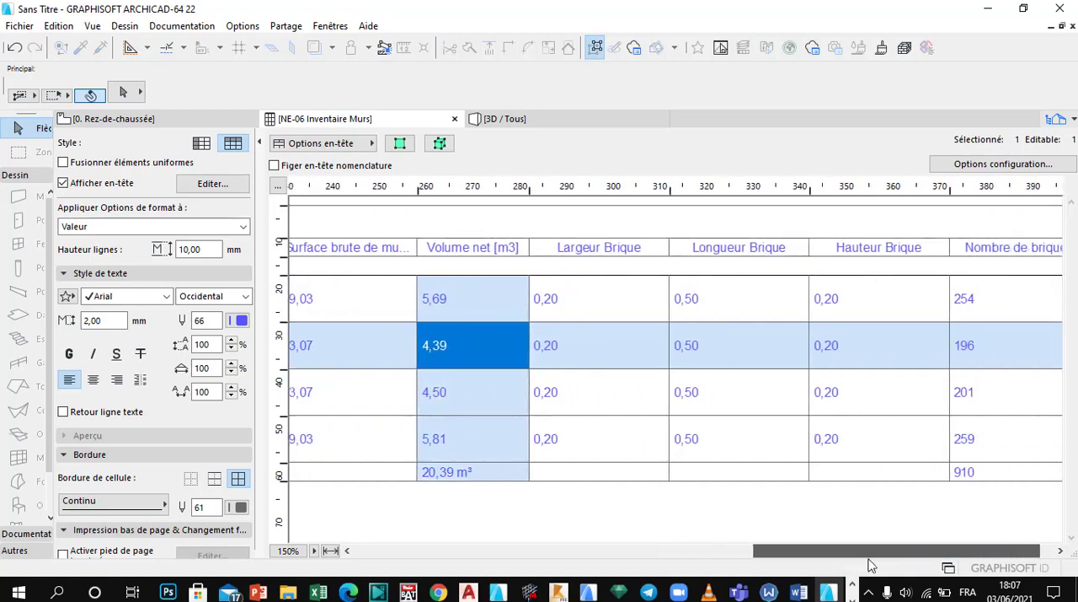
{"action": "left_click", "coordinate": [720, 304]}
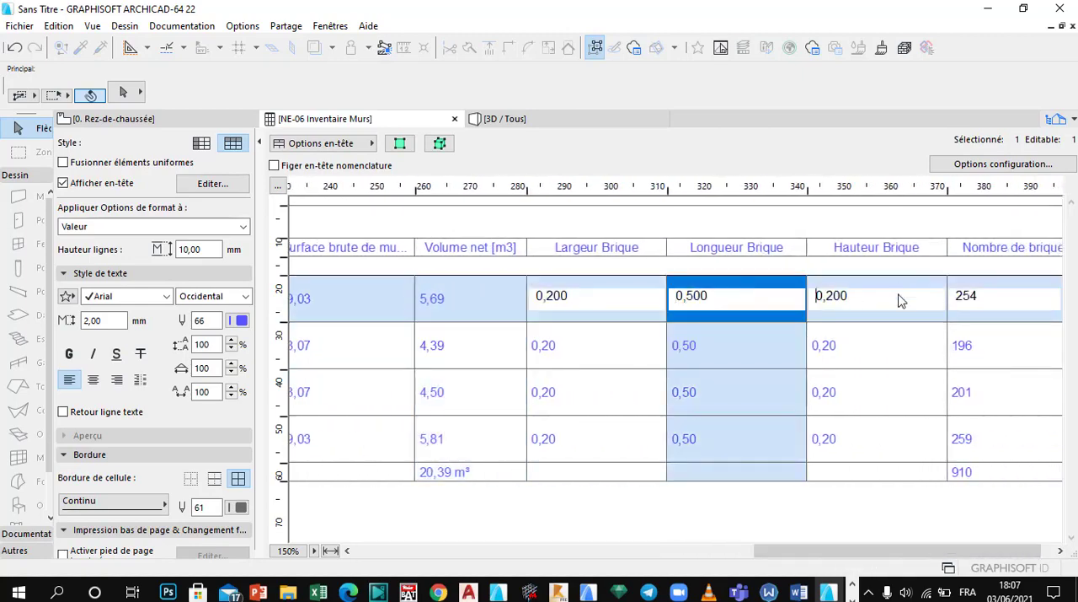
{"action": "left_click", "coordinate": [898, 297]}
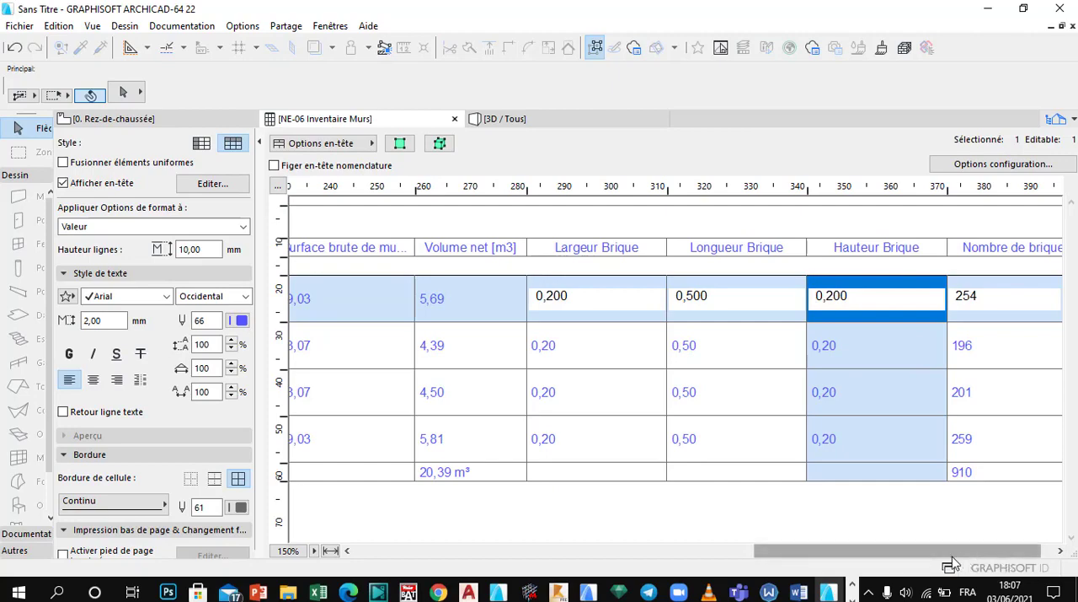
Step: Enable the sum for the Surface brute de mur sur face extérieure field in the wall schedule's configuration and apply it
{"action": "left_click_drag", "start_coordinate": [804, 555], "coordinate": [700, 555]}
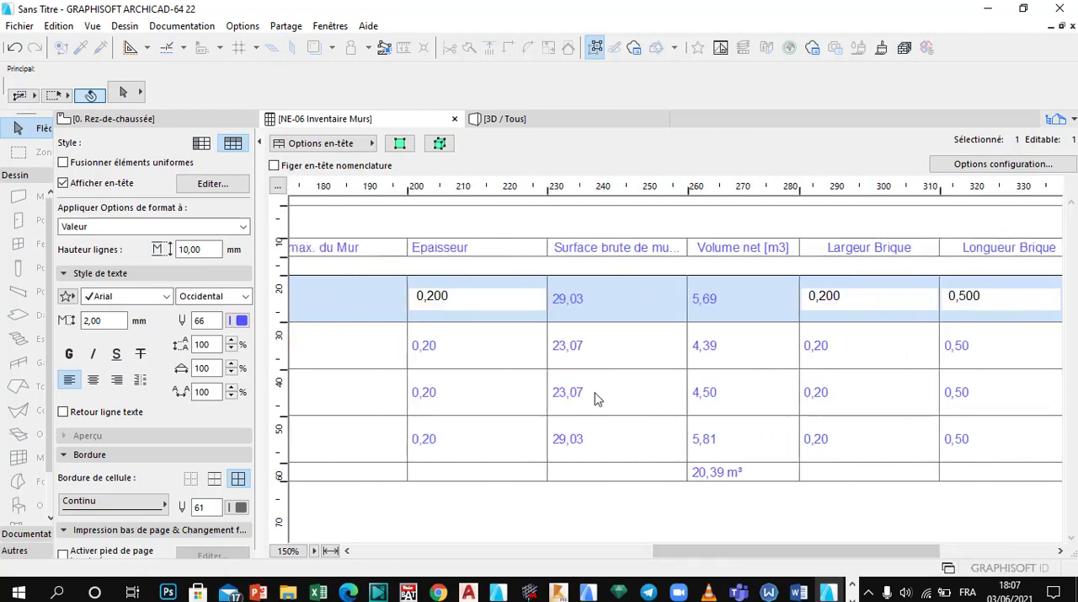
{"action": "left_click", "coordinate": [602, 346]}
{"action": "left_click", "coordinate": [1002, 164]}
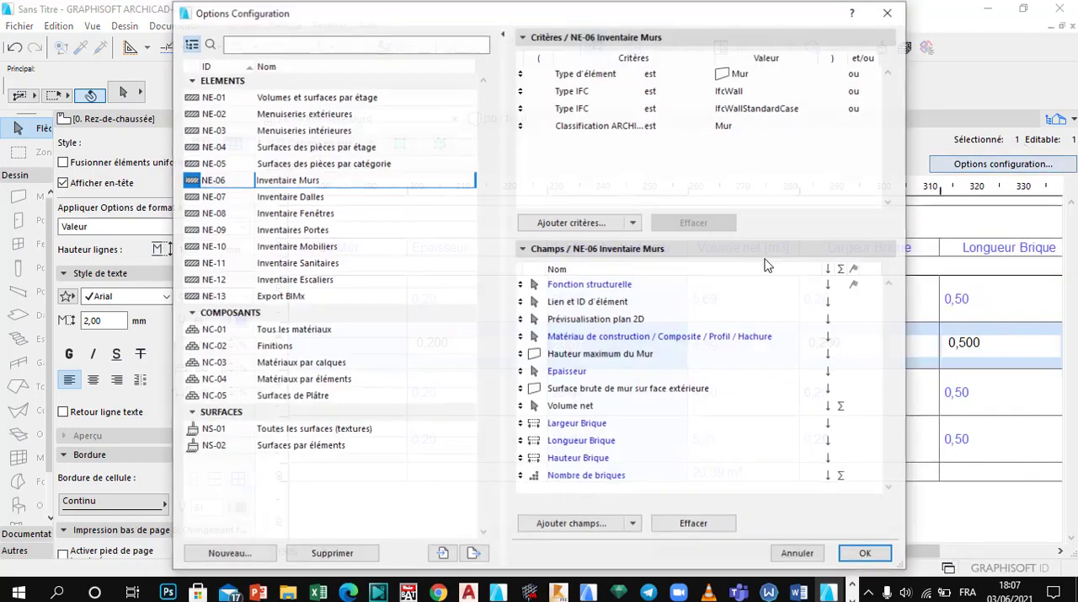
{"action": "left_click", "coordinate": [591, 428]}
{"action": "left_click", "coordinate": [597, 391]}
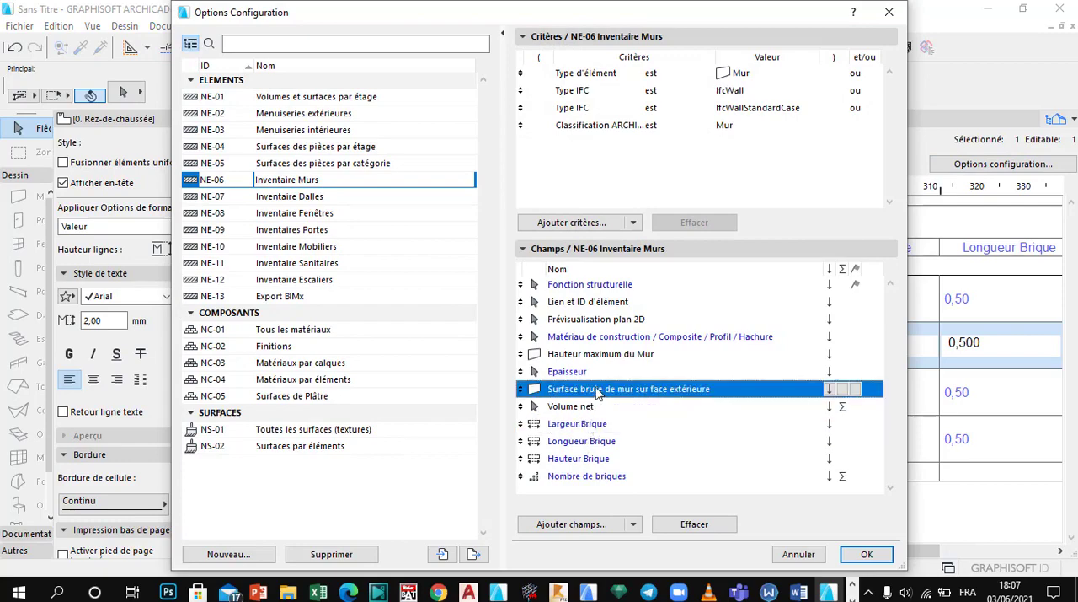
{"action": "left_click", "coordinate": [869, 556]}
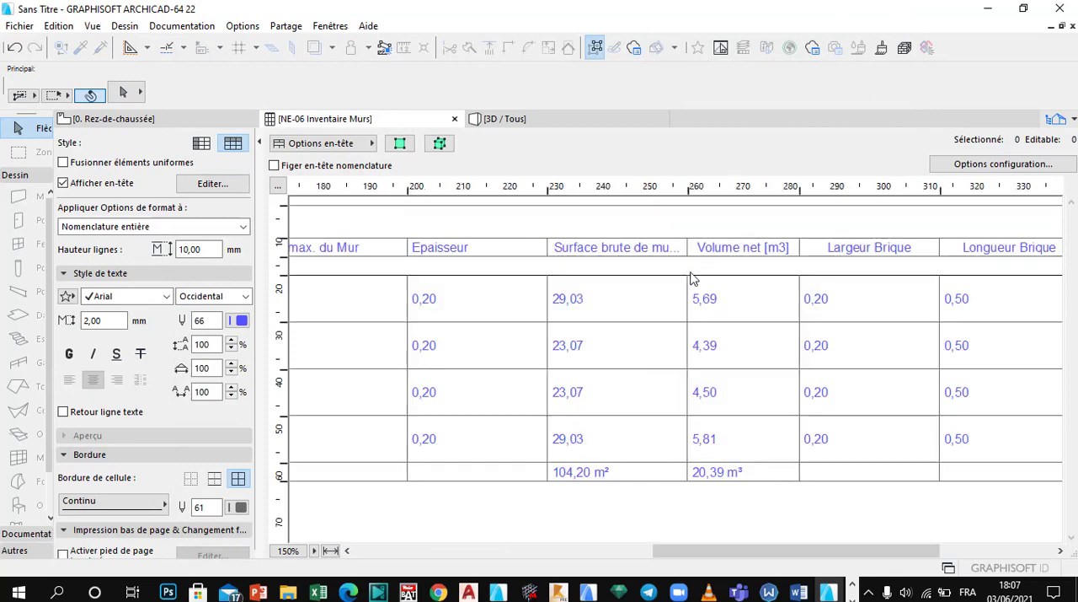
Step: Try the schedule style that lists the fields as rows, and restore the style with fields as columns
{"action": "left_click_drag", "start_coordinate": [800, 551], "coordinate": [493, 551]}
{"action": "left_click_drag", "start_coordinate": [404, 546], "coordinate": [392, 510]}
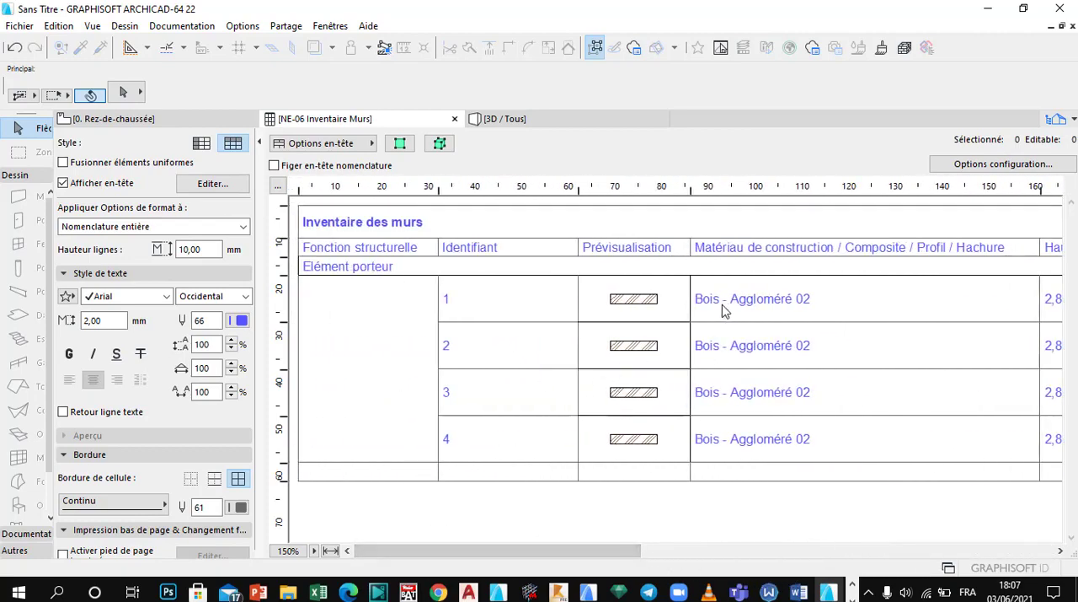
{"action": "left_click", "coordinate": [202, 146]}
{"action": "scroll", "coordinate": [559, 422], "scroll_direction": "down", "scroll_amount": 3}
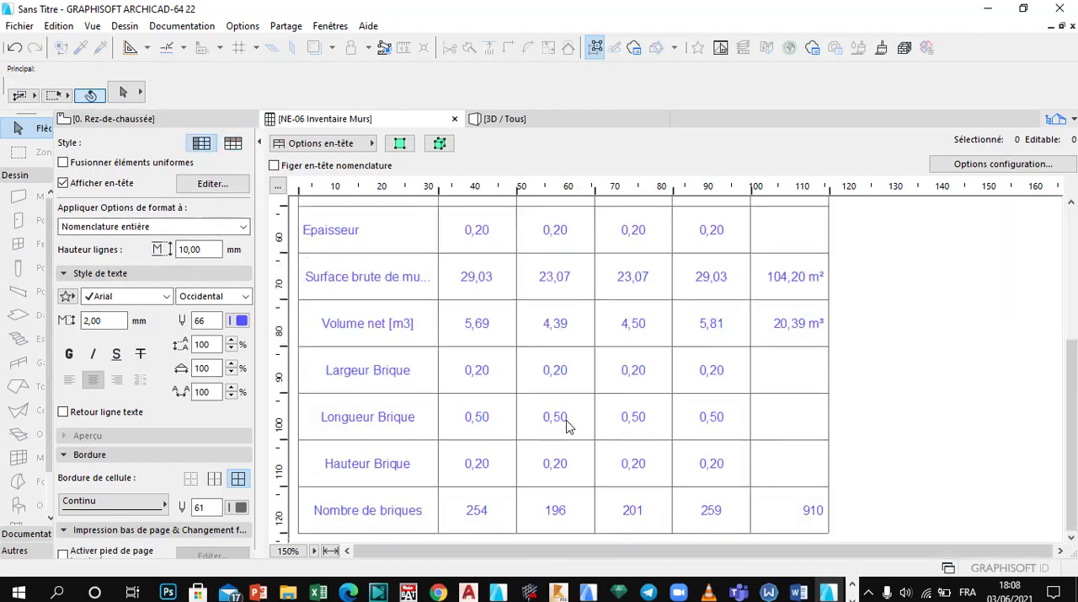
{"action": "scroll", "coordinate": [556, 421], "scroll_direction": "up", "scroll_amount": 3}
{"action": "left_click", "coordinate": [236, 145]}
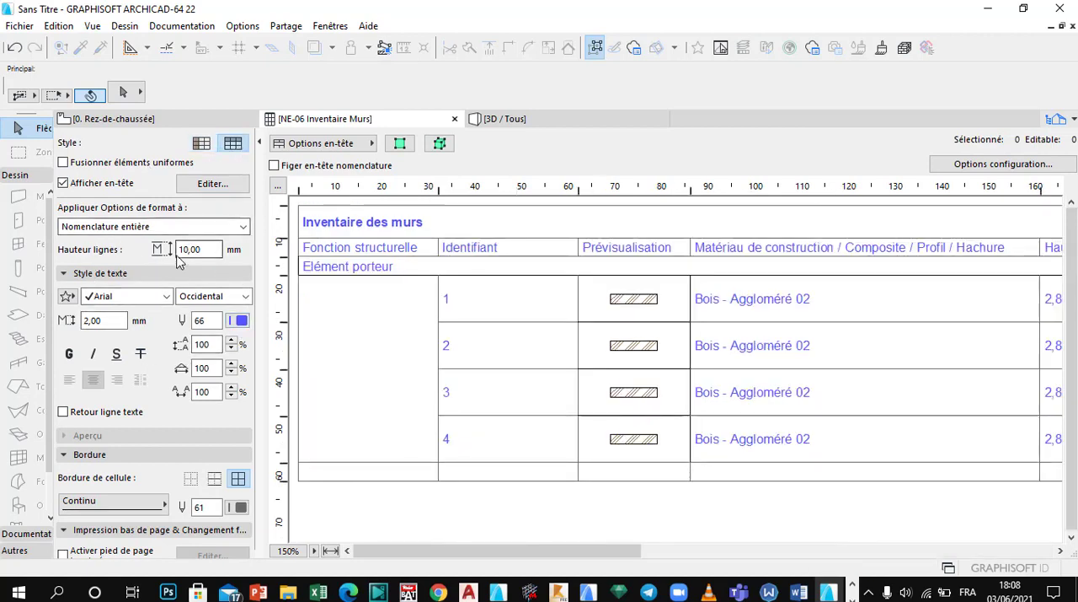
Step: Set the schedule values' text to a condensed Bahnschrift font in brown pen 43
{"action": "left_click", "coordinate": [477, 304]}
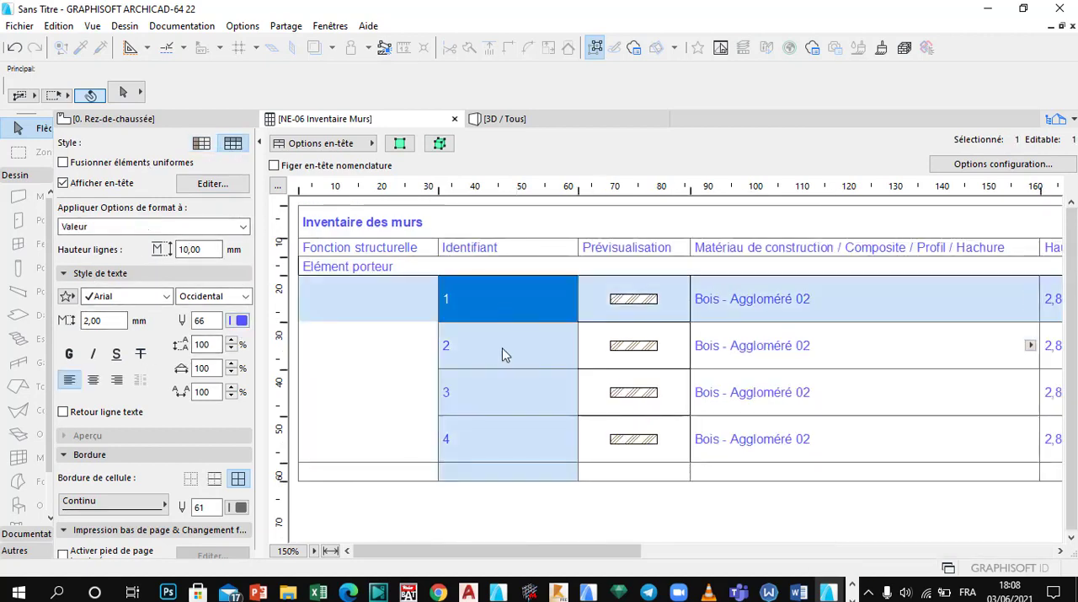
{"action": "left_click", "coordinate": [446, 353]}
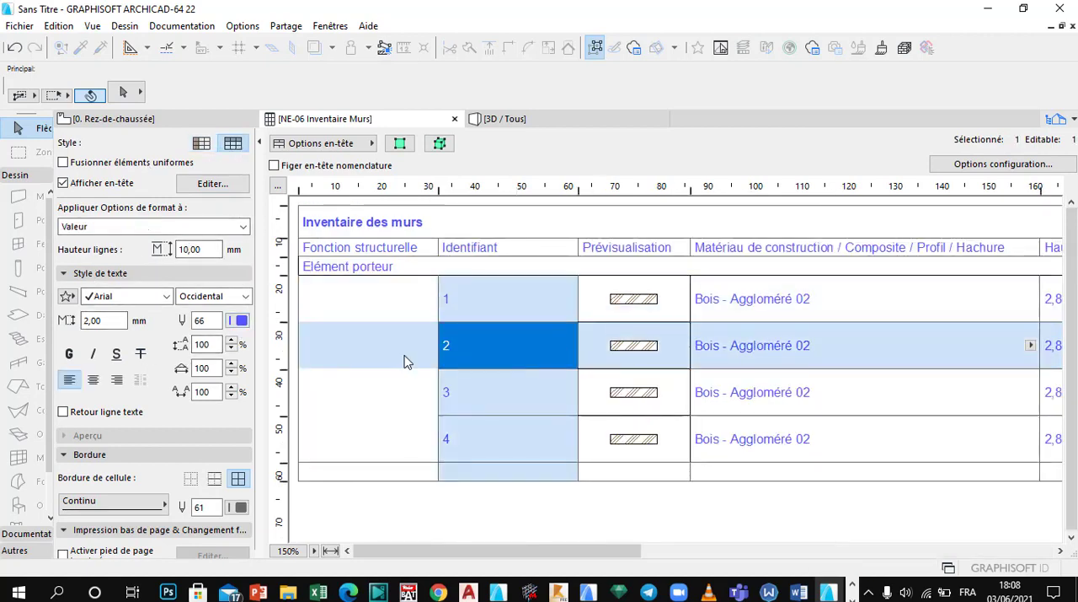
{"action": "left_click", "coordinate": [139, 310]}
{"action": "left_click", "coordinate": [139, 315]}
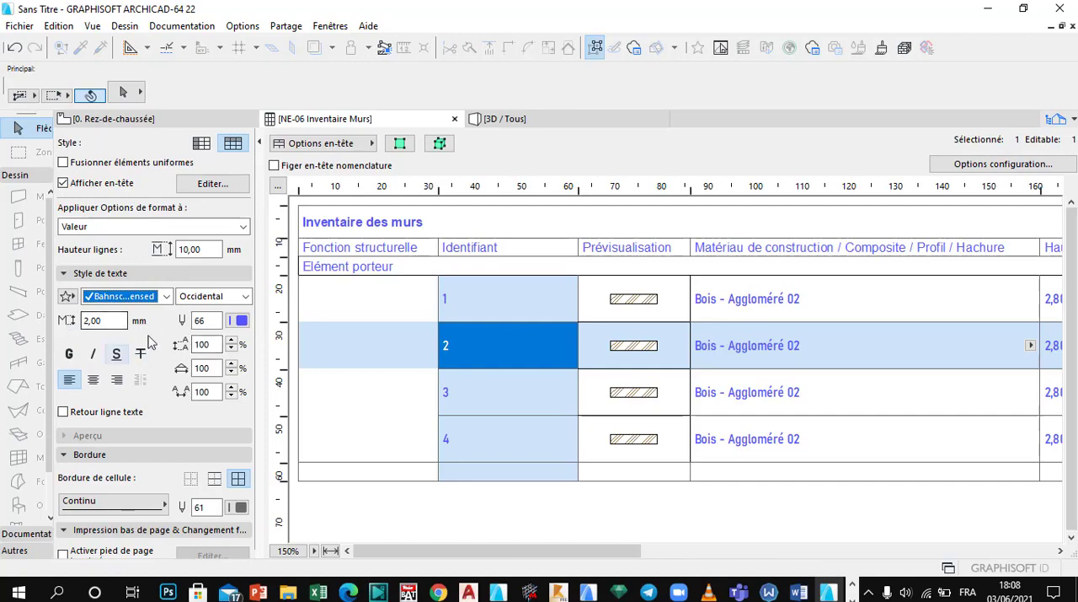
{"action": "left_click", "coordinate": [241, 322]}
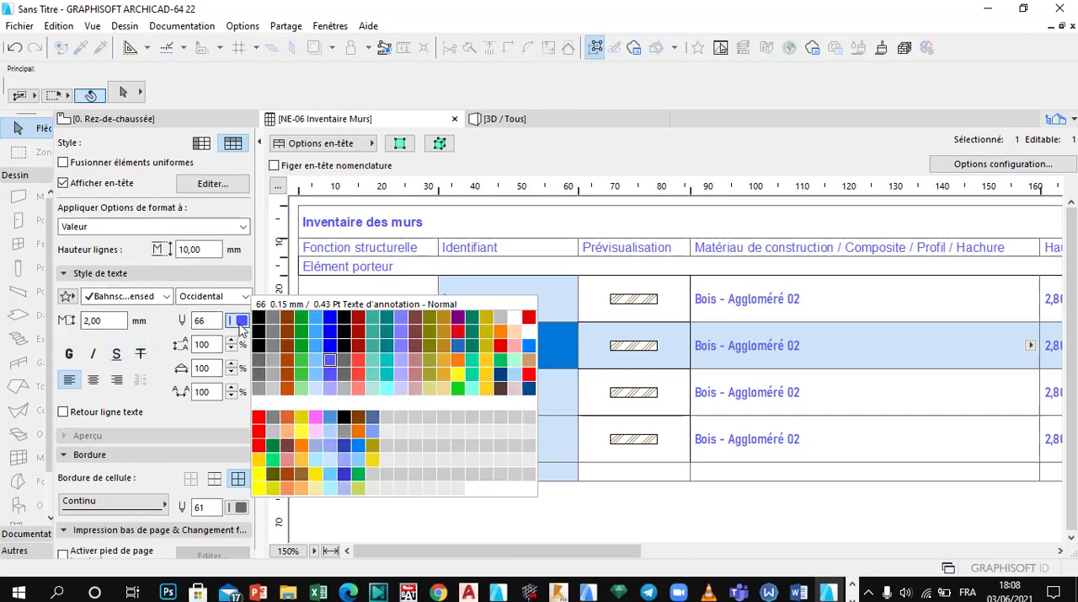
{"action": "left_click", "coordinate": [287, 345]}
Step: Make the schedule's value text bold
{"action": "left_click", "coordinate": [845, 406]}
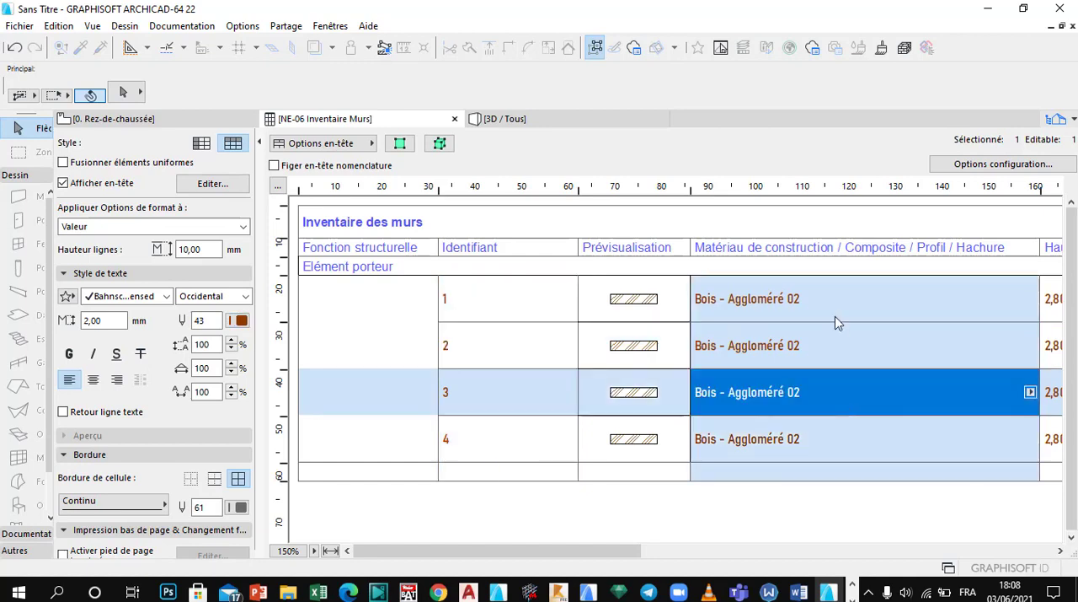
{"action": "left_click", "coordinate": [835, 314]}
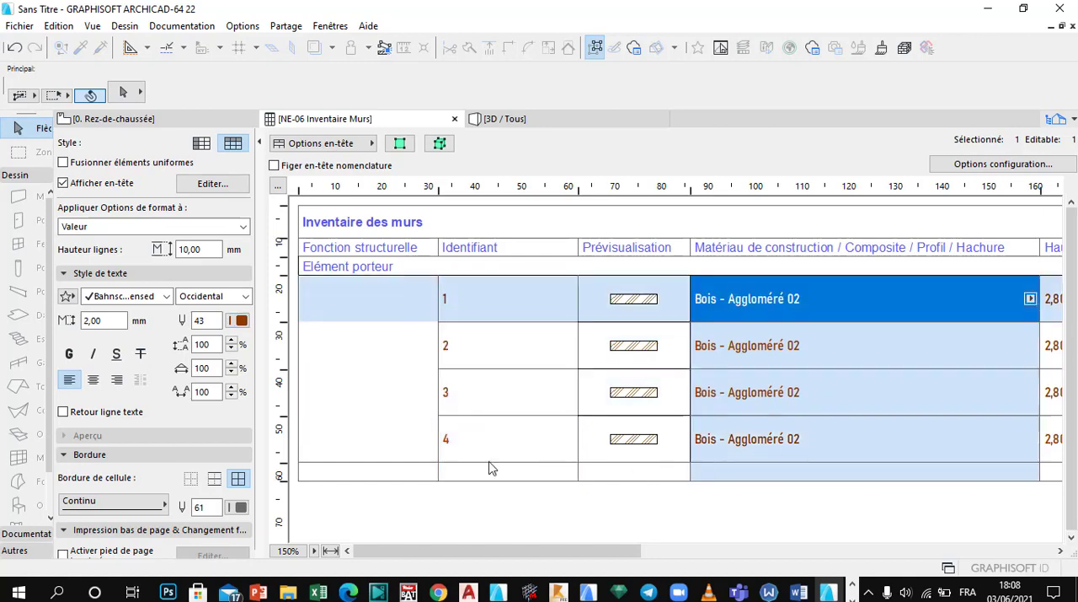
{"action": "left_click", "coordinate": [71, 354]}
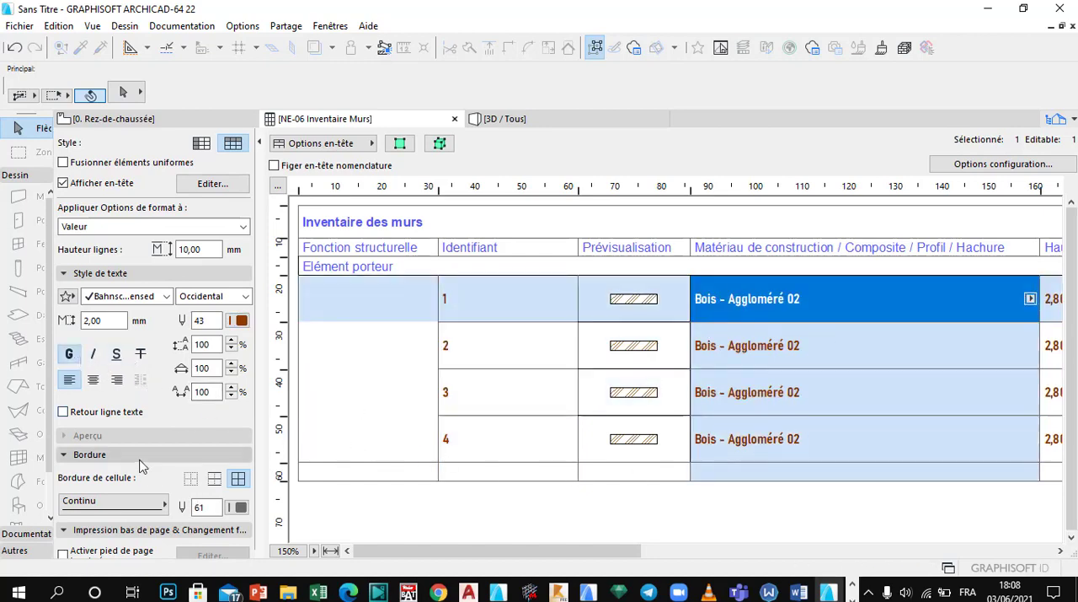
Step: Try the Traits line type for the value cells' borders, and restore Continu
{"action": "left_click", "coordinate": [135, 503]}
{"action": "left_click", "coordinate": [205, 477]}
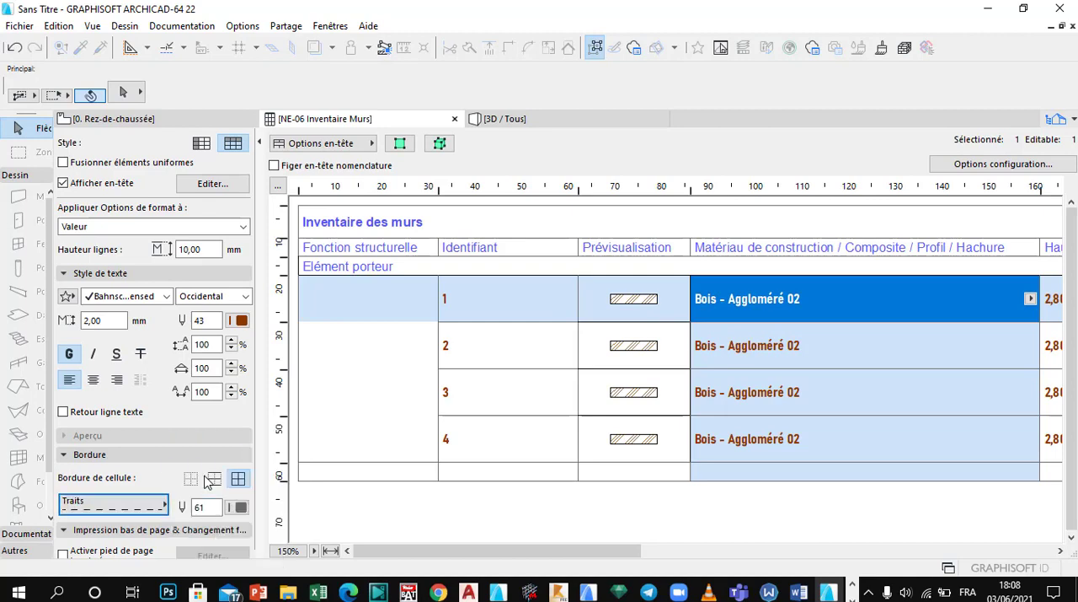
{"action": "left_click", "coordinate": [130, 499]}
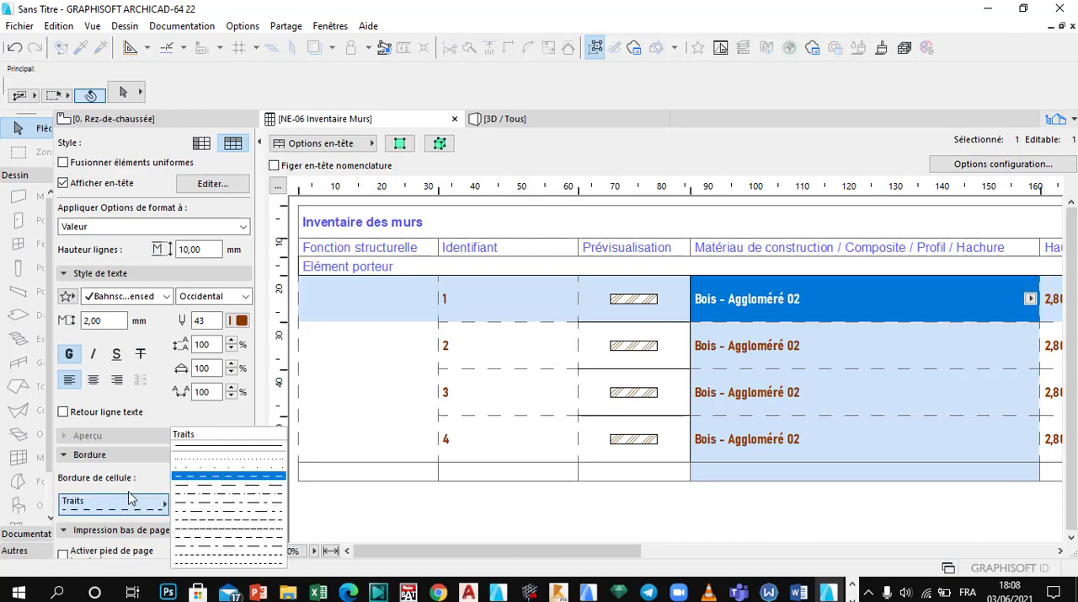
{"action": "left_click", "coordinate": [202, 445]}
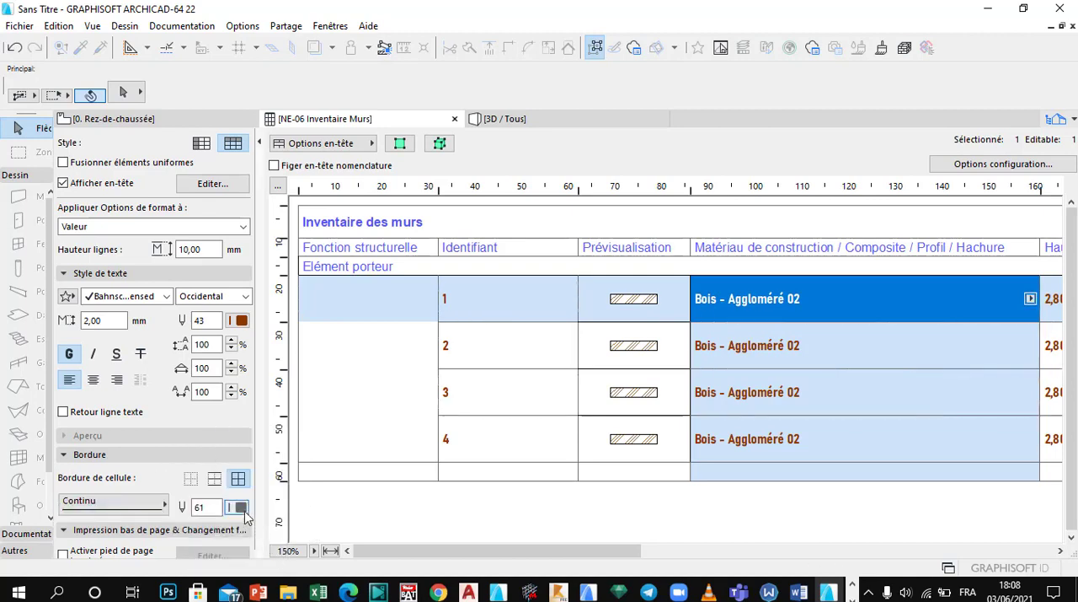
Step: Set the value cells' border colour to red pen 48
{"action": "left_click", "coordinate": [240, 507]}
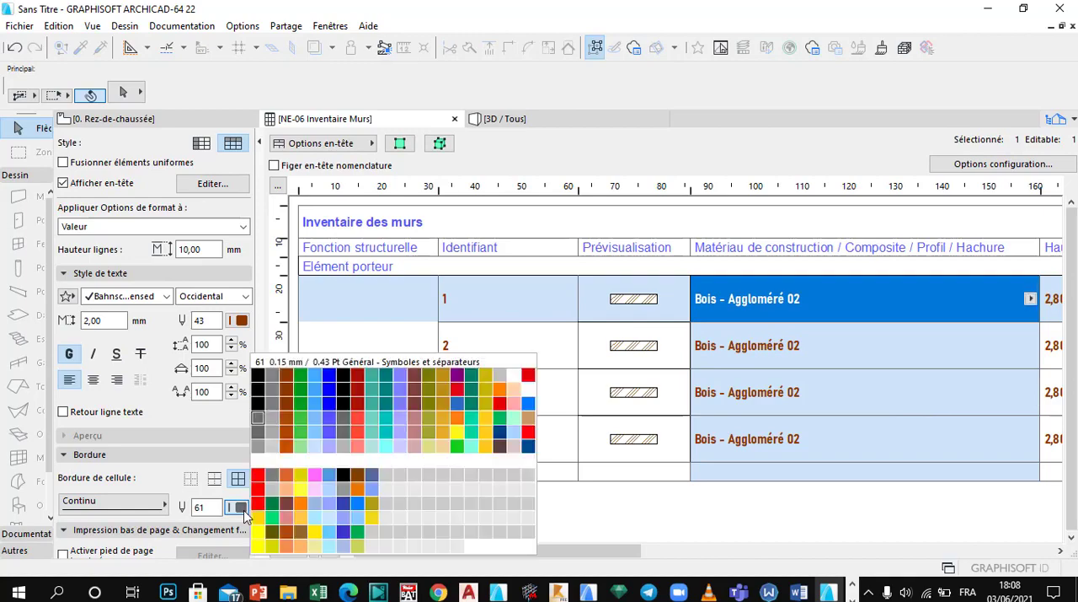
{"action": "left_click", "coordinate": [358, 404]}
{"action": "left_click", "coordinate": [492, 438]}
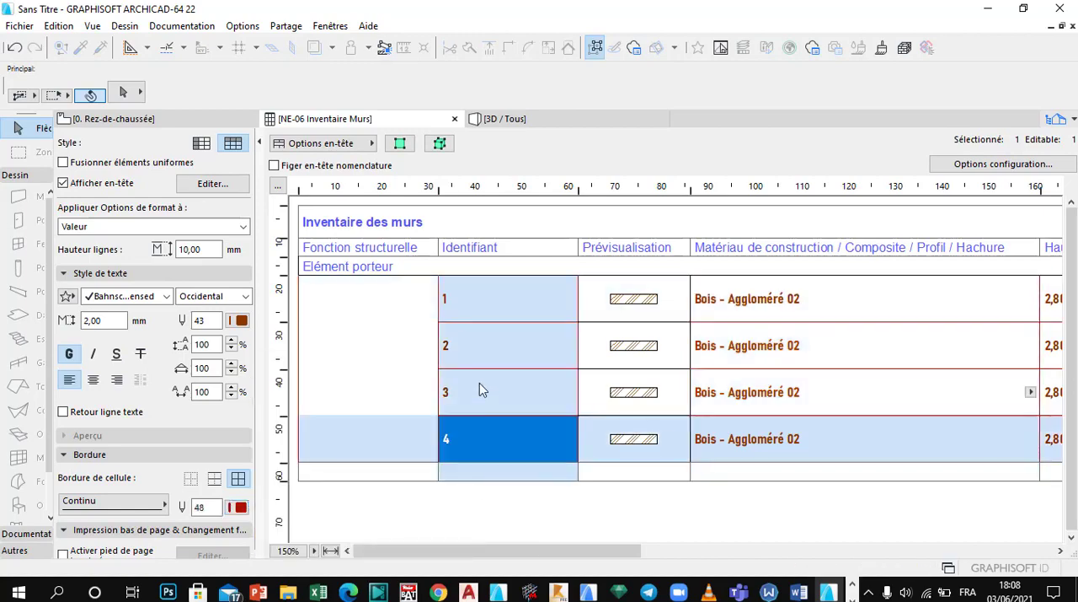
Step: Try horizontal-only borders and no borders for the value cells, and restore the full cell borders
{"action": "left_click", "coordinate": [480, 387]}
{"action": "left_click", "coordinate": [215, 479]}
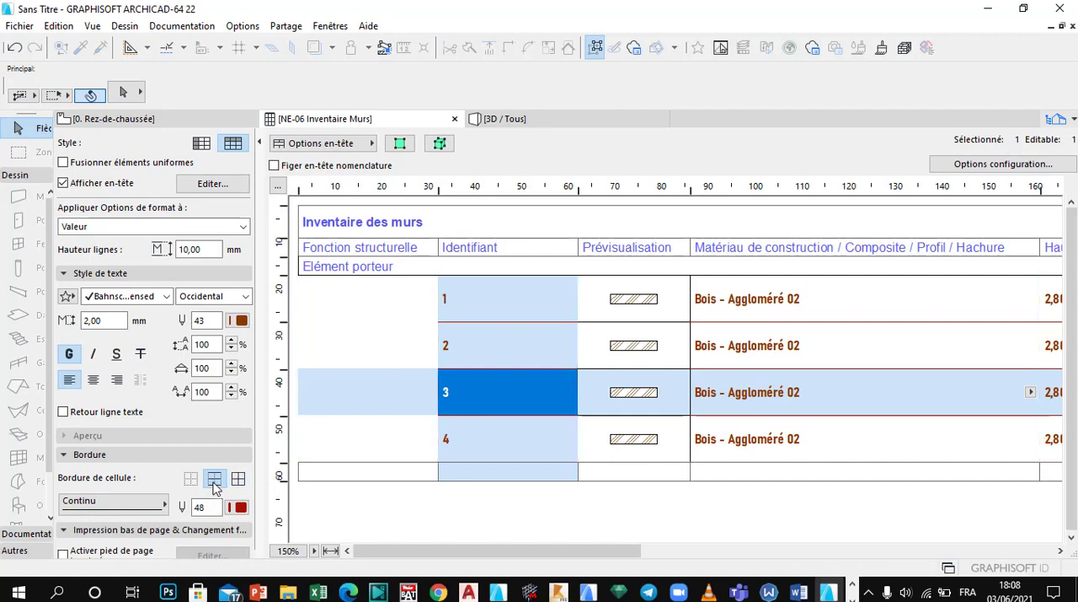
{"action": "left_click", "coordinate": [192, 478]}
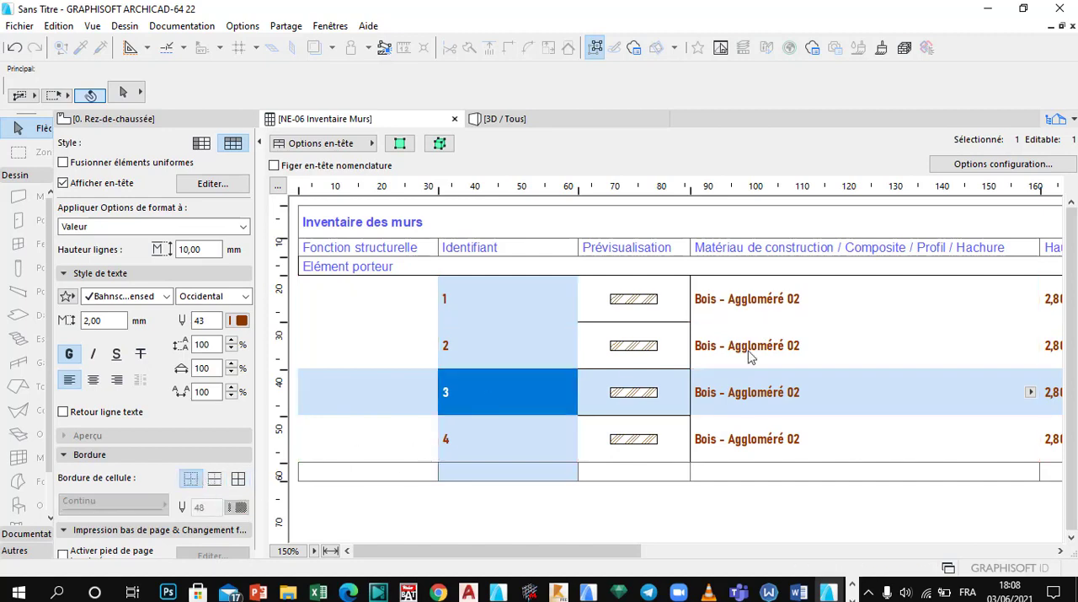
{"action": "left_click", "coordinate": [239, 479]}
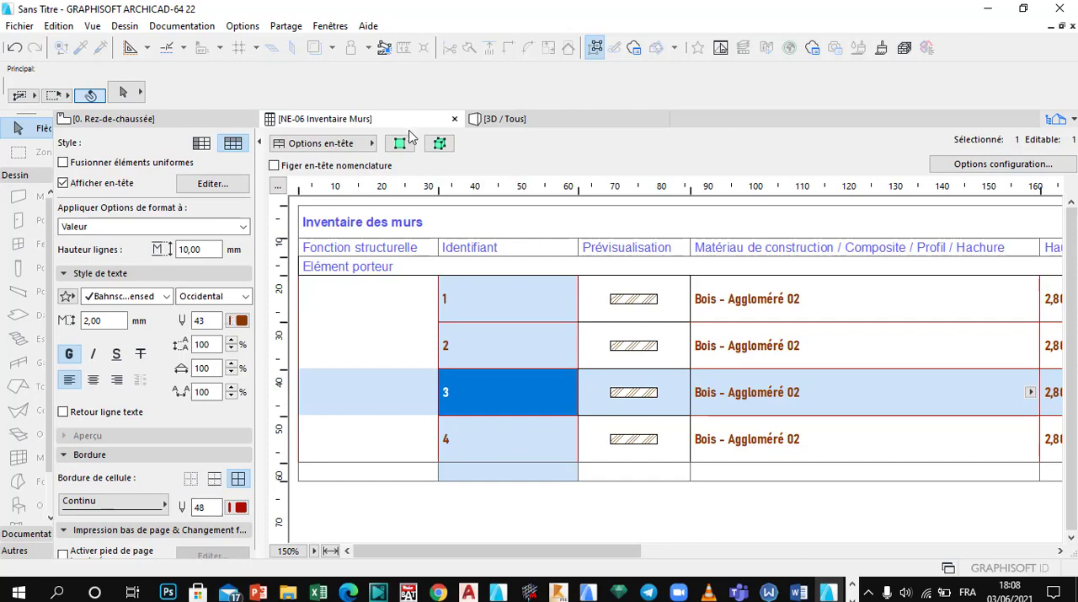
Step: Show the wall with identifier 3 selected on the floor plan and in the 3D view, and return to the wall schedule
{"action": "left_click", "coordinate": [399, 144]}
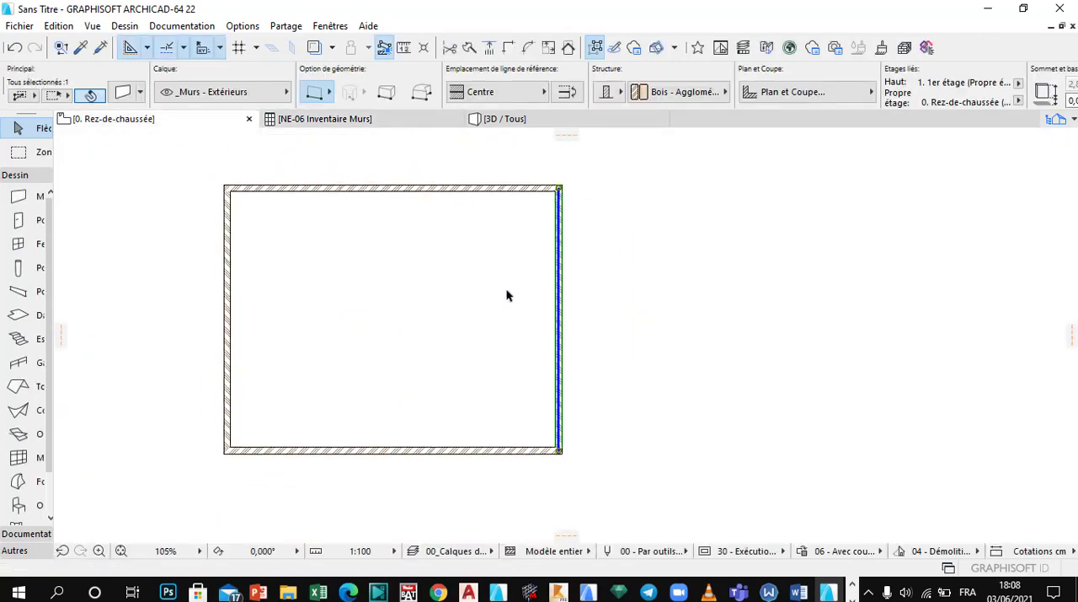
{"action": "left_click", "coordinate": [393, 122]}
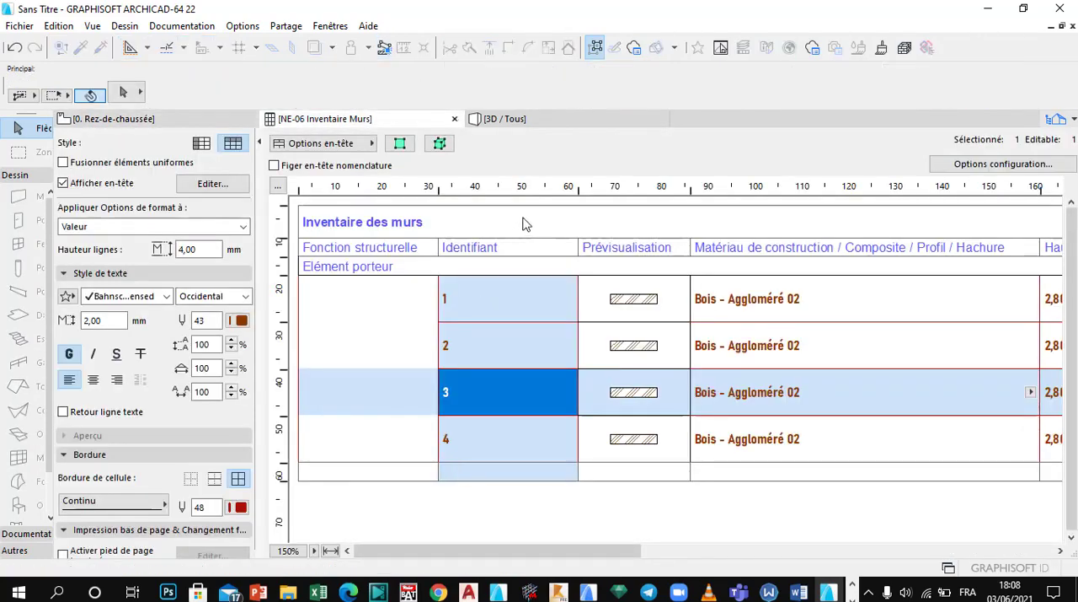
{"action": "left_click", "coordinate": [543, 123]}
{"action": "left_click", "coordinate": [438, 145]}
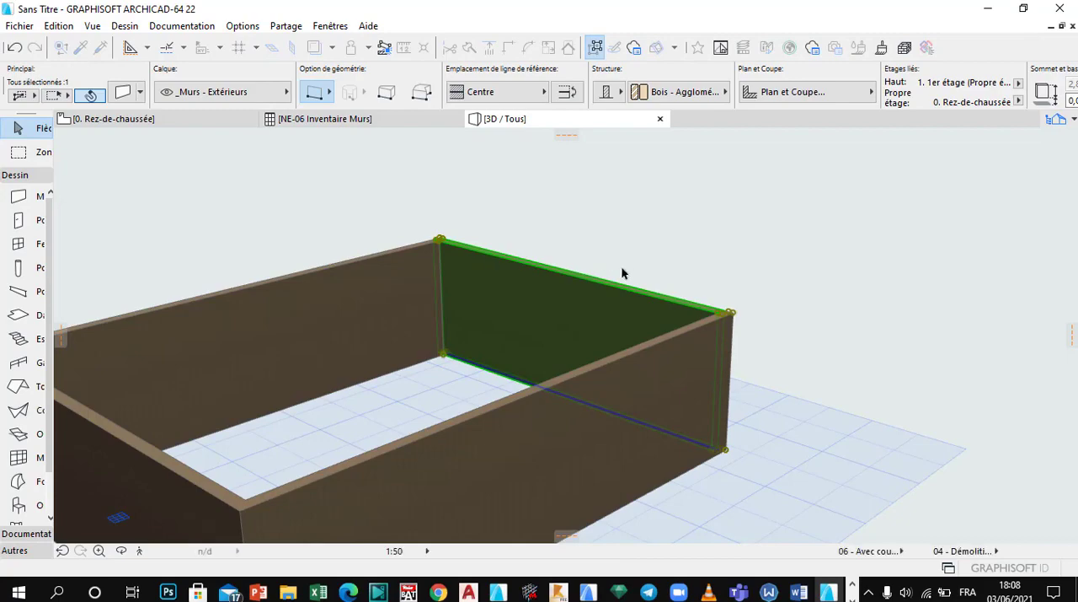
{"action": "left_click", "coordinate": [361, 119]}
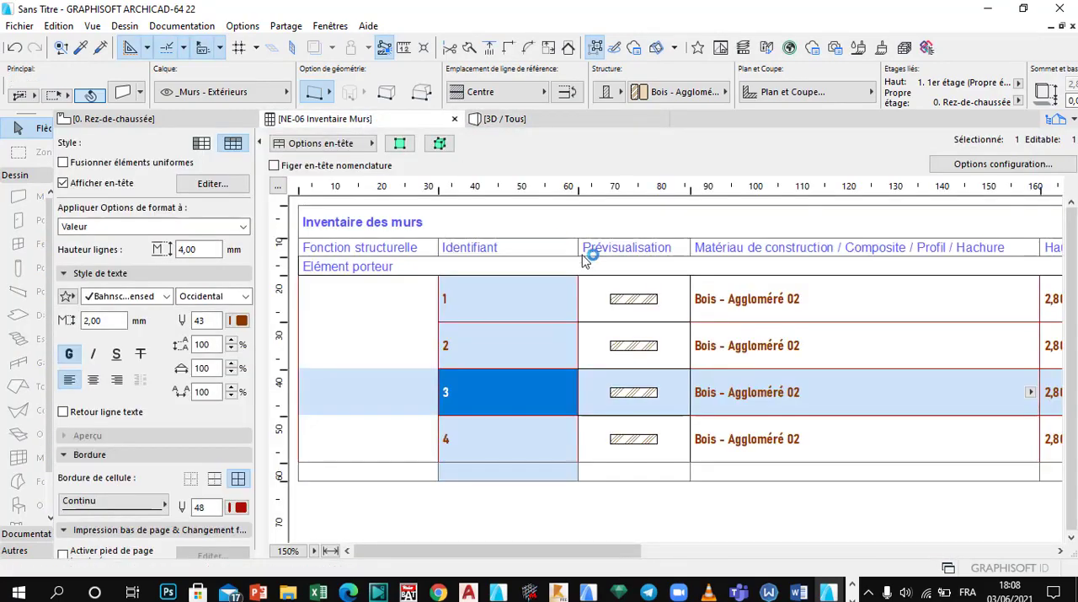
Step: Examine the formatted values and borders across the wall schedule's columns and rows
{"action": "left_click", "coordinate": [760, 392]}
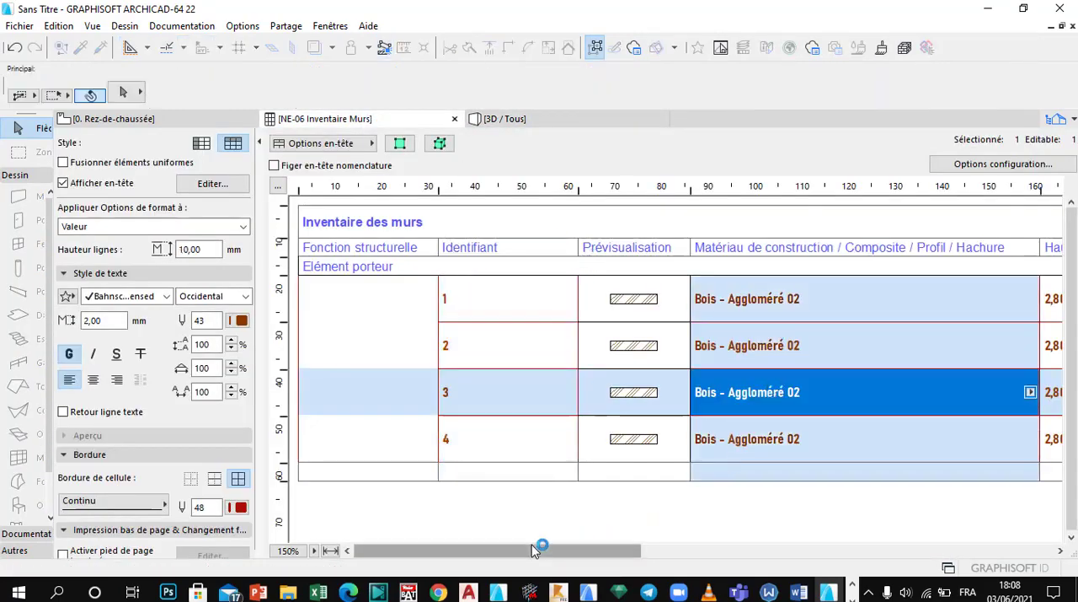
{"action": "left_click_drag", "start_coordinate": [548, 549], "coordinate": [1044, 554]}
{"action": "left_click_drag", "start_coordinate": [915, 555], "coordinate": [484, 528]}
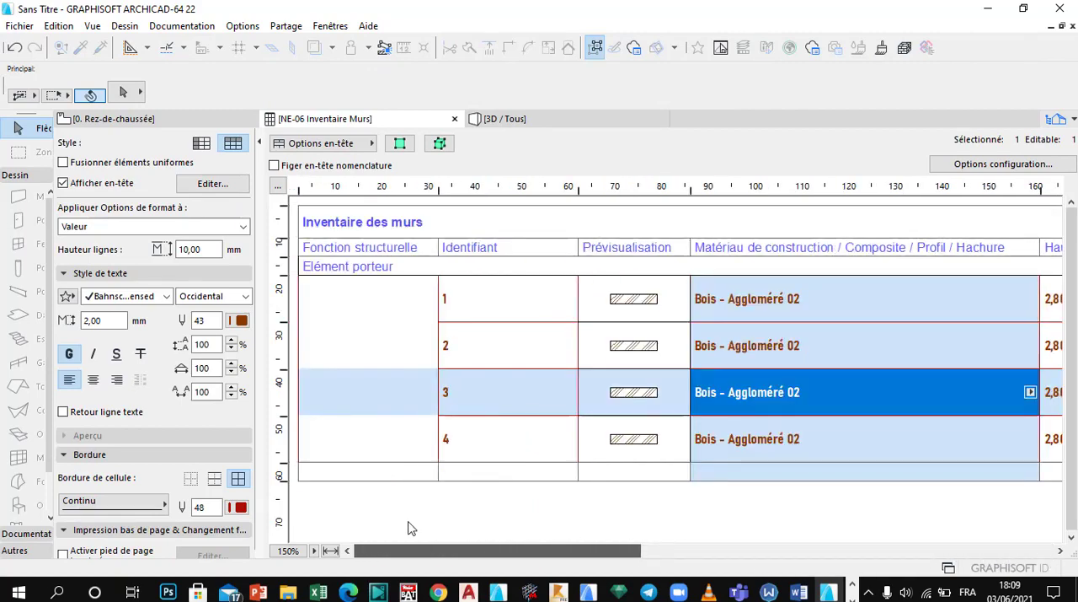
{"action": "left_click", "coordinate": [511, 287]}
{"action": "left_click", "coordinate": [532, 342]}
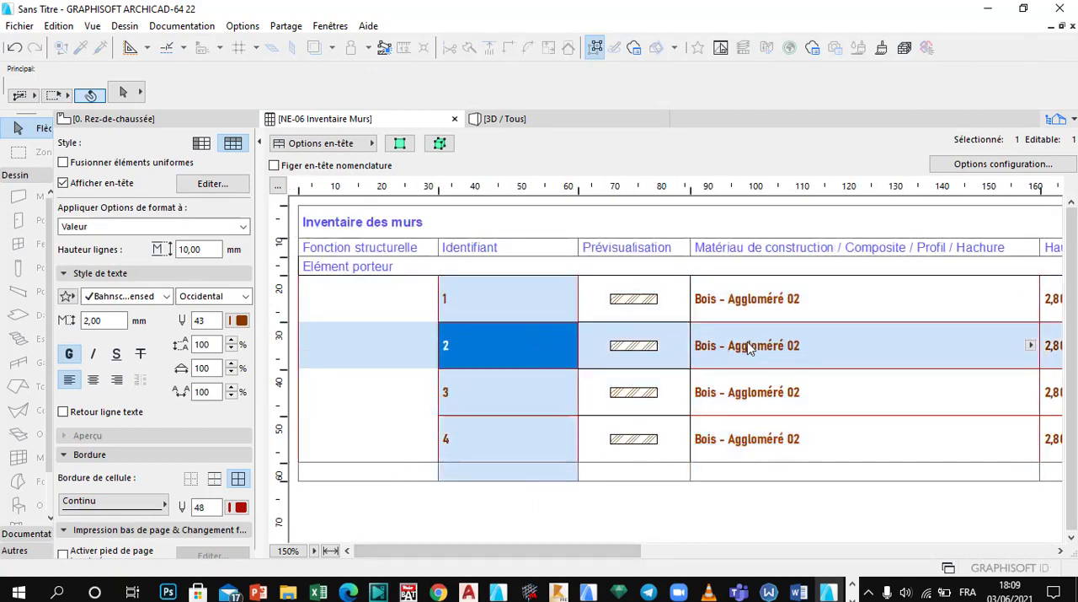
{"action": "left_click", "coordinate": [660, 328]}
{"action": "left_click", "coordinate": [654, 308]}
{"action": "left_click", "coordinate": [797, 319]}
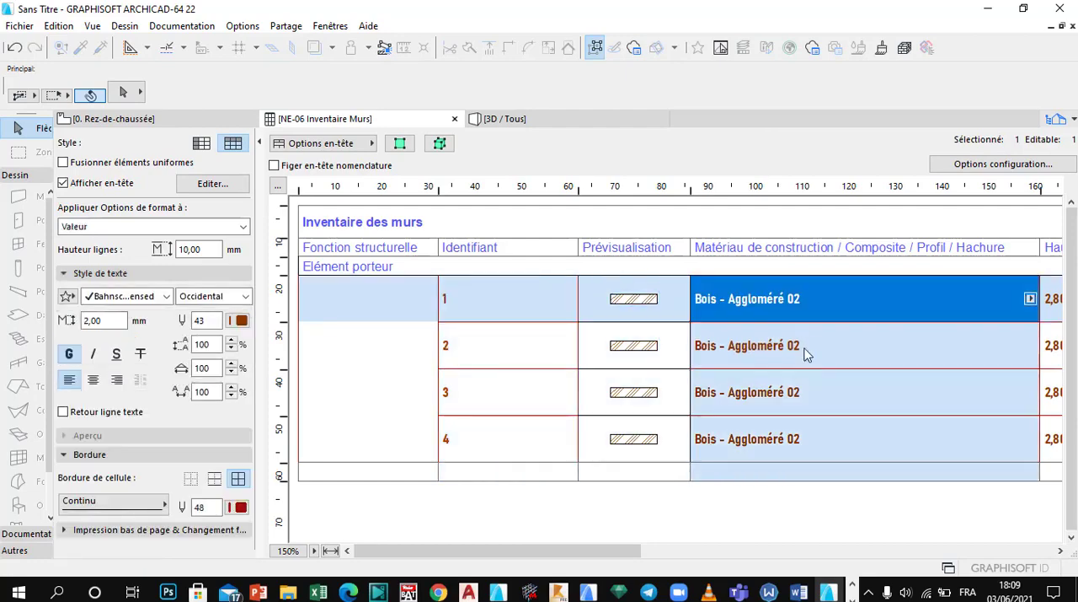
{"action": "left_click", "coordinate": [790, 364]}
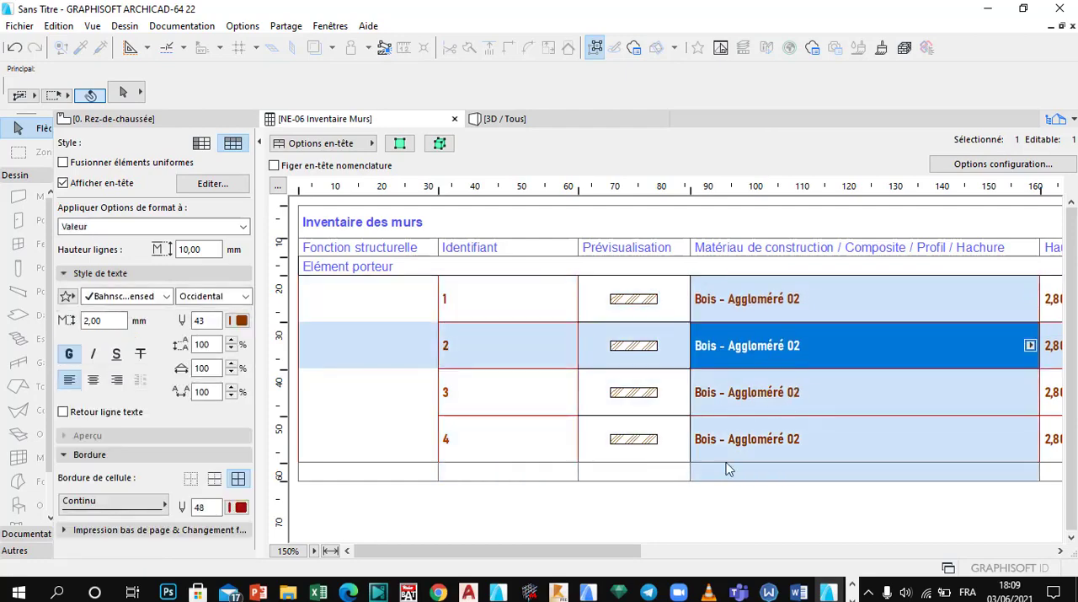
{"action": "left_click_drag", "start_coordinate": [566, 553], "coordinate": [460, 559]}
{"action": "left_click", "coordinate": [379, 361]}
{"action": "left_click", "coordinate": [442, 297]}
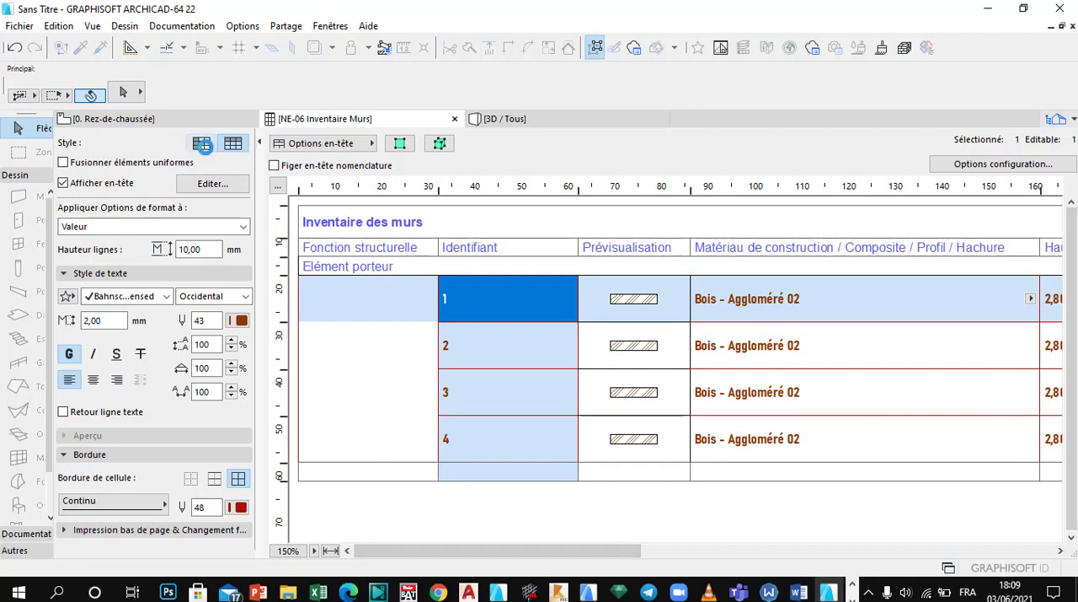
Step: Switch the wall schedule to the style with fields as rows and review it from Fonction structurelle to Nombre de briques
{"action": "left_click", "coordinate": [203, 145]}
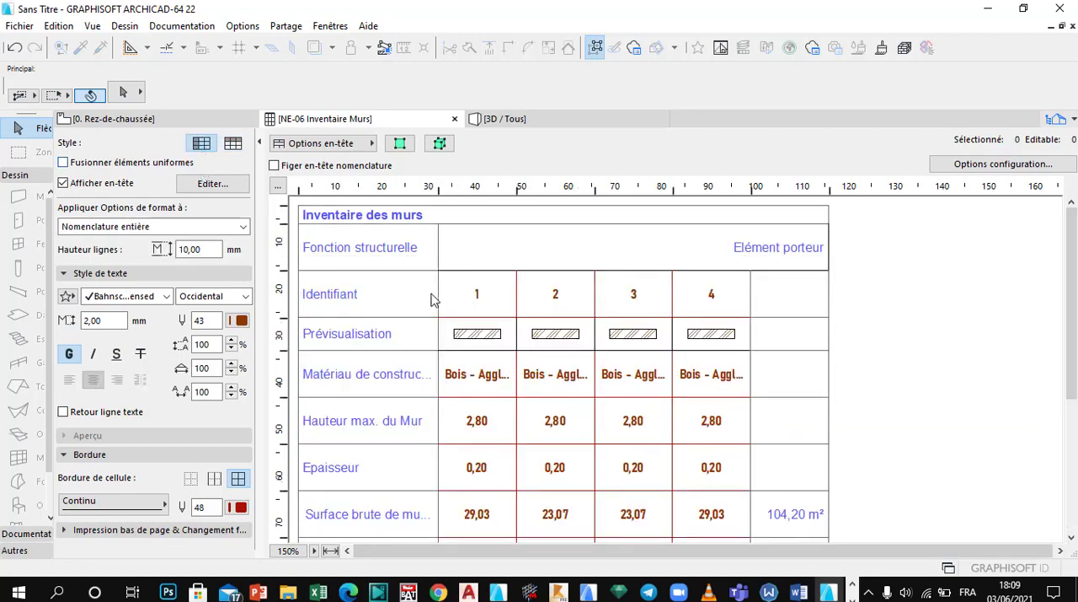
{"action": "scroll", "coordinate": [509, 405], "scroll_direction": "down", "scroll_amount": 5}
{"action": "left_click", "coordinate": [634, 418]}
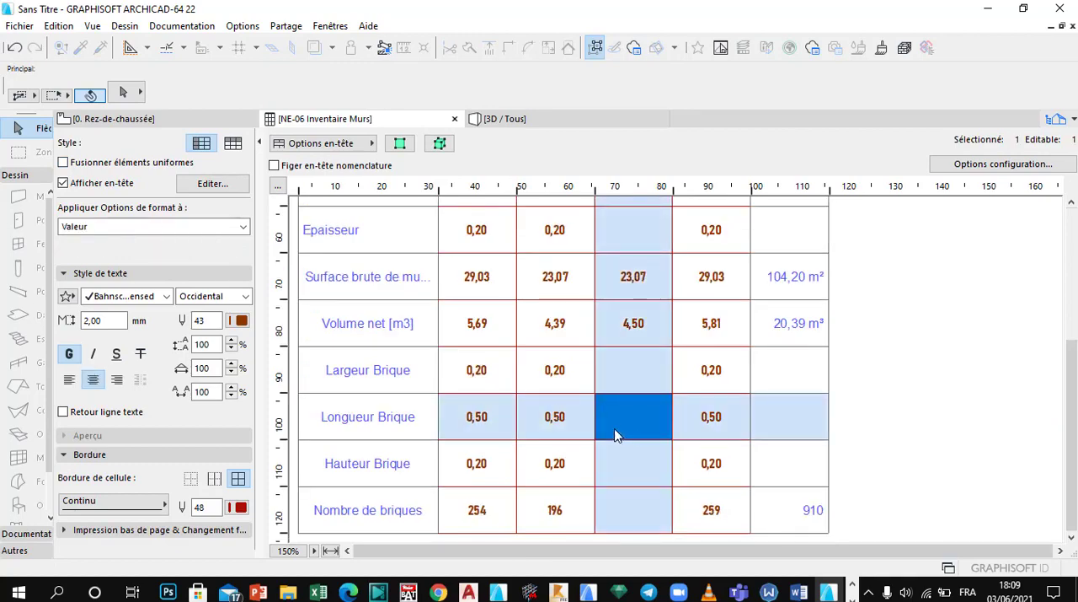
{"action": "scroll", "coordinate": [615, 435], "scroll_direction": "up", "scroll_amount": 5}
{"action": "left_click", "coordinate": [530, 250]}
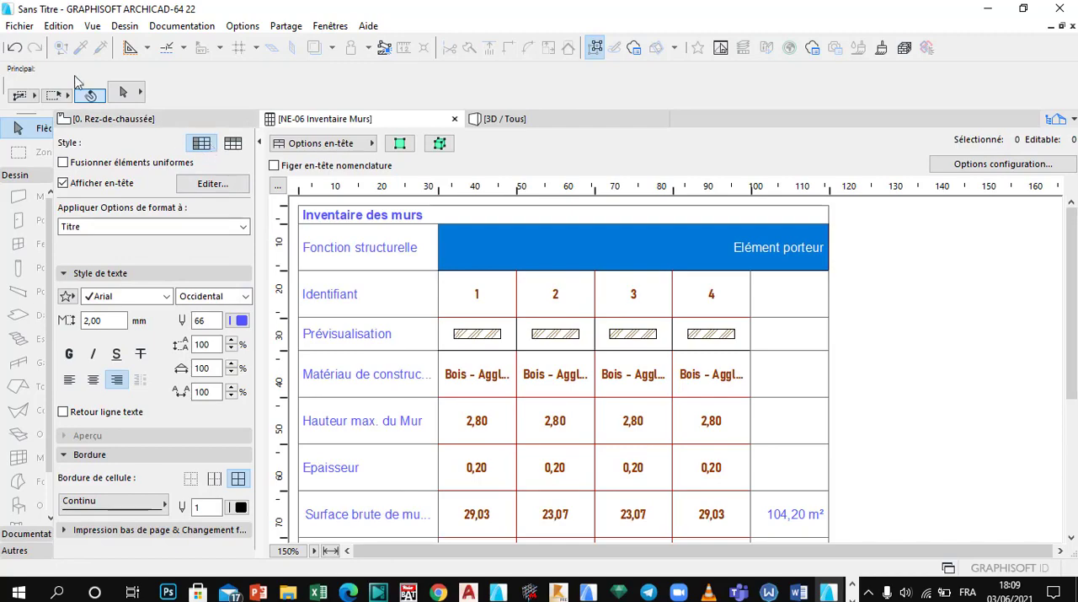
Step: Save the wall schedule to the Bureau folder as an Excel workbook (.xlsx) named NE-06 Inventaire Murs
{"action": "left_click", "coordinate": [21, 27]}
{"action": "left_click", "coordinate": [46, 150]}
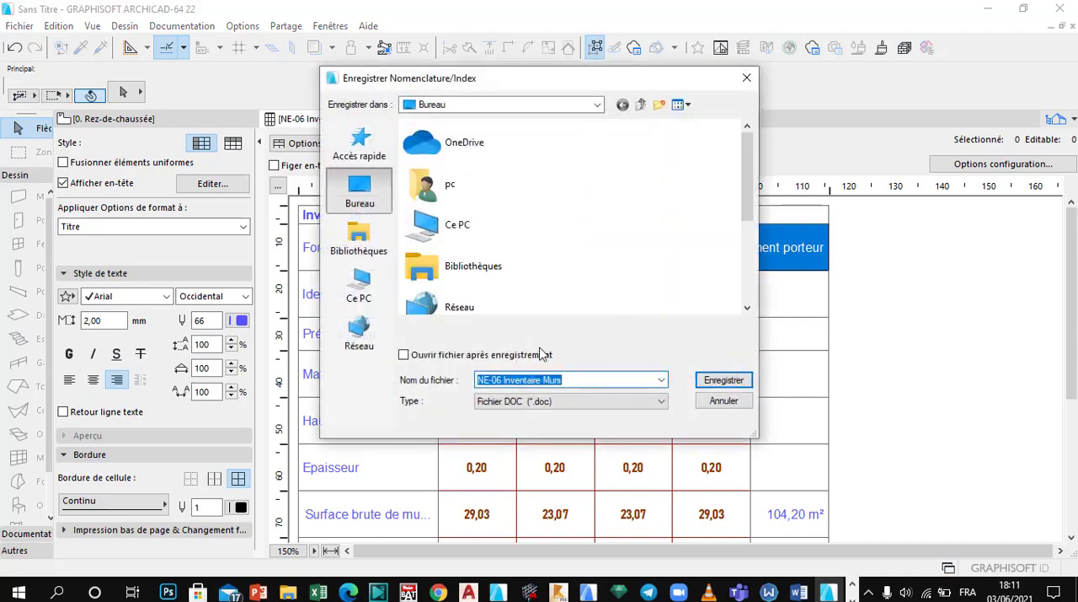
{"action": "left_click", "coordinate": [559, 403]}
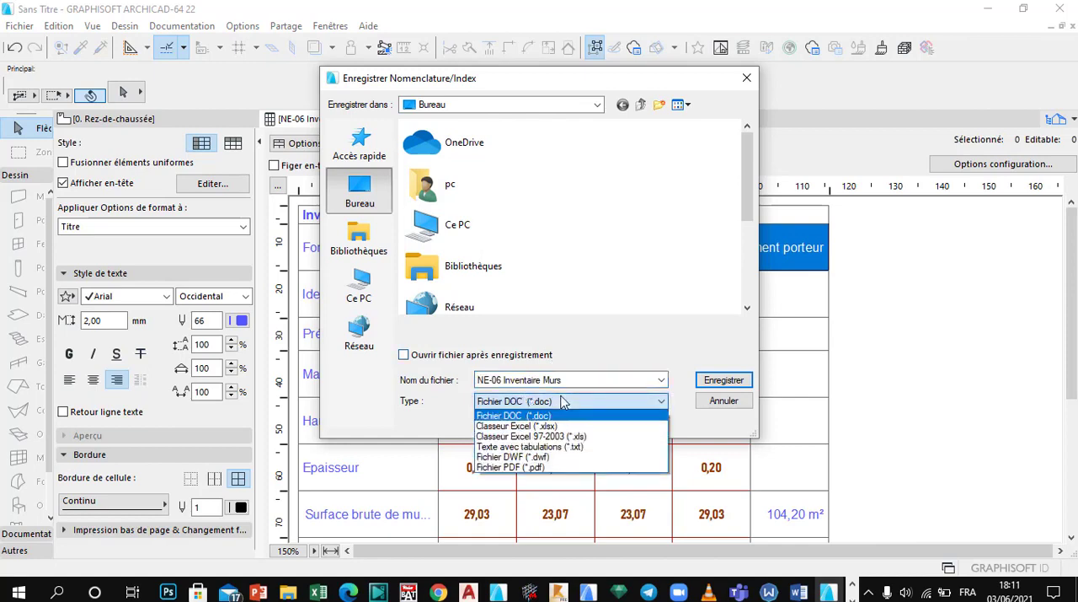
{"action": "left_click", "coordinate": [563, 403]}
{"action": "left_click", "coordinate": [556, 403]}
{"action": "left_click", "coordinate": [561, 402]}
{"action": "left_click", "coordinate": [561, 402]}
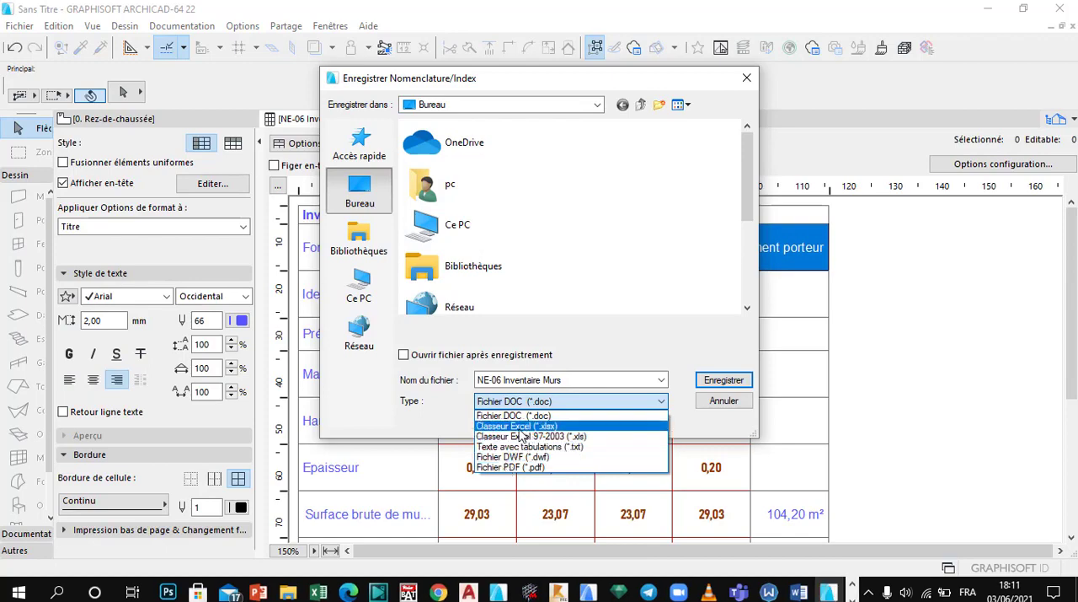
{"action": "left_click", "coordinate": [521, 427]}
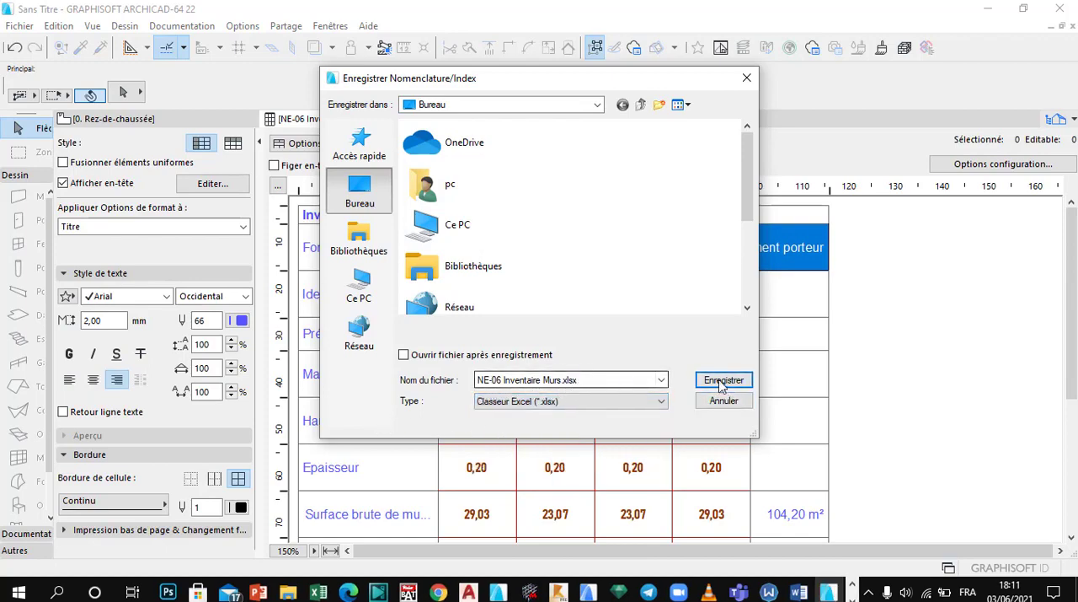
{"action": "scroll", "coordinate": [486, 232], "scroll_direction": "down", "scroll_amount": 1}
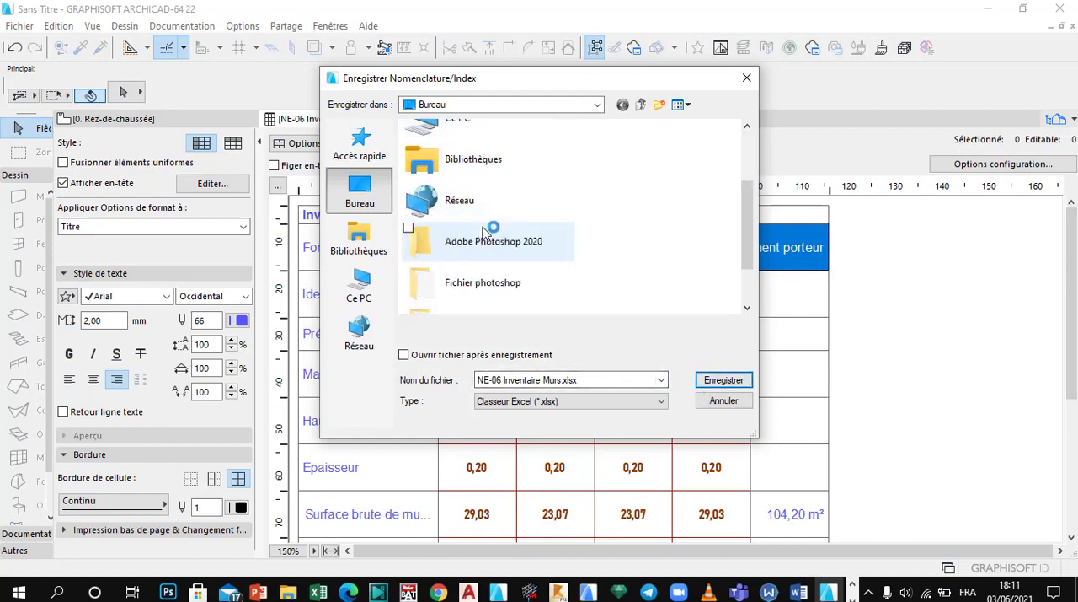
{"action": "left_click", "coordinate": [701, 379]}
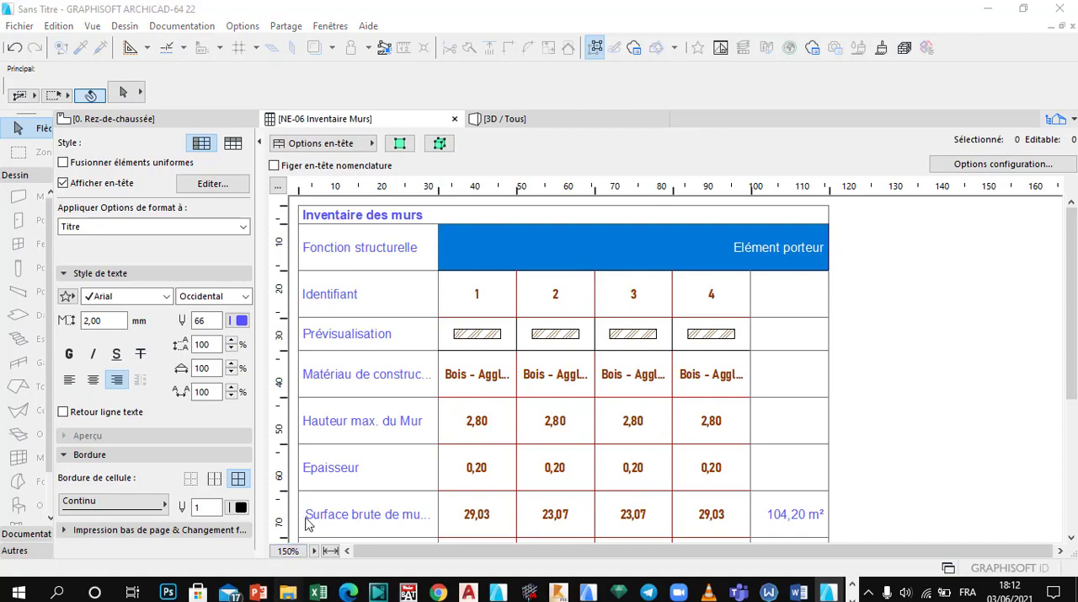
Step: Switch to File Explorer and open the exported NE-06 Inventaire Murs workbook from the Bureau folder in Excel
{"action": "key", "text": "super+e"}
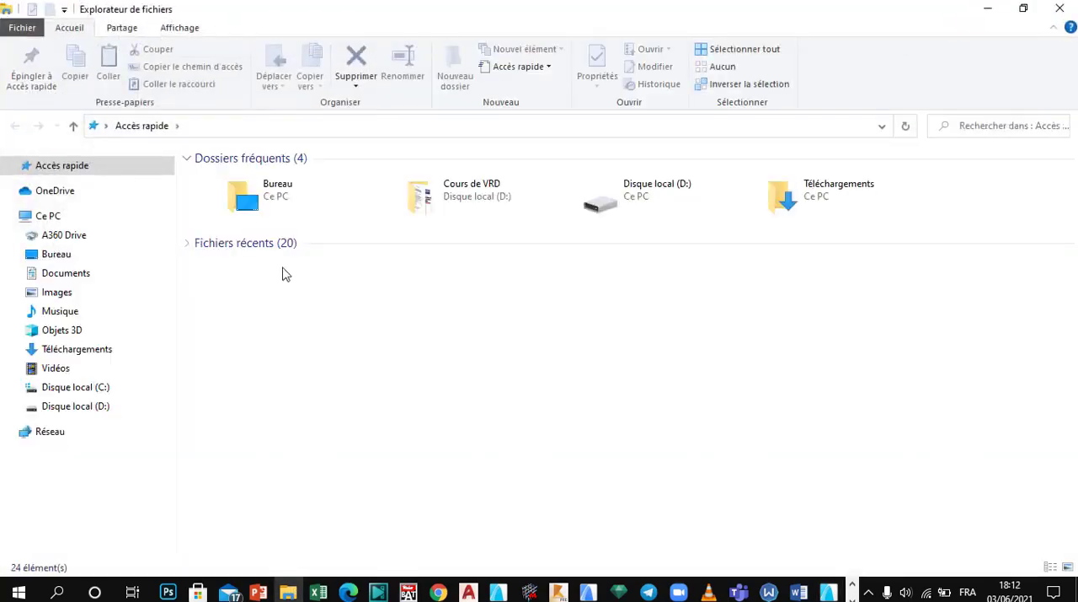
{"action": "left_click", "coordinate": [55, 254]}
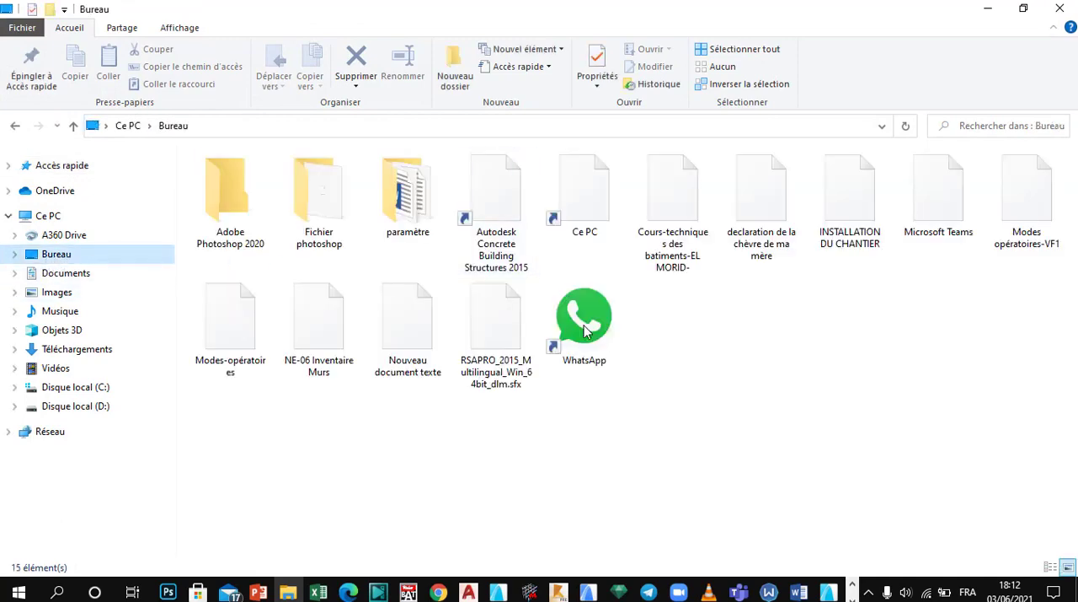
{"action": "left_click", "coordinate": [333, 340]}
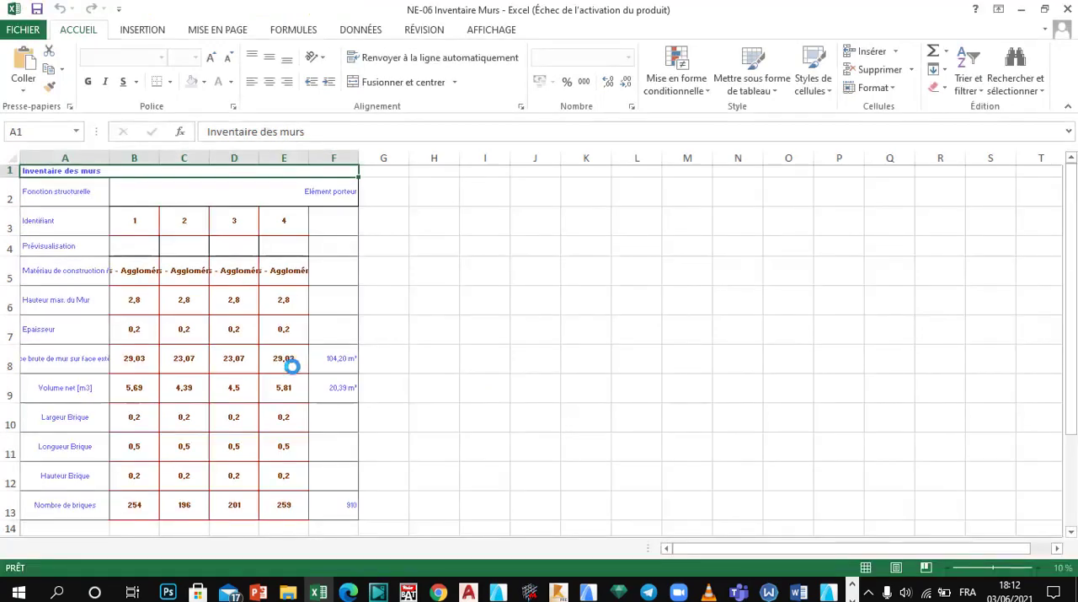
Step: Examine the exported wall identifiers, previews and net volumes in the worksheet, and dismiss the Office activation notice
{"action": "left_click", "coordinate": [190, 327]}
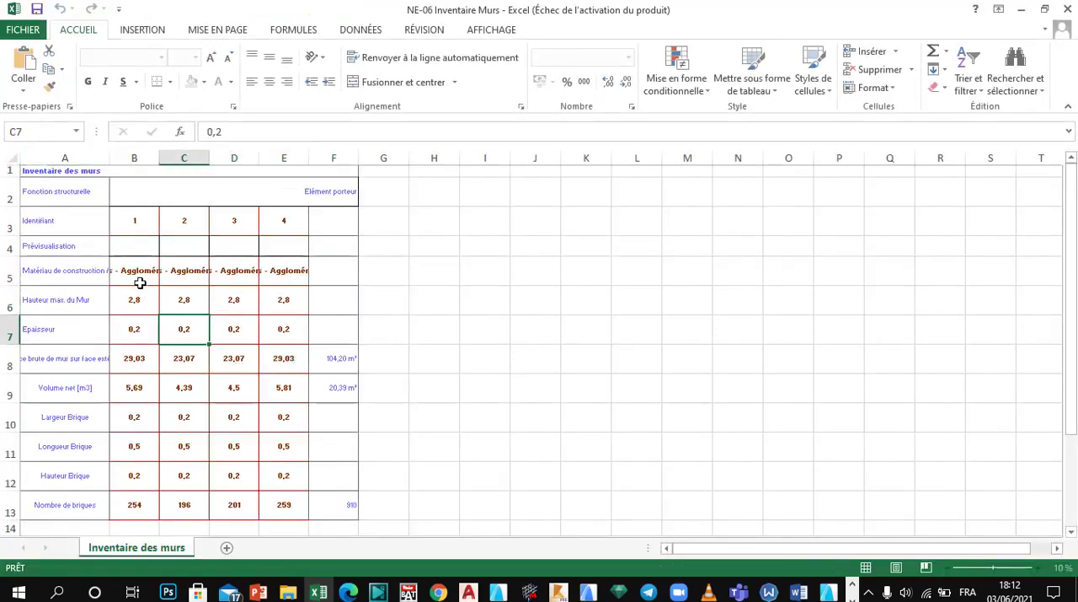
{"action": "left_click", "coordinate": [123, 246]}
{"action": "left_click", "coordinate": [59, 227]}
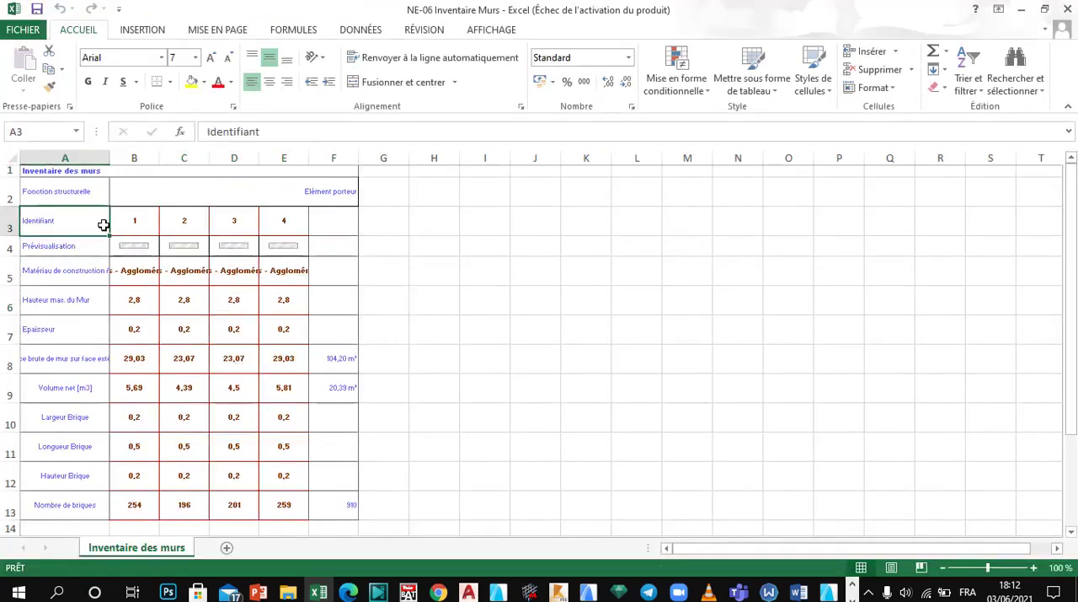
{"action": "left_click", "coordinate": [139, 226]}
{"action": "left_click", "coordinate": [225, 226]}
{"action": "left_click", "coordinate": [281, 223]}
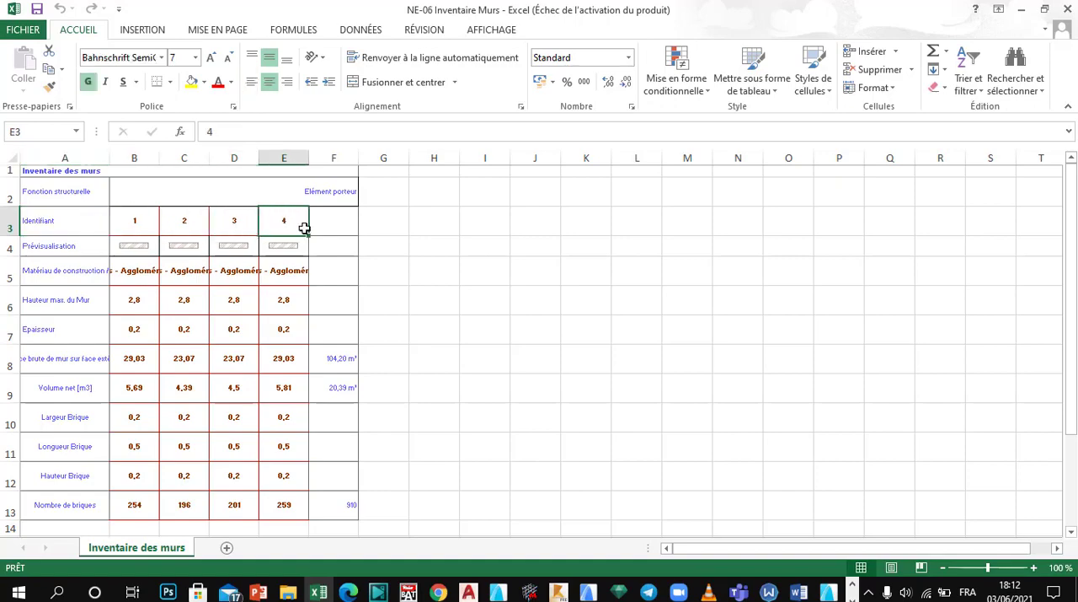
{"action": "left_click", "coordinate": [275, 386]}
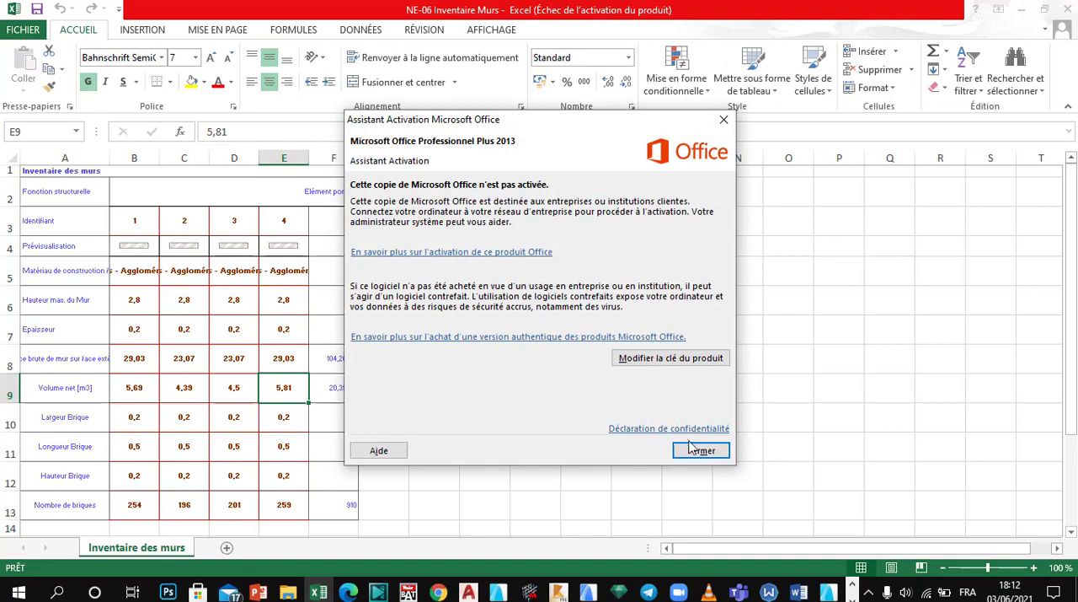
{"action": "left_click", "coordinate": [699, 450]}
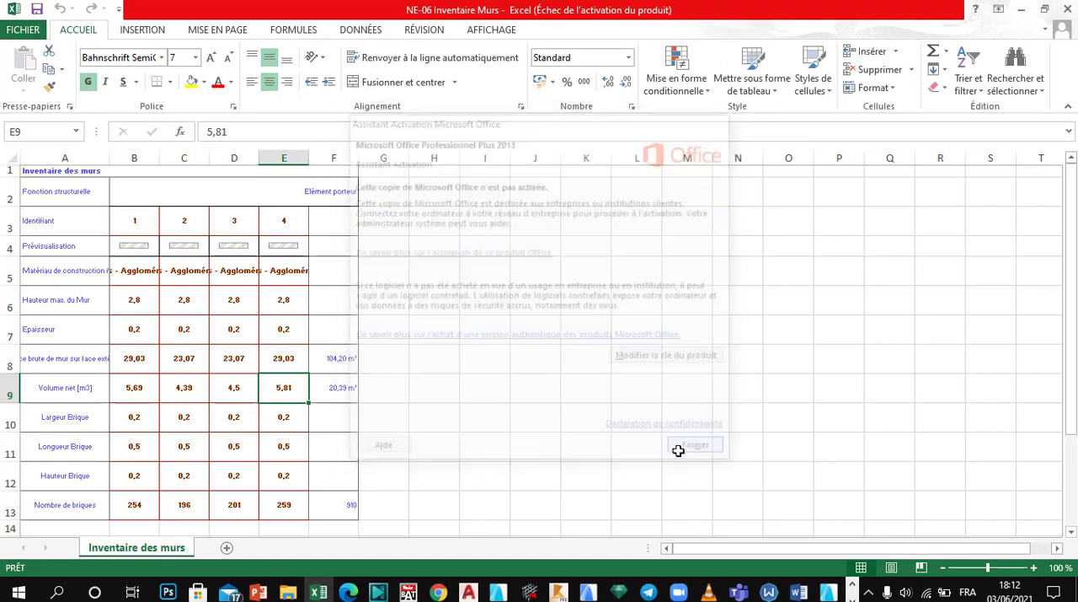
Step: Set the worksheet's page orientation to Paysage and check where the vertical page break falls
{"action": "left_click", "coordinate": [219, 31]}
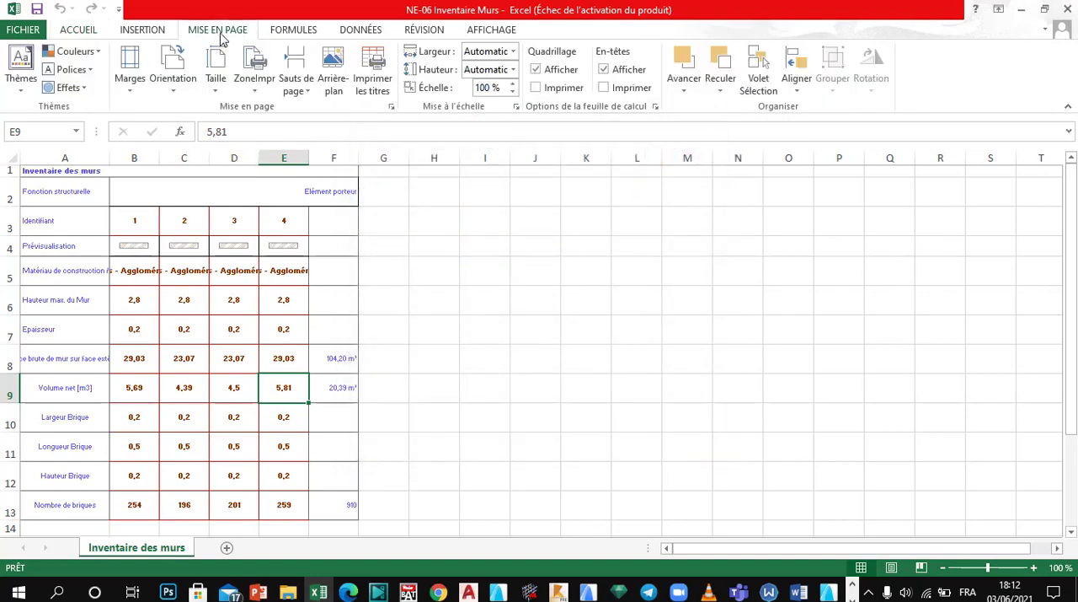
{"action": "left_click", "coordinate": [172, 94]}
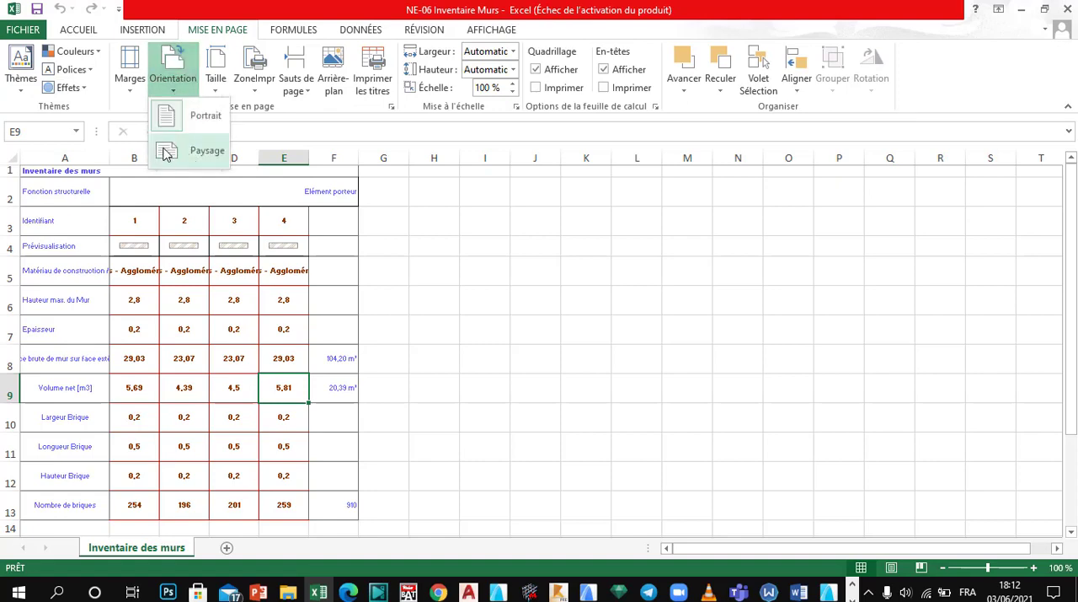
{"action": "left_click", "coordinate": [181, 149]}
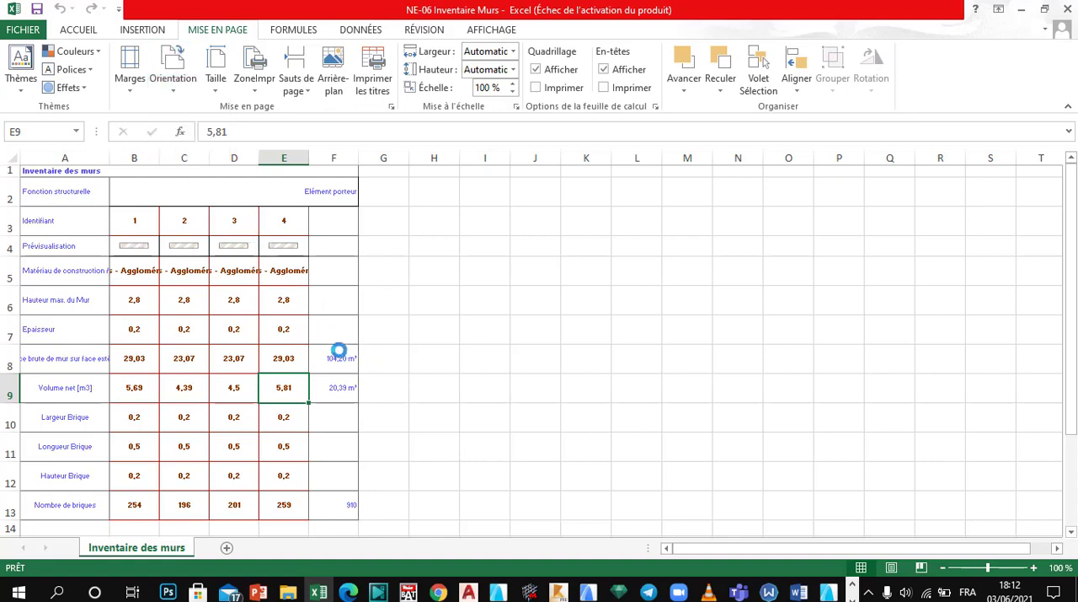
{"action": "left_click", "coordinate": [495, 301]}
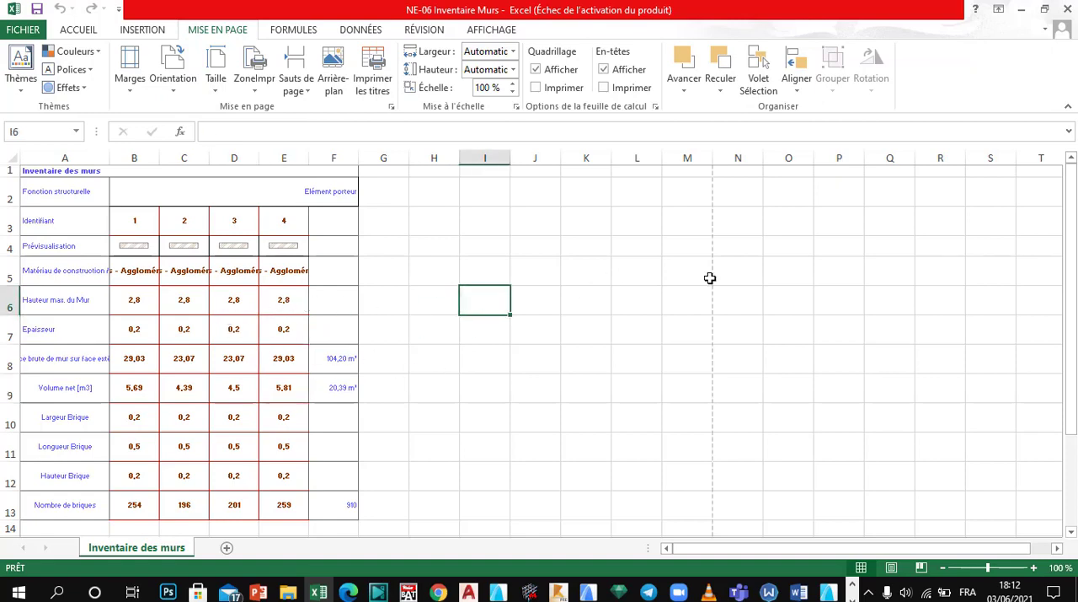
{"action": "left_click", "coordinate": [716, 212]}
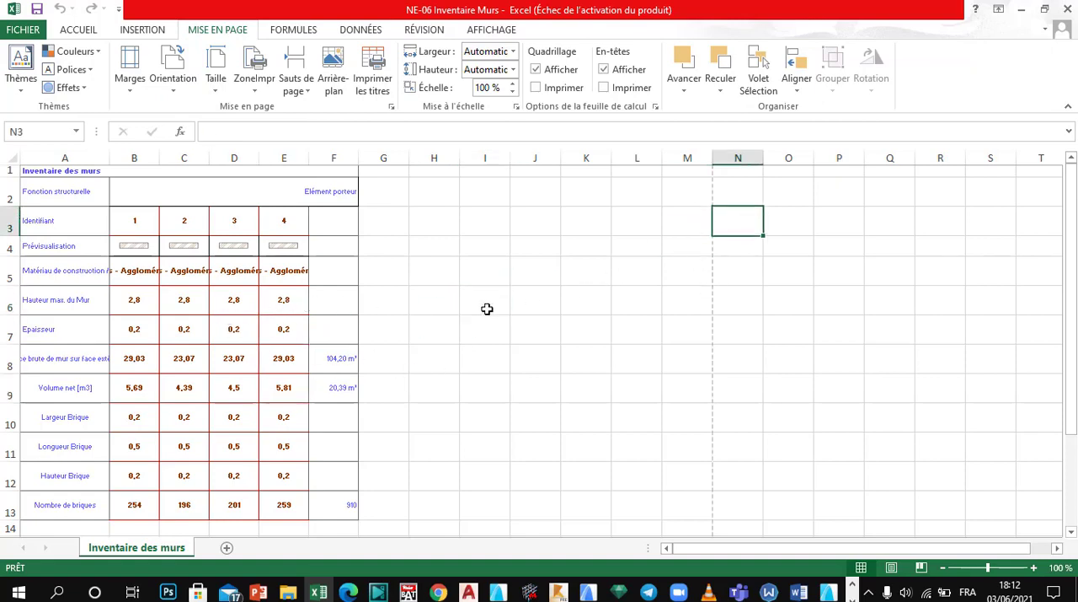
Step: Widen wall columns B to E to make room for the construction material names
{"action": "left_click", "coordinate": [288, 311]}
{"action": "left_click", "coordinate": [168, 308]}
{"action": "left_click", "coordinate": [131, 225]}
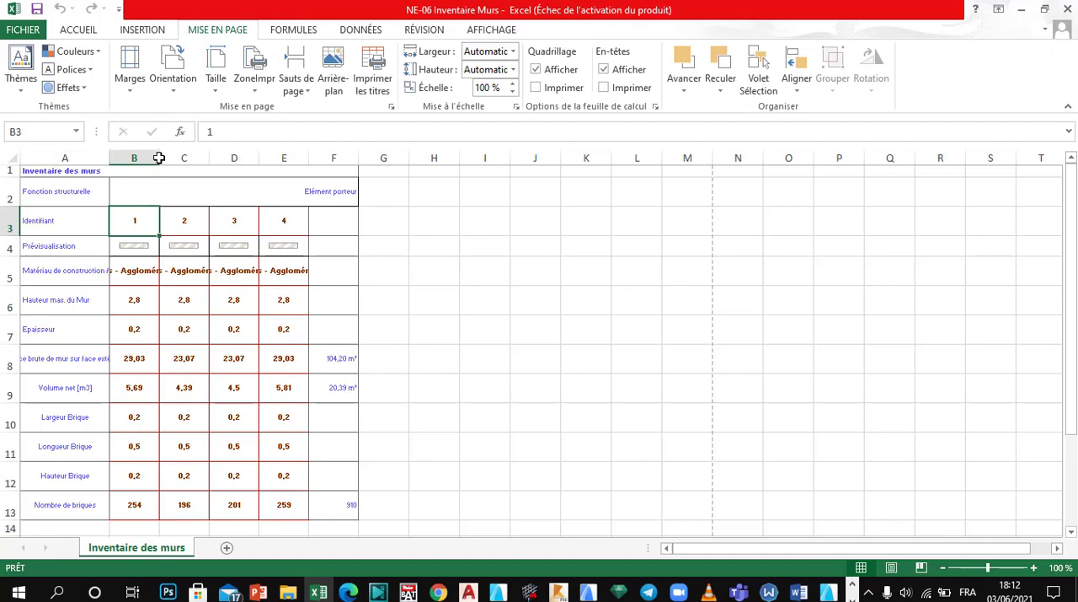
{"action": "left_click_drag", "start_coordinate": [159, 157], "coordinate": [485, 160]}
{"action": "left_click", "coordinate": [234, 295]}
{"action": "left_click", "coordinate": [306, 246]}
{"action": "left_click", "coordinate": [371, 299]}
{"action": "left_click", "coordinate": [308, 329]}
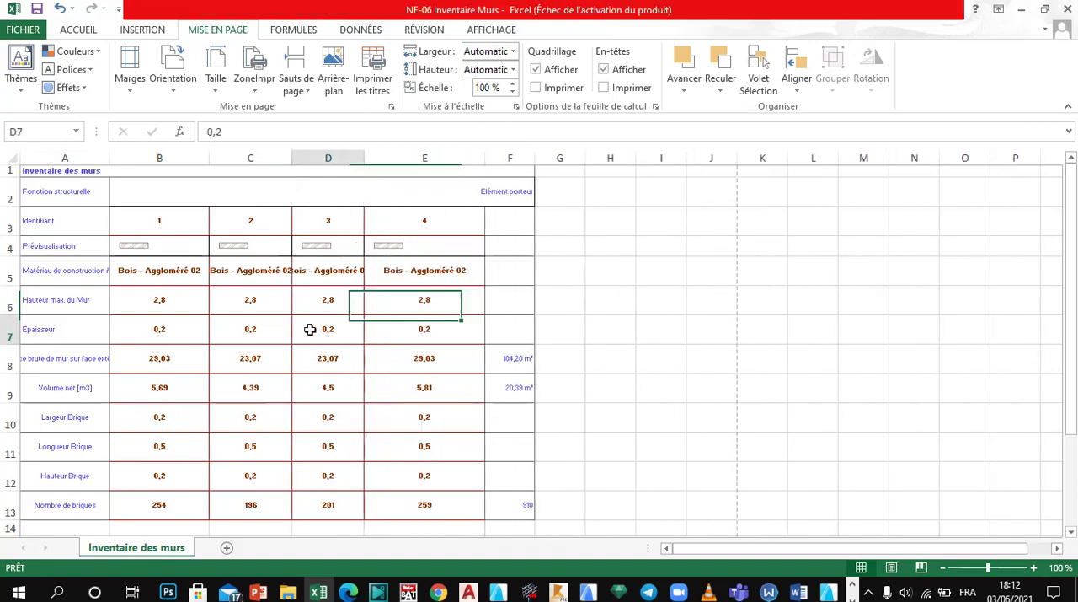
Step: Widen columns D, C and E further so their material names fit fully inside the cells
{"action": "left_click_drag", "start_coordinate": [364, 159], "coordinate": [402, 181]}
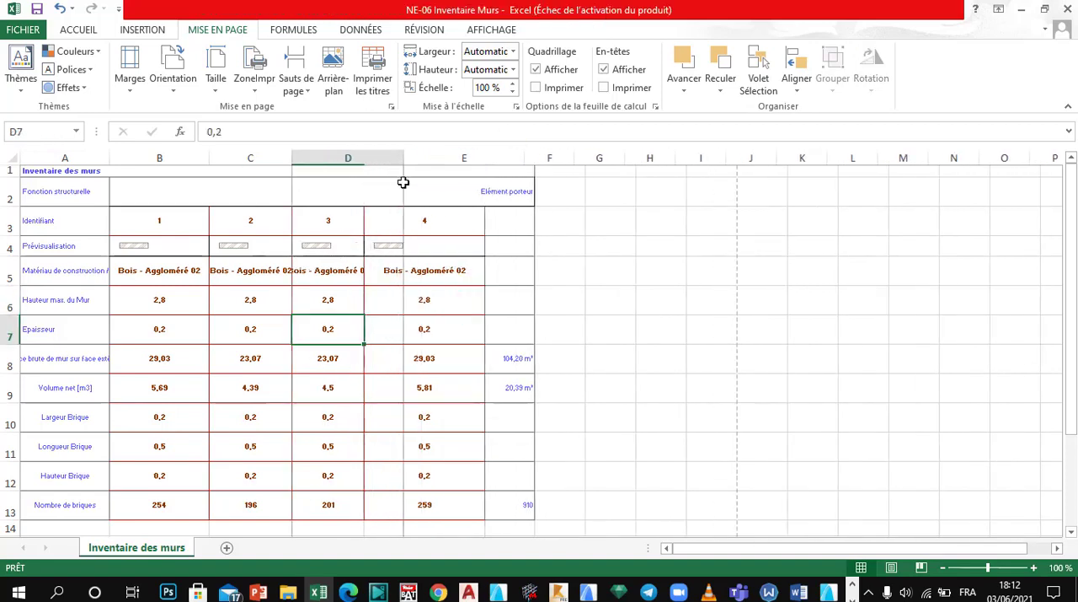
{"action": "left_click", "coordinate": [243, 276]}
{"action": "left_click_drag", "start_coordinate": [298, 153], "coordinate": [337, 158]}
{"action": "left_click", "coordinate": [547, 297]}
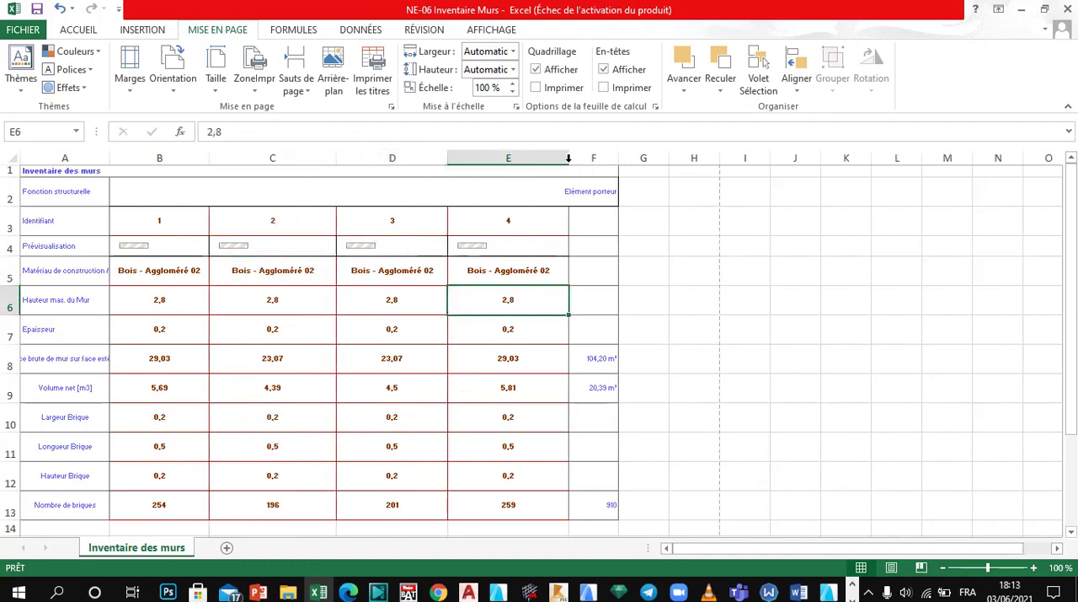
{"action": "left_click_drag", "start_coordinate": [568, 158], "coordinate": [606, 160]}
{"action": "left_click", "coordinate": [325, 342]}
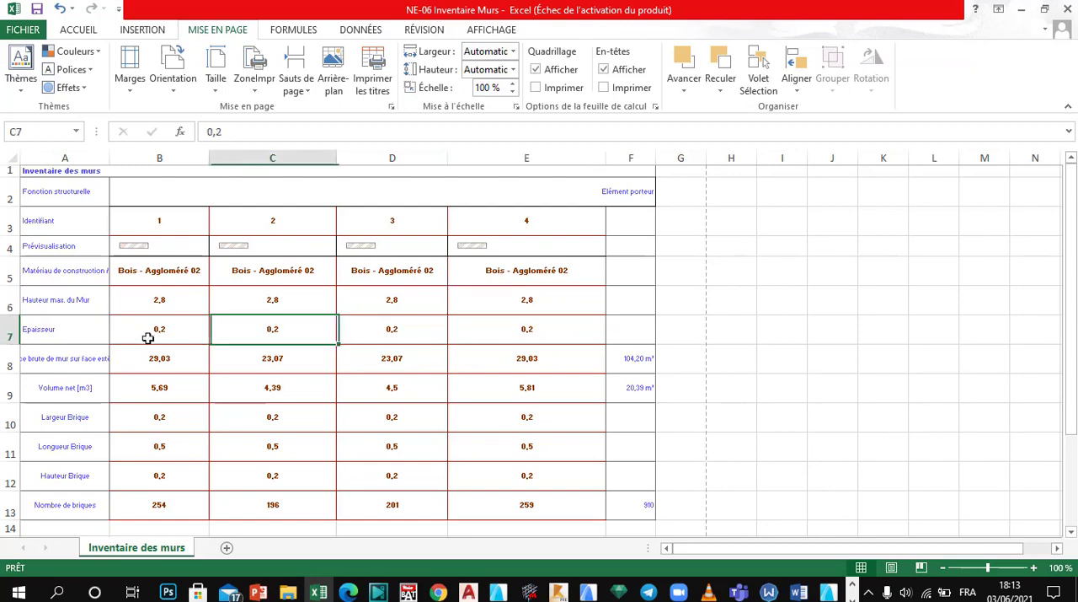
Step: Widen label column A slightly and column B further so the table fills the width up to the page break
{"action": "left_click", "coordinate": [145, 335]}
{"action": "left_click", "coordinate": [100, 212]}
{"action": "left_click_drag", "start_coordinate": [111, 157], "coordinate": [122, 158]}
{"action": "left_click", "coordinate": [291, 336]}
{"action": "left_click", "coordinate": [200, 278]}
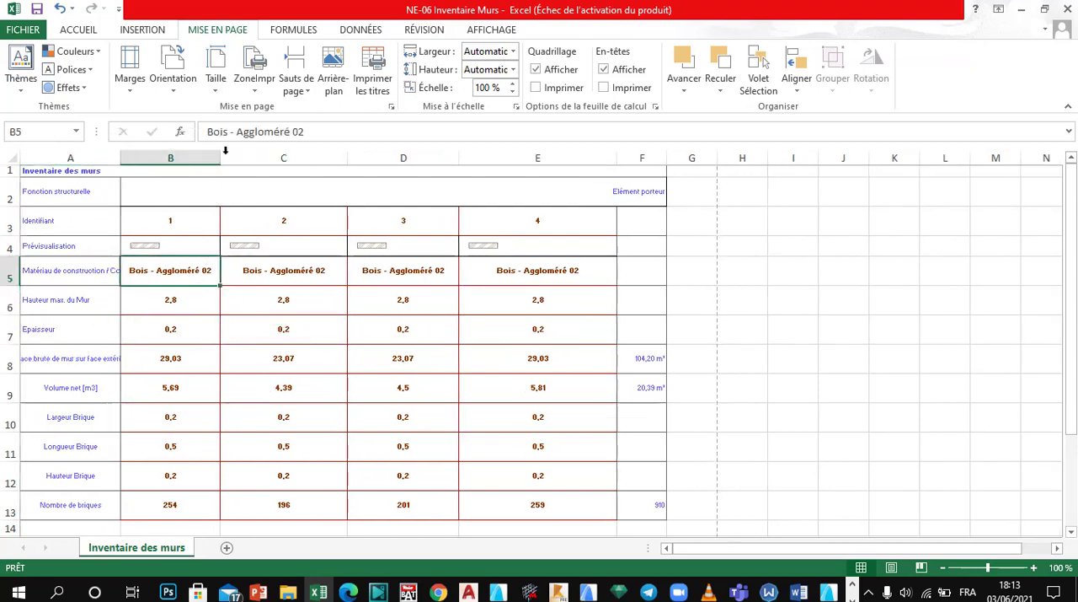
{"action": "left_click_drag", "start_coordinate": [221, 158], "coordinate": [253, 159]}
{"action": "left_click", "coordinate": [398, 379]}
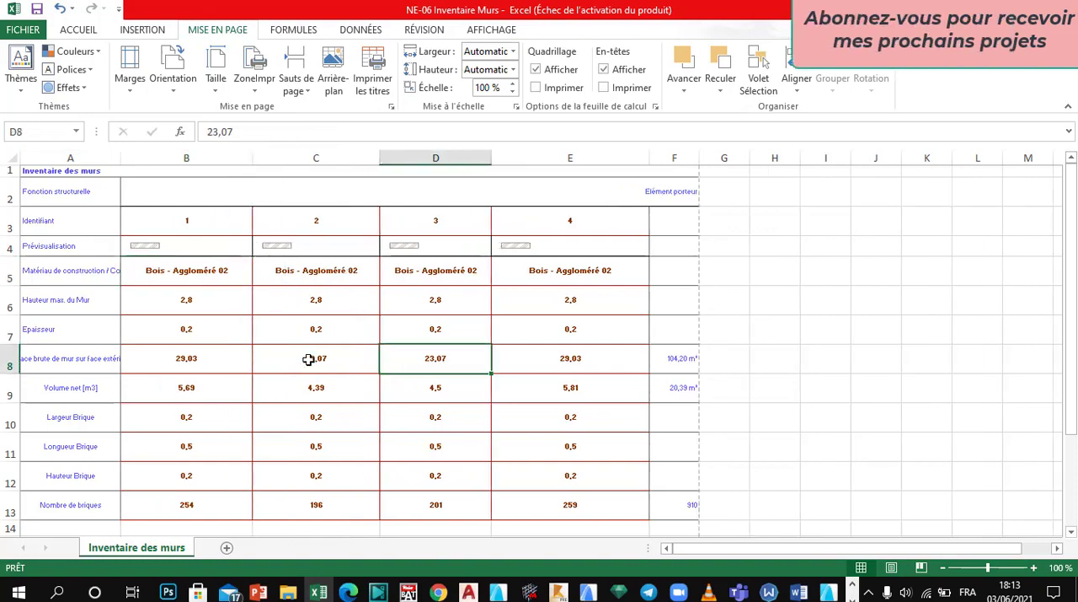
Step: Increase the heights of the Nombre de briques and Hauteur Brique rows
{"action": "scroll", "coordinate": [337, 366], "scroll_direction": "down", "scroll_amount": 8}
{"action": "scroll", "coordinate": [421, 328], "scroll_direction": "up", "scroll_amount": 6}
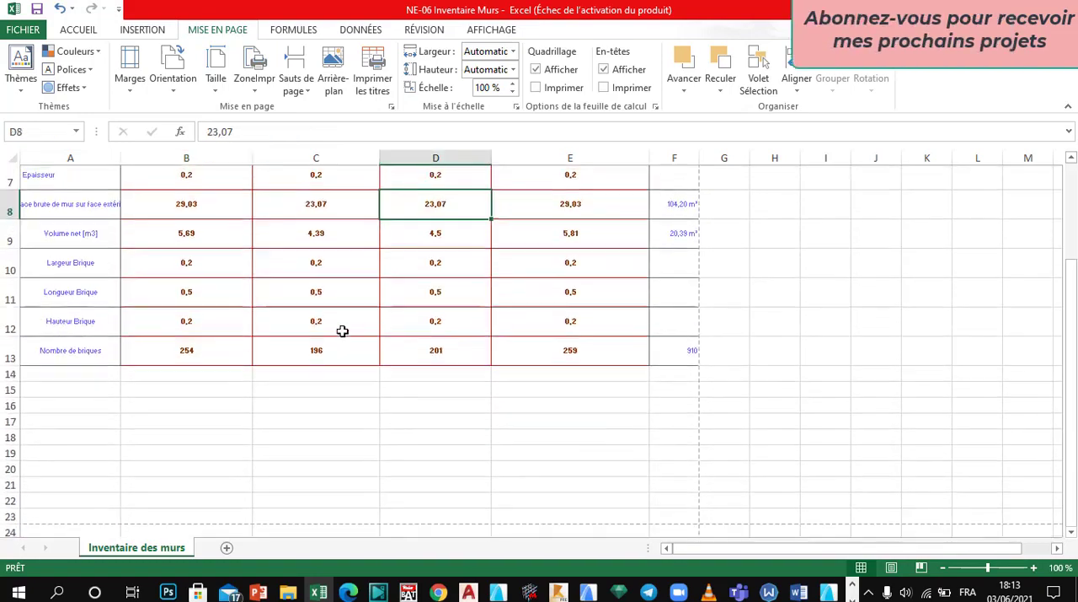
{"action": "left_click", "coordinate": [101, 356]}
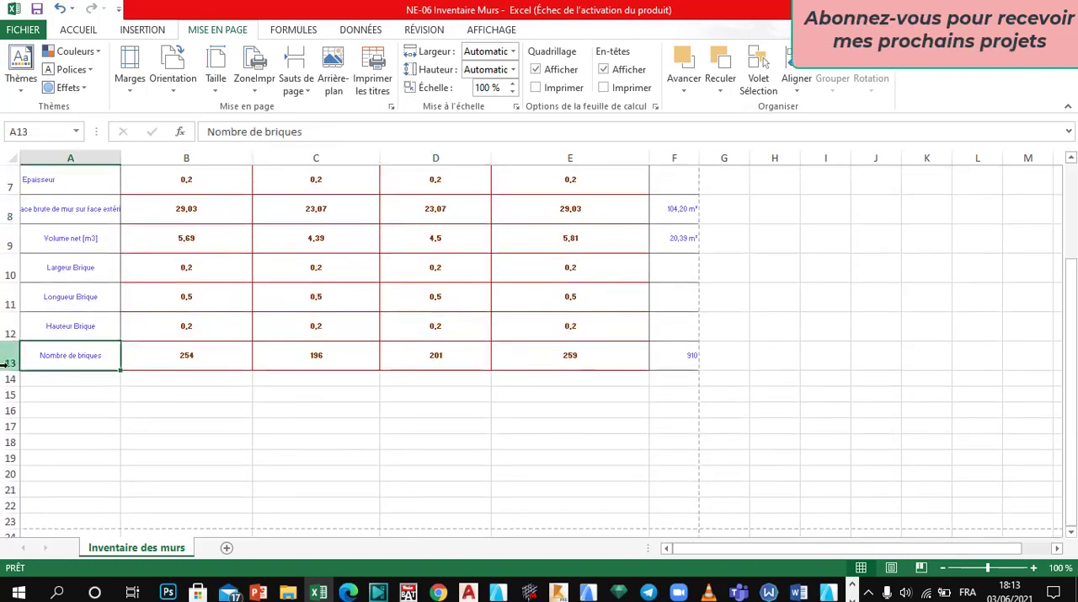
{"action": "left_click_drag", "start_coordinate": [5, 370], "coordinate": [5, 393]}
{"action": "key", "text": "Up"}
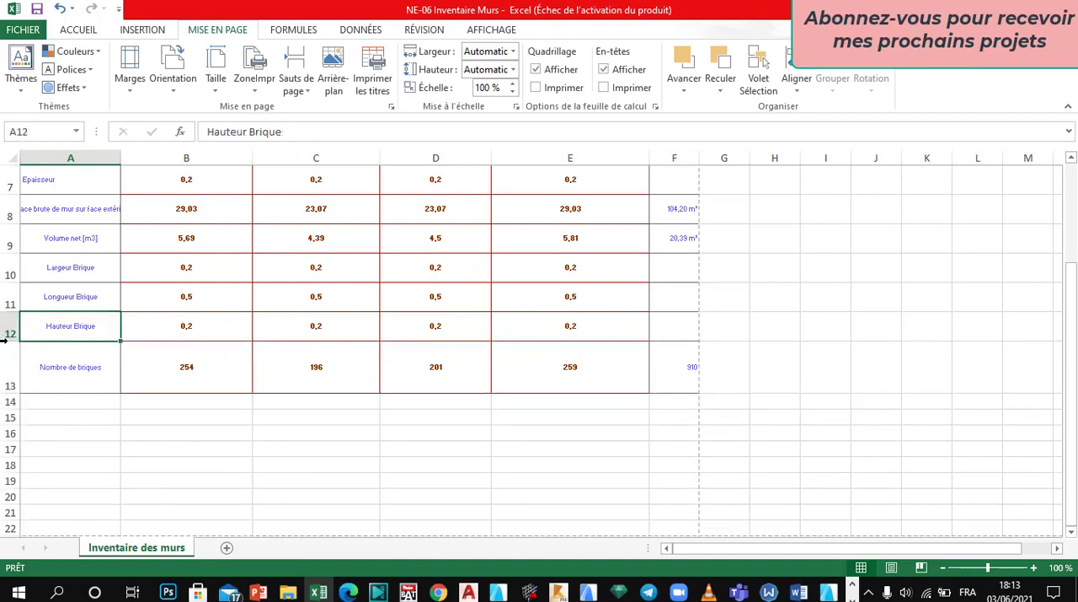
{"action": "left_click_drag", "start_coordinate": [4, 341], "coordinate": [4, 349]}
Step: Increase the heights of the Longueur Brique, Largeur Brique and Volume net rows
{"action": "key", "text": "Up"}
{"action": "mouse_move", "coordinate": [7, 305]}
{"action": "left_mouse_down"}
{"action": "mouse_move", "coordinate": [7, 325]}
{"action": "mouse_move", "coordinate": [10, 290]}
{"action": "mouse_move", "coordinate": [10, 300]}
{"action": "left_mouse_up"}
{"action": "left_click", "coordinate": [67, 293]}
{"action": "left_click", "coordinate": [48, 275]}
{"action": "key", "text": "Up"}
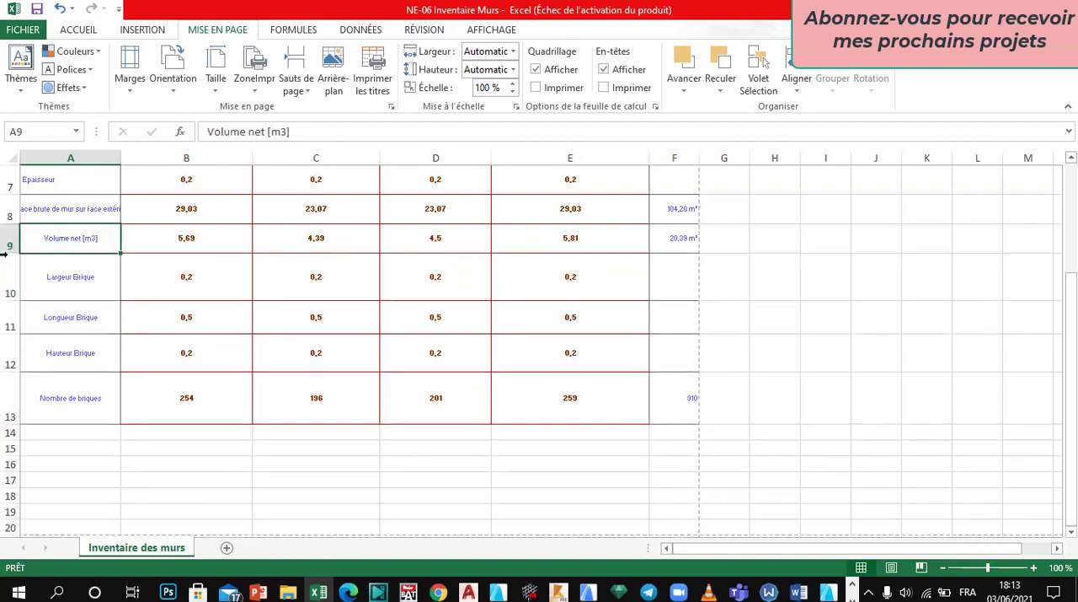
{"action": "left_click_drag", "start_coordinate": [4, 254], "coordinate": [5, 266]}
Step: Increase the heights of the exterior surface, Epaisseur and Hauteur max. du Mur rows
{"action": "scroll", "coordinate": [76, 269], "scroll_direction": "up", "scroll_amount": 2}
{"action": "left_click", "coordinate": [59, 329]}
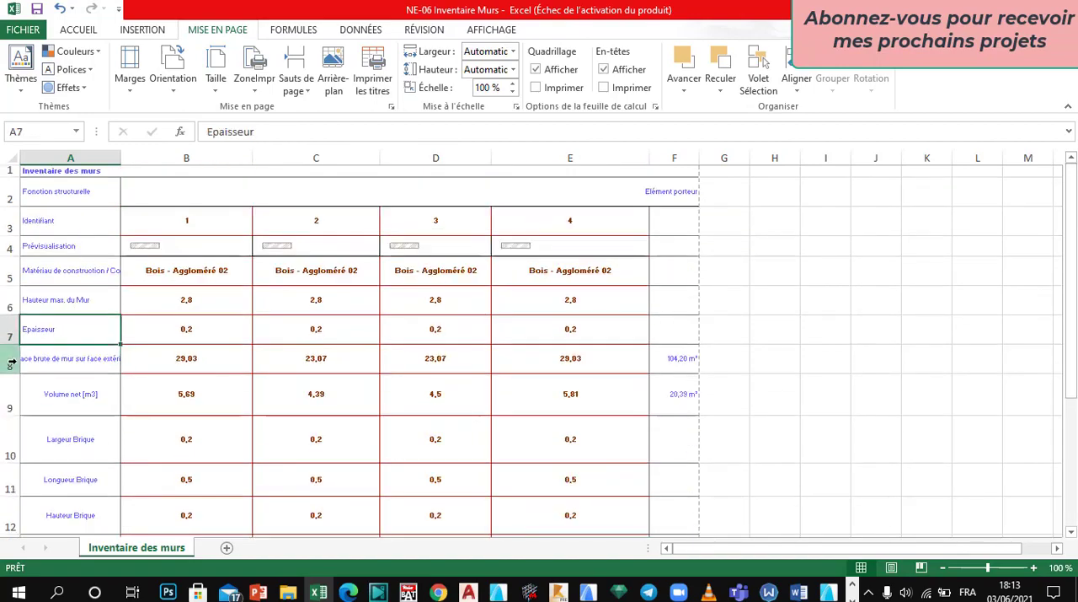
{"action": "left_click_drag", "start_coordinate": [6, 341], "coordinate": [9, 393]}
{"action": "left_click", "coordinate": [9, 364]}
{"action": "left_click", "coordinate": [10, 300]}
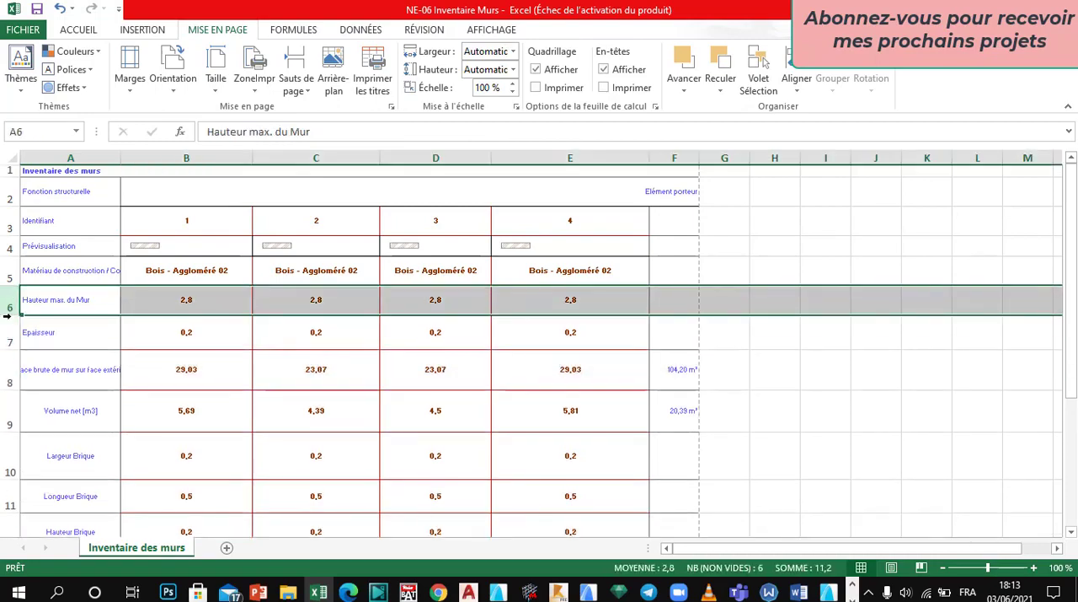
{"action": "left_click_drag", "start_coordinate": [10, 318], "coordinate": [17, 329]}
{"action": "left_click", "coordinate": [261, 337]}
Step: Increase the height of the Matériau de construction row to fill more of the page
{"action": "scroll", "coordinate": [255, 376], "scroll_direction": "down", "scroll_amount": 5}
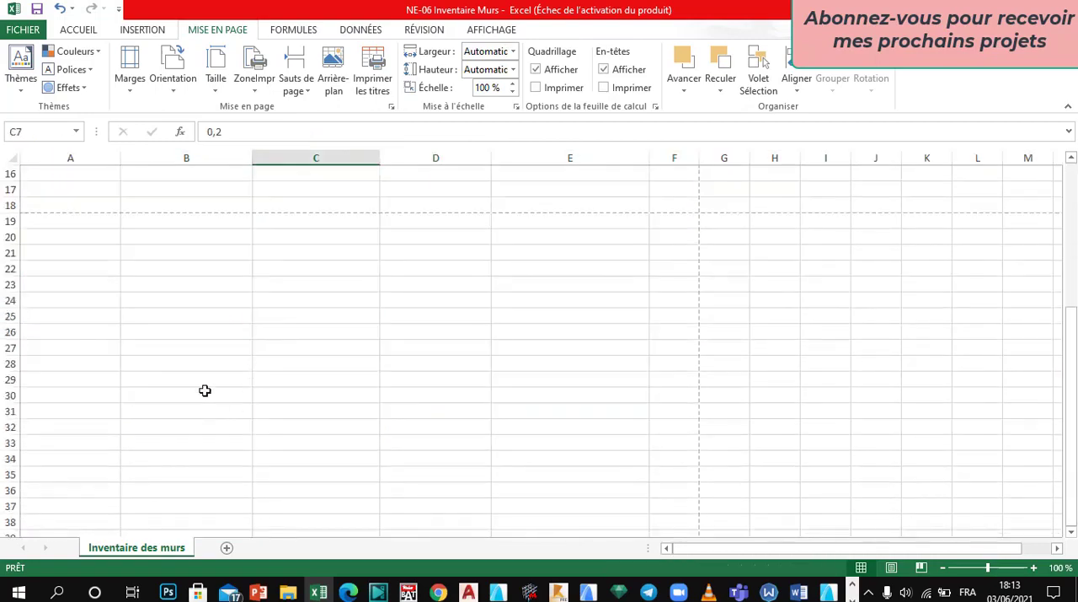
{"action": "scroll", "coordinate": [204, 388], "scroll_direction": "up", "scroll_amount": 1}
{"action": "scroll", "coordinate": [210, 290], "scroll_direction": "up", "scroll_amount": 5}
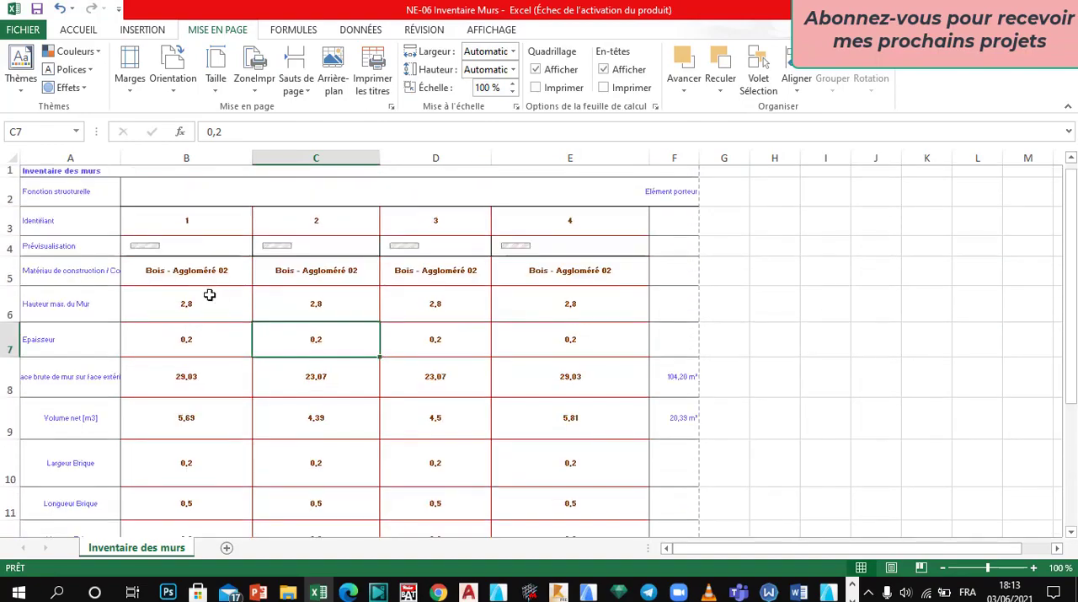
{"action": "left_click", "coordinate": [89, 301]}
{"action": "left_click", "coordinate": [49, 278]}
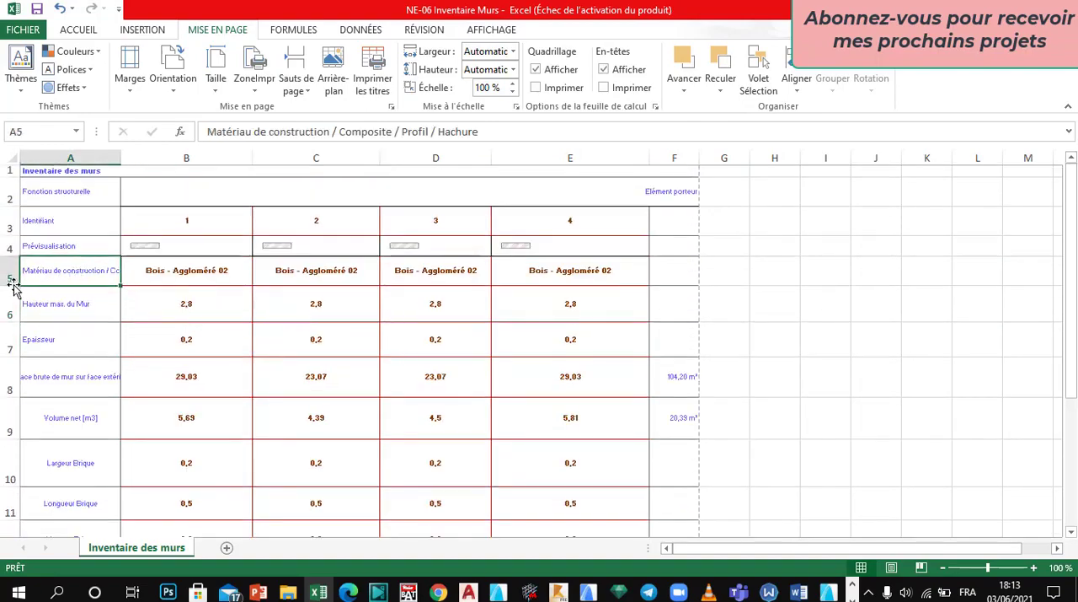
{"action": "left_click_drag", "start_coordinate": [14, 286], "coordinate": [15, 293]}
Step: Increase the heights of the Prévisualisation and Identifiant rows
{"action": "left_click", "coordinate": [42, 251]}
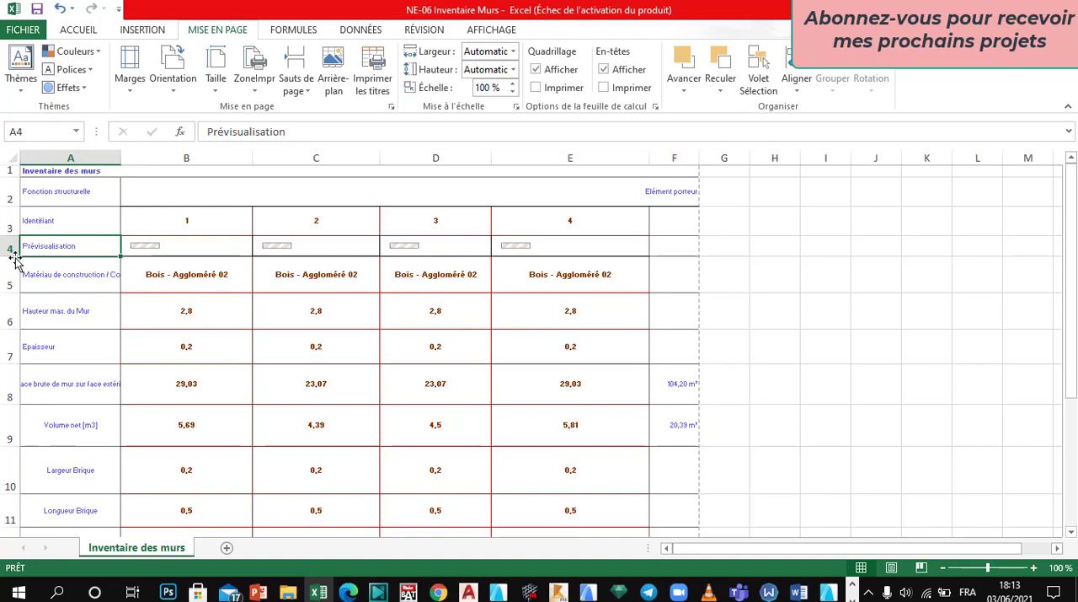
{"action": "mouse_move", "coordinate": [15, 256]}
{"action": "left_mouse_down"}
{"action": "mouse_move", "coordinate": [14, 267]}
{"action": "mouse_move", "coordinate": [7, 245]}
{"action": "left_mouse_up"}
{"action": "left_click", "coordinate": [42, 221]}
{"action": "scroll", "coordinate": [167, 276], "scroll_direction": "down", "scroll_amount": 6}
{"action": "scroll", "coordinate": [184, 286], "scroll_direction": "up", "scroll_amount": 2}
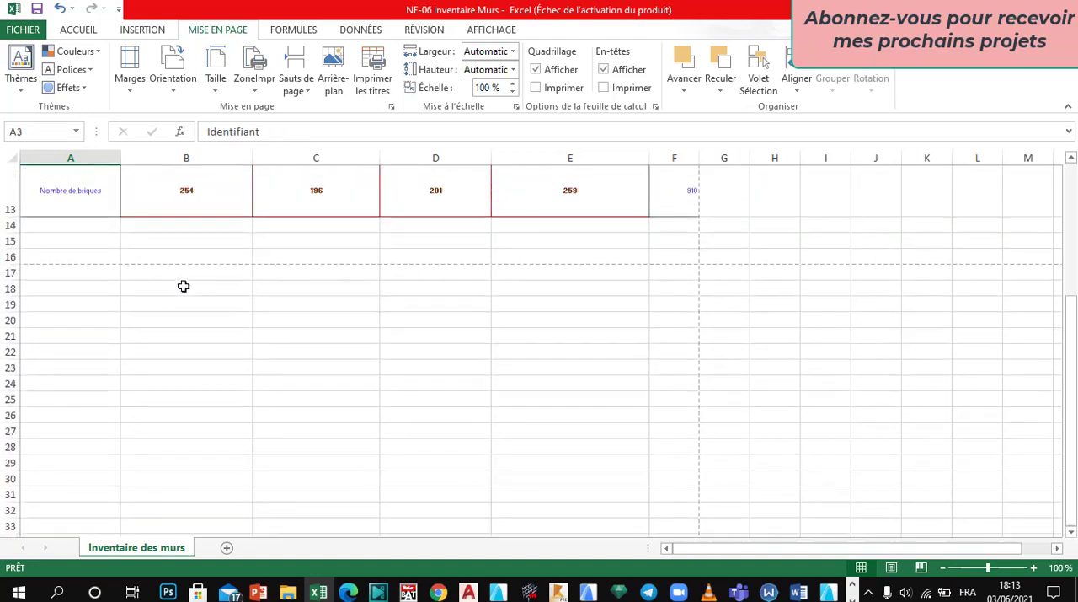
{"action": "scroll", "coordinate": [184, 287], "scroll_direction": "up", "scroll_amount": 4}
Step: Slightly increase the height of the Fonction structurelle row
{"action": "left_click", "coordinate": [25, 197]}
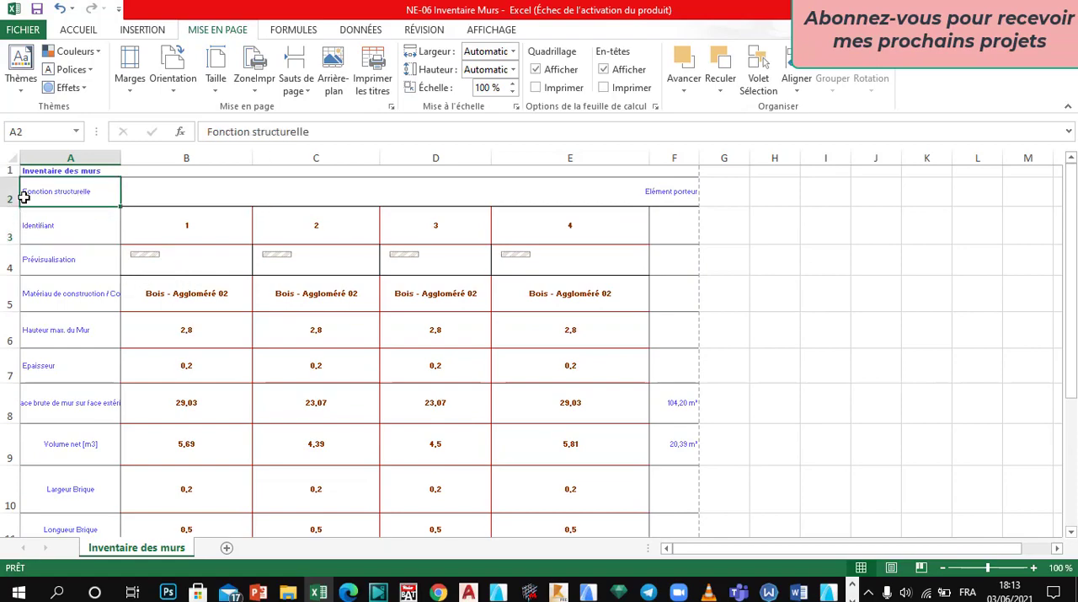
{"action": "left_click_drag", "start_coordinate": [11, 206], "coordinate": [11, 210]}
{"action": "left_click", "coordinate": [200, 293]}
{"action": "scroll", "coordinate": [212, 315], "scroll_direction": "down", "scroll_amount": 3}
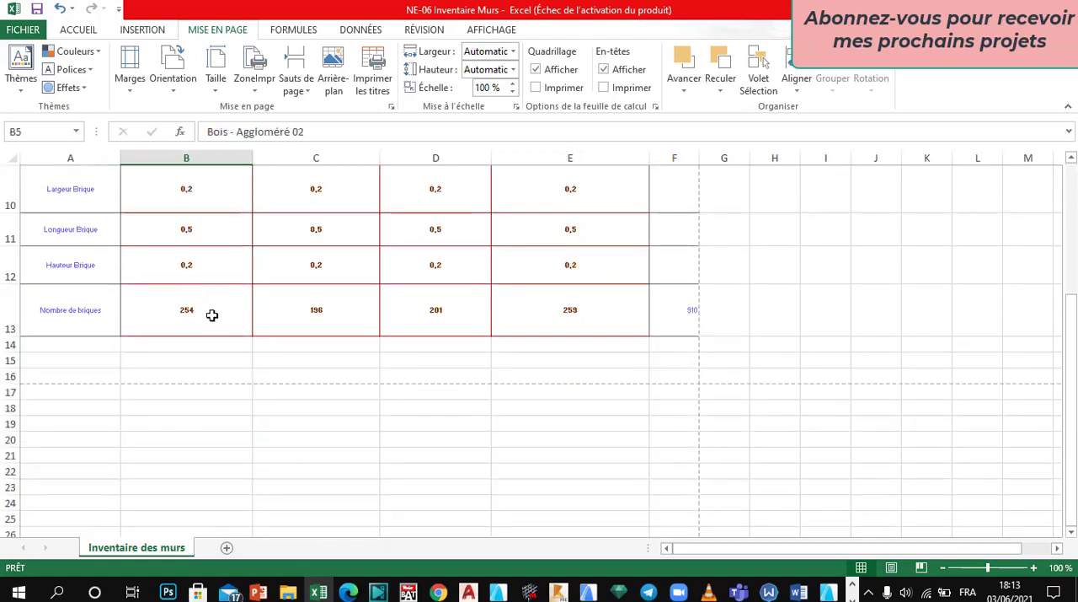
{"action": "scroll", "coordinate": [199, 337], "scroll_direction": "up", "scroll_amount": 3}
Step: Set the font size of the wall values from Hauteur max. du Mur down to Nombre de briques (B6:E13) to 10
{"action": "left_click_drag", "start_coordinate": [180, 319], "coordinate": [545, 477]}
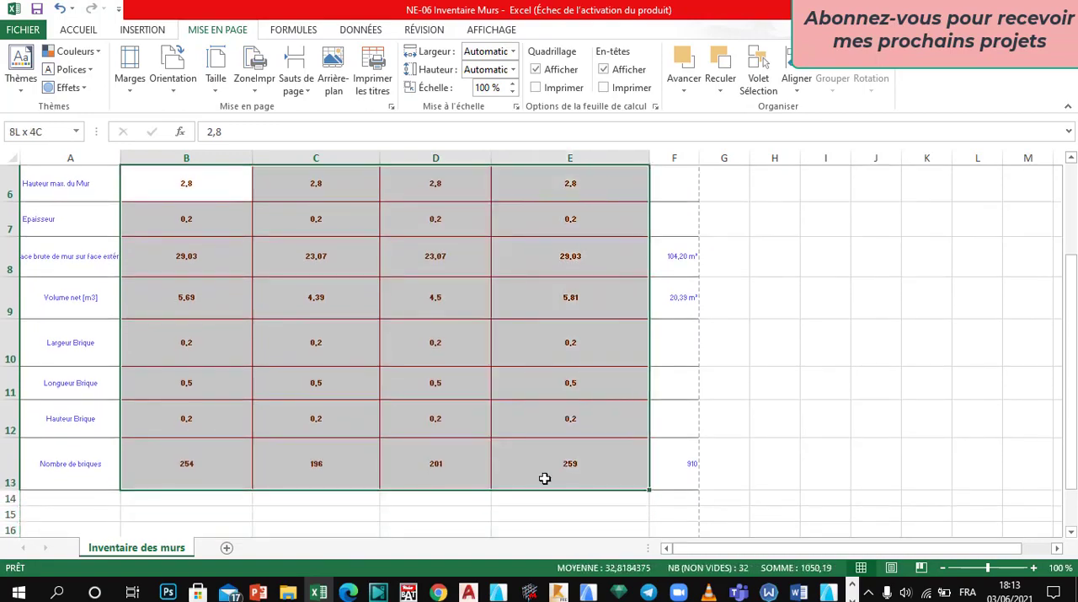
{"action": "left_click", "coordinate": [82, 32]}
{"action": "left_click", "coordinate": [194, 58]}
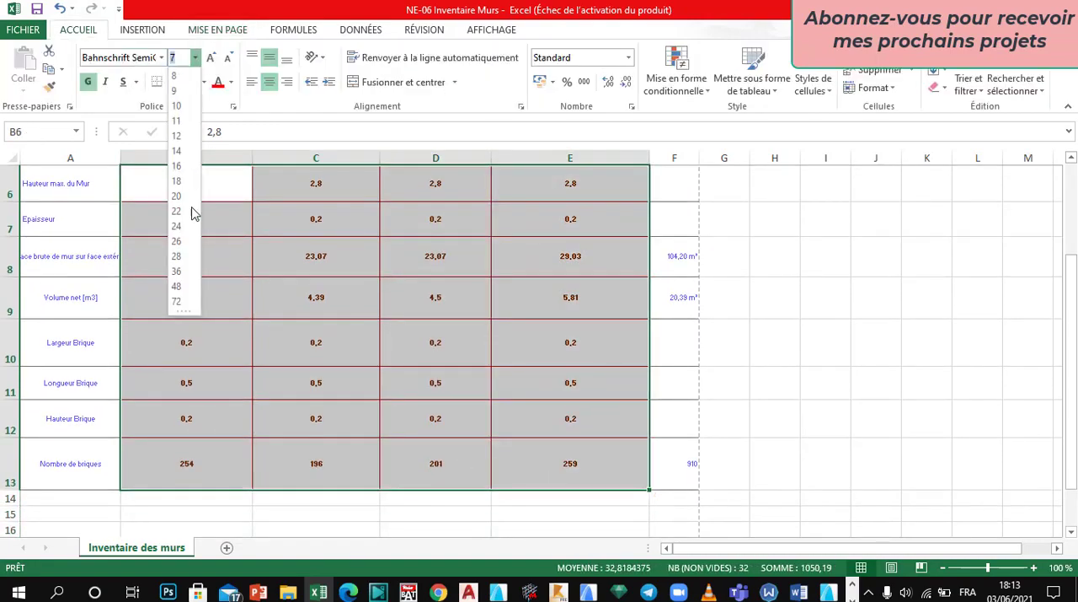
{"action": "left_click", "coordinate": [177, 106]}
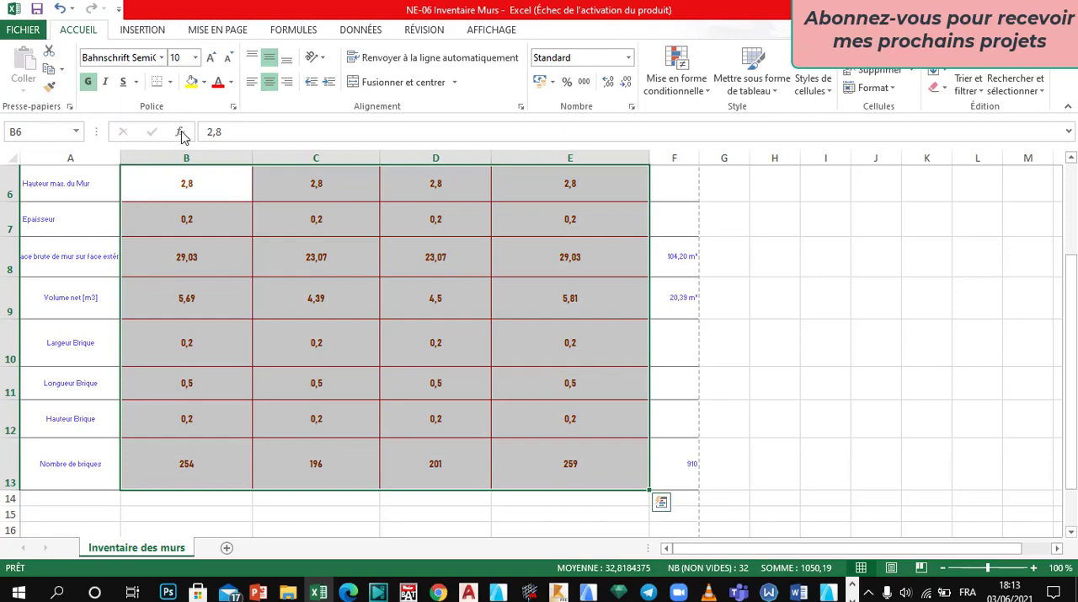
{"action": "left_click", "coordinate": [286, 316]}
Step: Set the font size of the totals in column F, from the Identifiant row to the Nombre de briques row, to 10
{"action": "scroll", "coordinate": [380, 365], "scroll_direction": "up", "scroll_amount": 2}
{"action": "left_click_drag", "start_coordinate": [680, 218], "coordinate": [683, 464]}
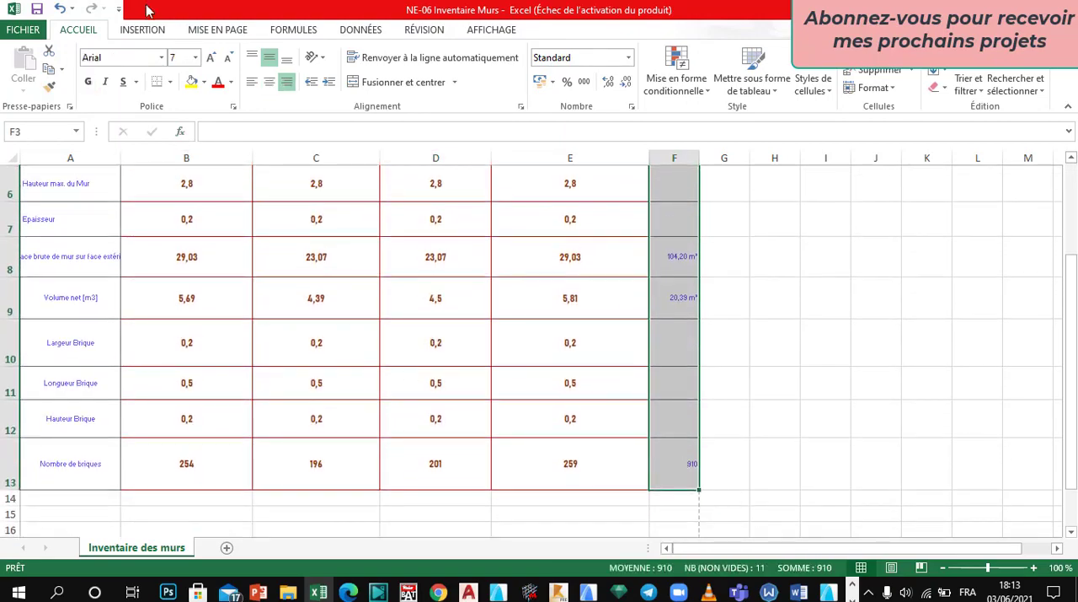
{"action": "left_click", "coordinate": [196, 58]}
{"action": "left_click", "coordinate": [177, 195]}
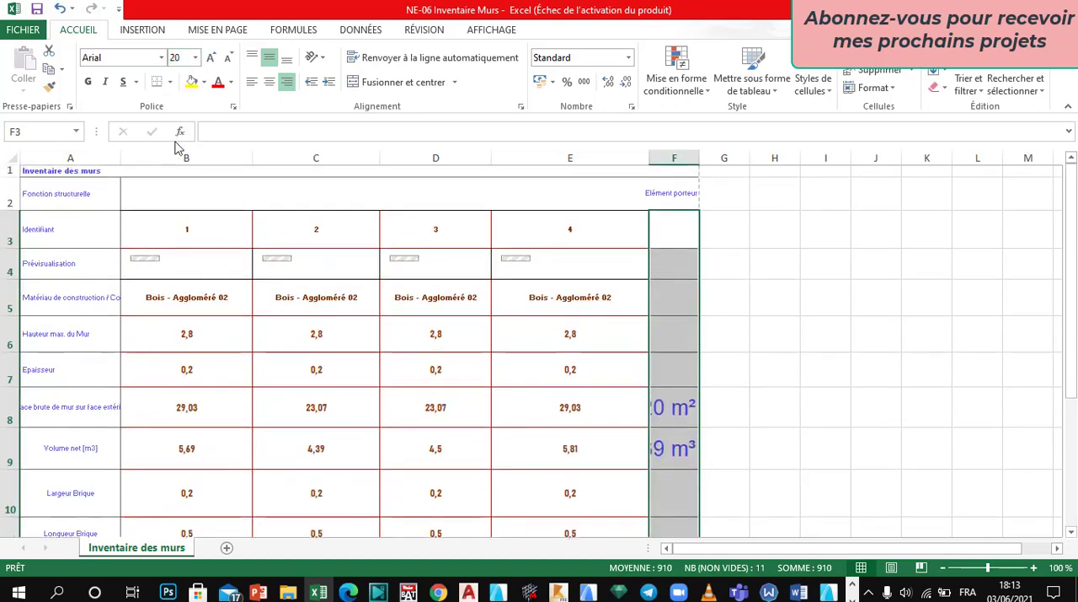
{"action": "left_click", "coordinate": [196, 59]}
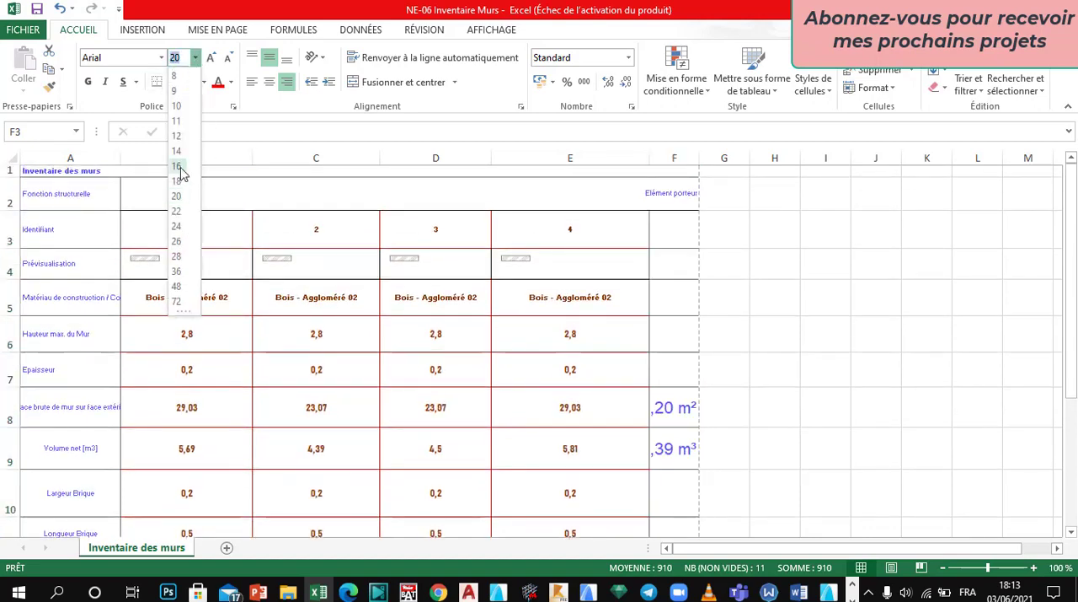
{"action": "left_click", "coordinate": [181, 170]}
{"action": "left_click", "coordinate": [195, 58]}
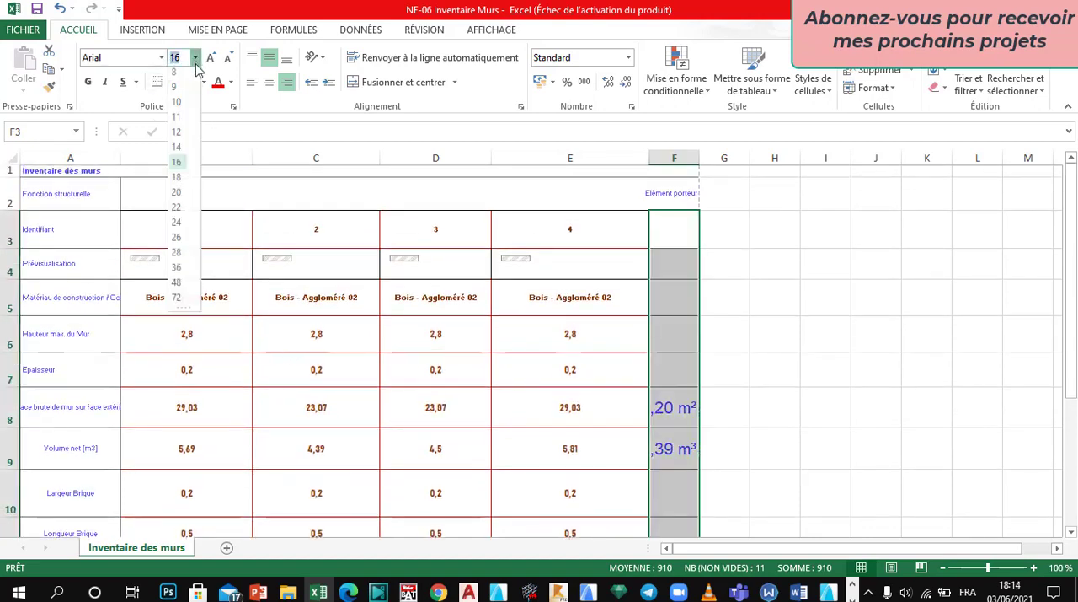
{"action": "left_click", "coordinate": [179, 110]}
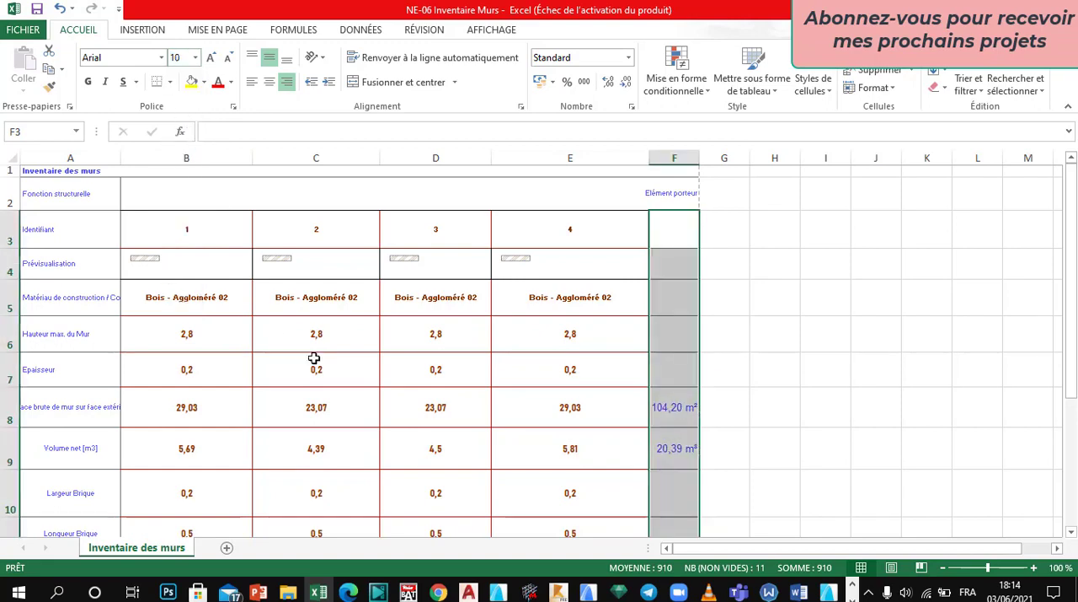
{"action": "left_click", "coordinate": [313, 360]}
{"action": "left_click", "coordinate": [568, 310]}
{"action": "left_click", "coordinate": [316, 337]}
{"action": "left_click", "coordinate": [65, 254]}
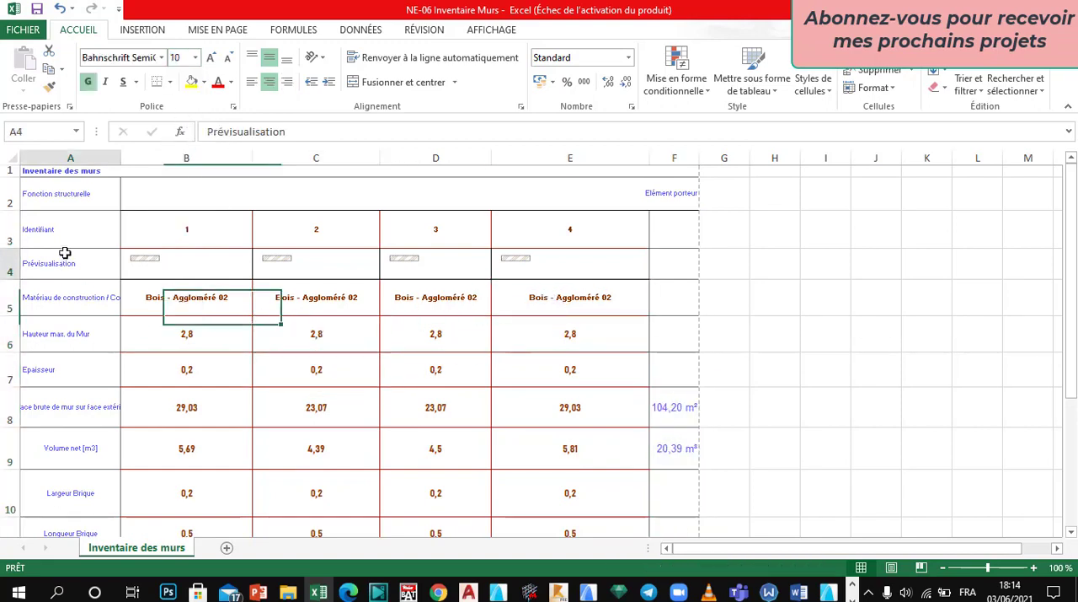
{"action": "left_click_drag", "start_coordinate": [95, 321], "coordinate": [95, 287]}
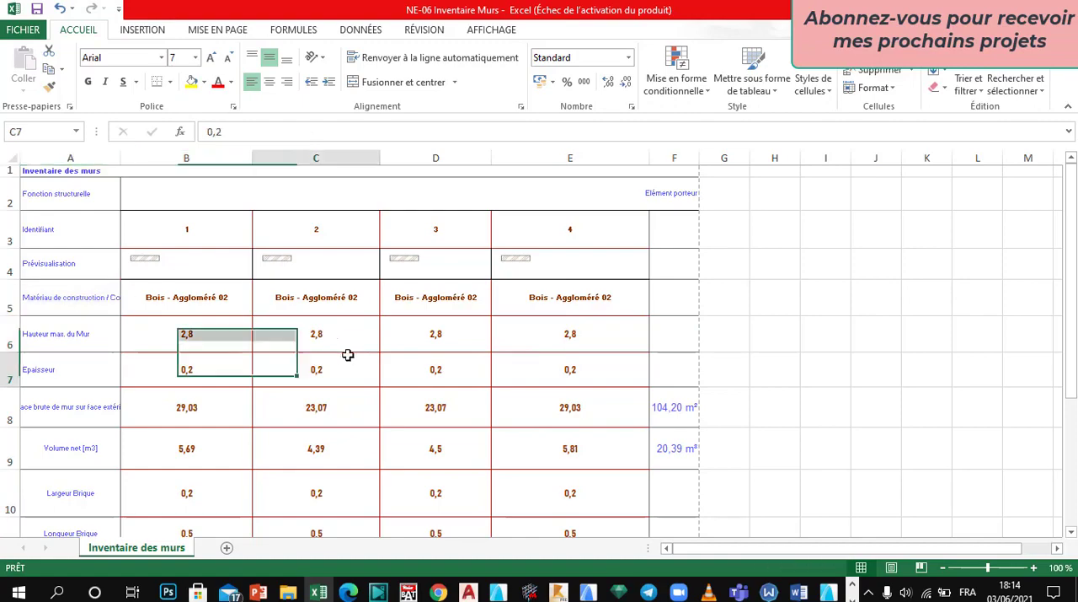
{"action": "left_click", "coordinate": [349, 354]}
{"action": "scroll", "coordinate": [346, 345], "scroll_direction": "down", "scroll_amount": 3}
{"action": "scroll", "coordinate": [346, 339], "scroll_direction": "up", "scroll_amount": 3}
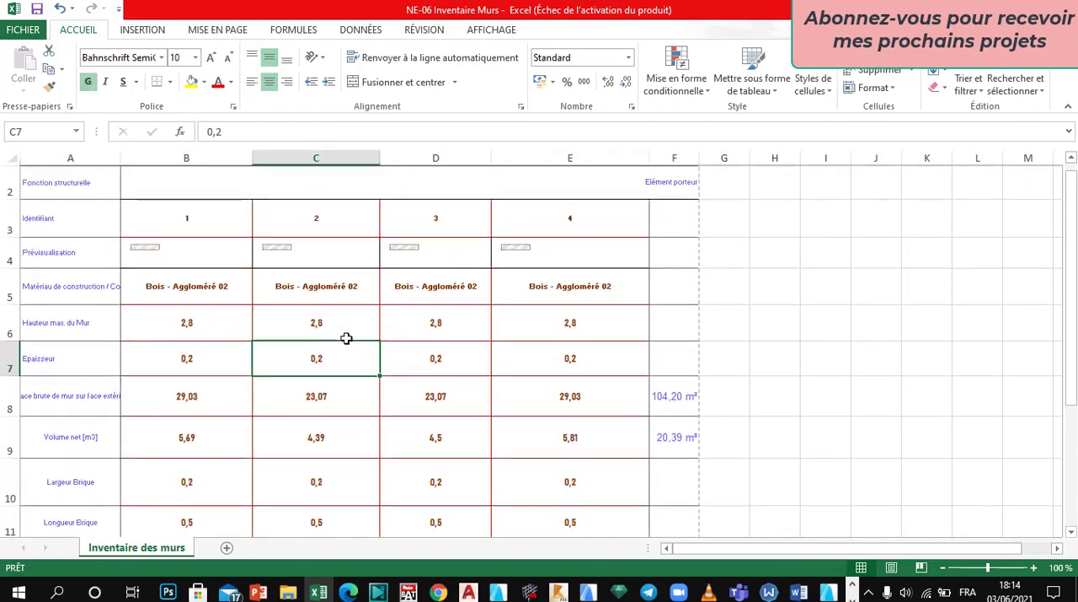
Step: Save the sheet to the Bureau folder as a PDF named NE-06 Inventaire Murs, opening the file after publication
{"action": "left_click", "coordinate": [23, 30]}
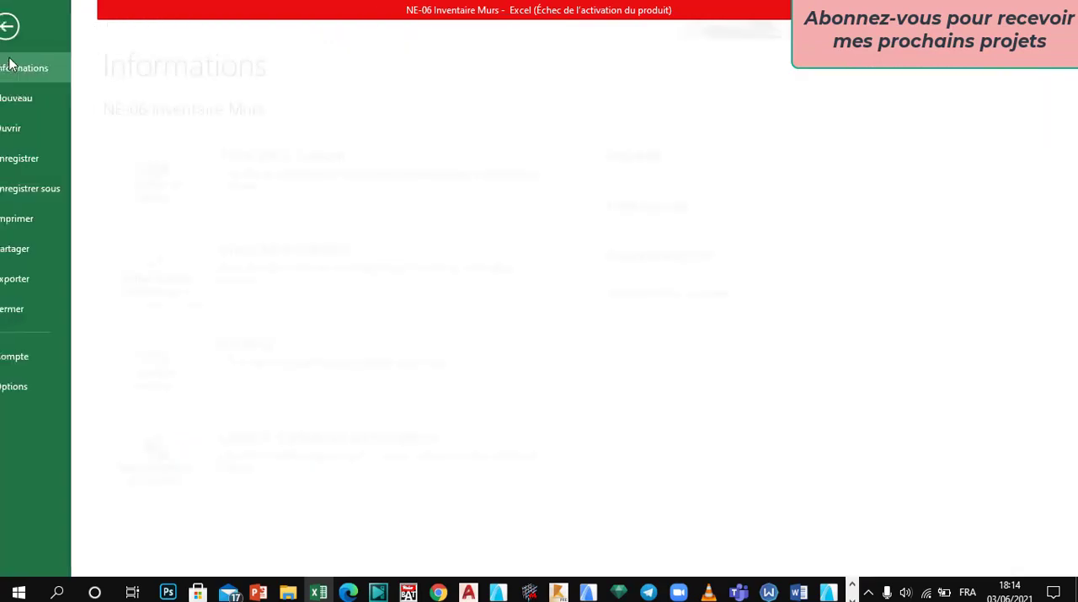
{"action": "left_click", "coordinate": [53, 187]}
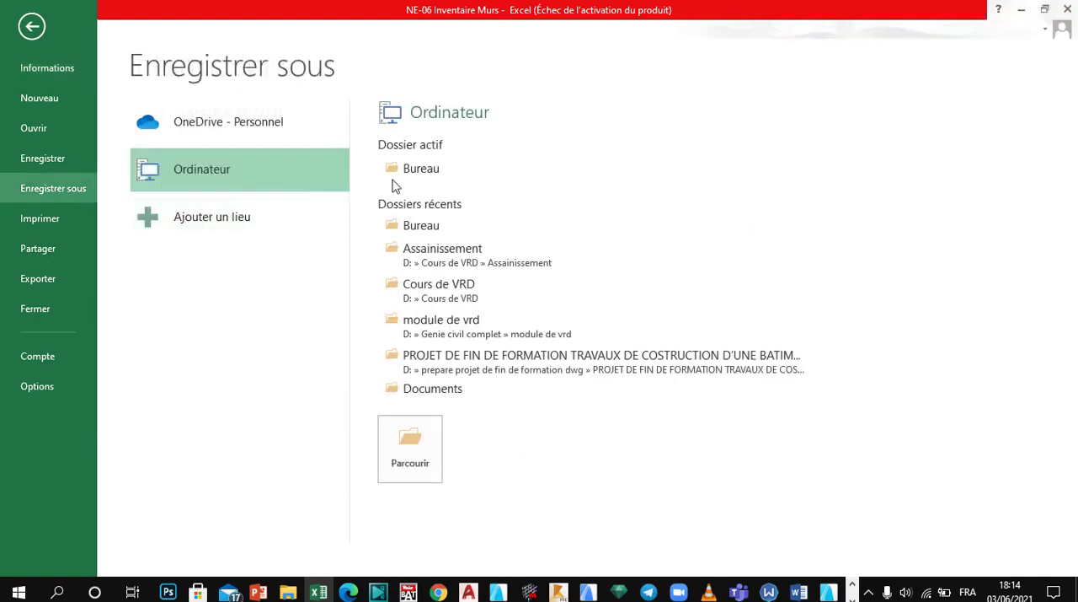
{"action": "left_click", "coordinate": [505, 303]}
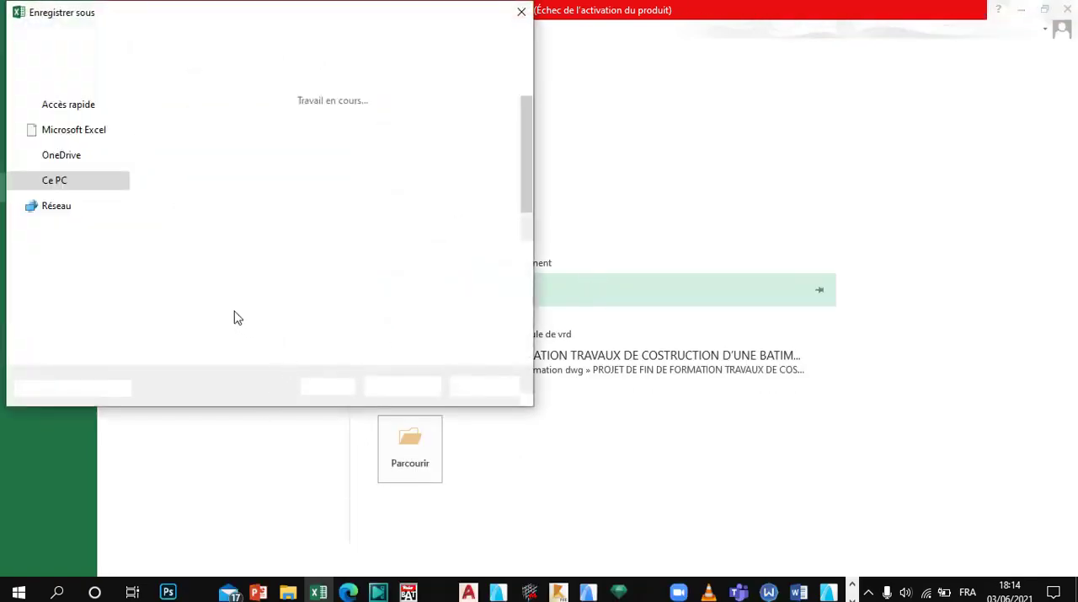
{"action": "left_click", "coordinate": [215, 291]}
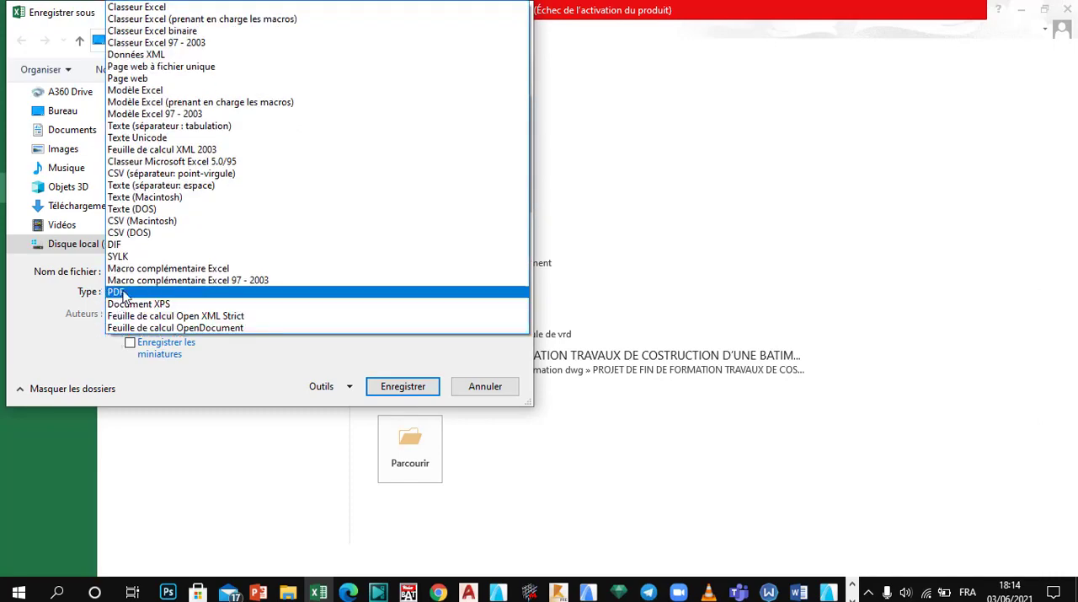
{"action": "left_click", "coordinate": [118, 291]}
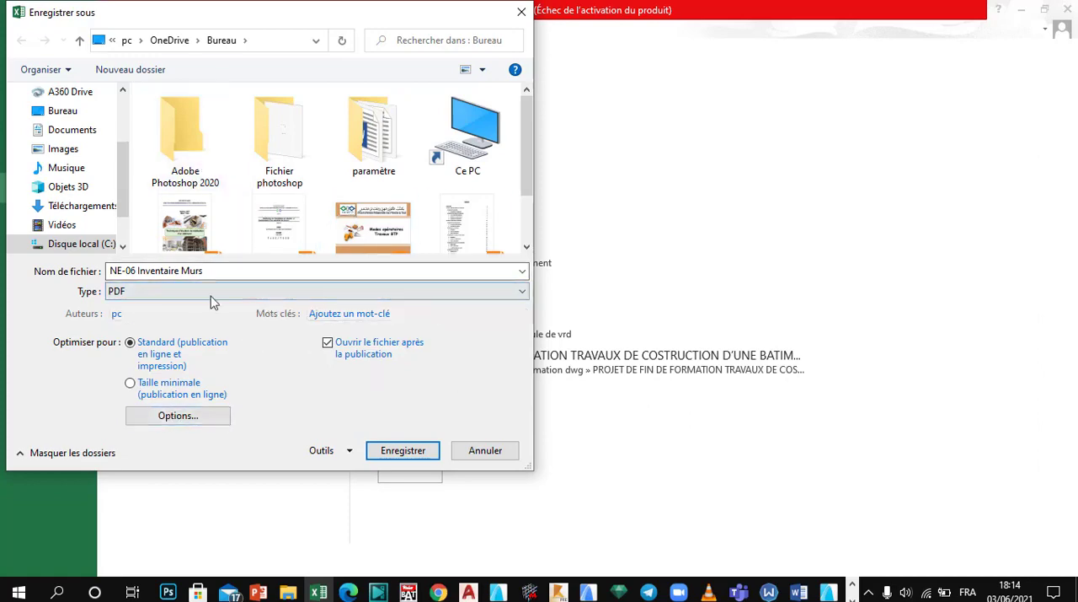
{"action": "left_click", "coordinate": [401, 453]}
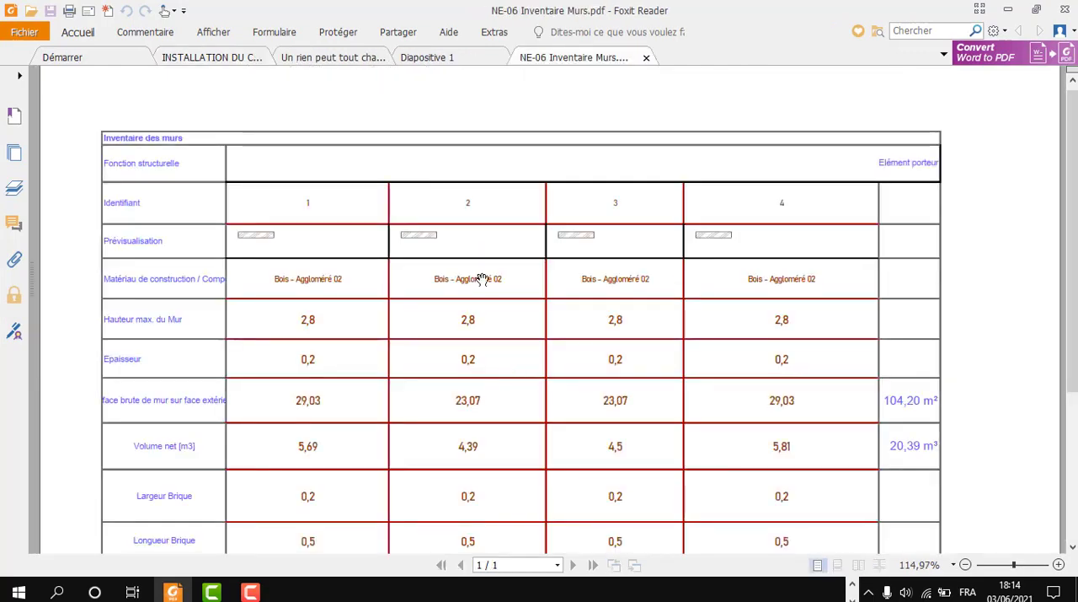
Step: Look over the exported wall schedule PDF from its title down to the Nombre de briques row
{"action": "scroll", "coordinate": [482, 246], "scroll_direction": "down", "scroll_amount": 3}
{"action": "scroll", "coordinate": [484, 253], "scroll_direction": "up", "scroll_amount": 3}
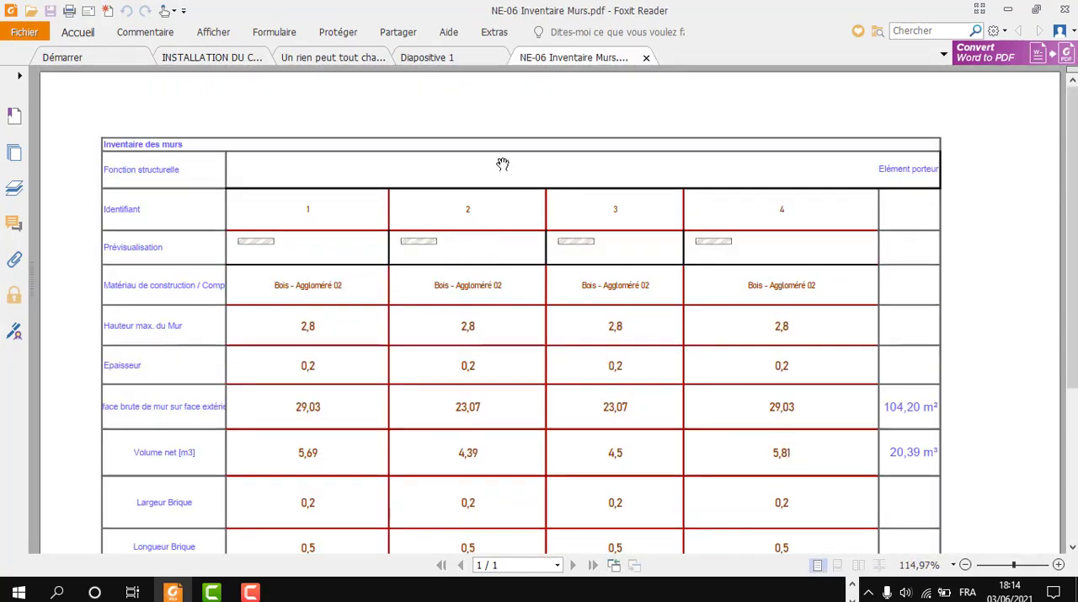
{"action": "scroll", "coordinate": [506, 162], "scroll_direction": "down", "scroll_amount": 3}
{"action": "scroll", "coordinate": [522, 278], "scroll_direction": "up", "scroll_amount": 3}
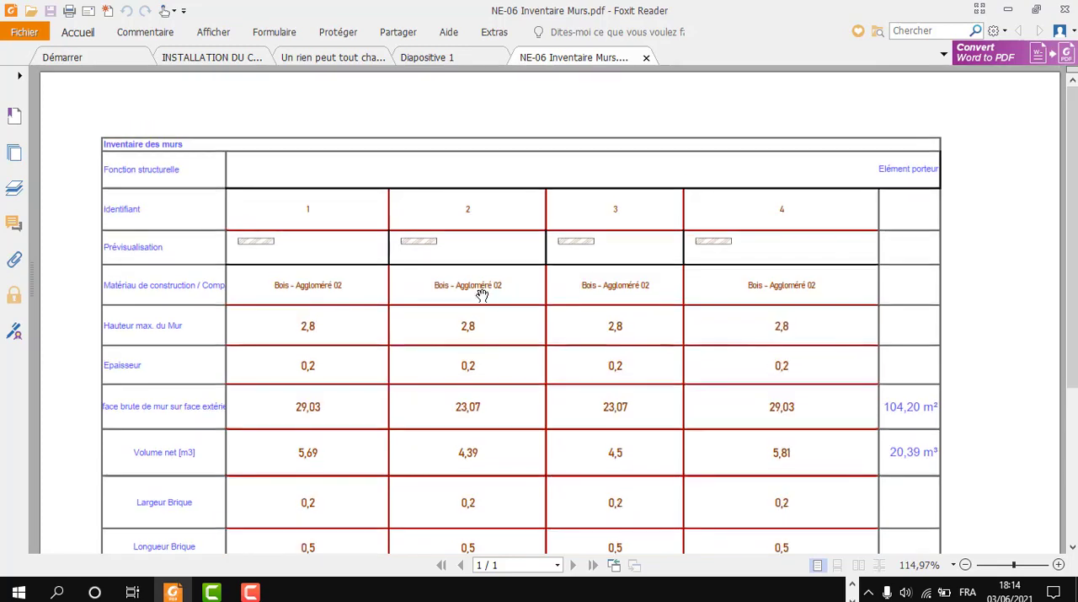
{"action": "scroll", "coordinate": [525, 272], "scroll_direction": "down", "scroll_amount": 3}
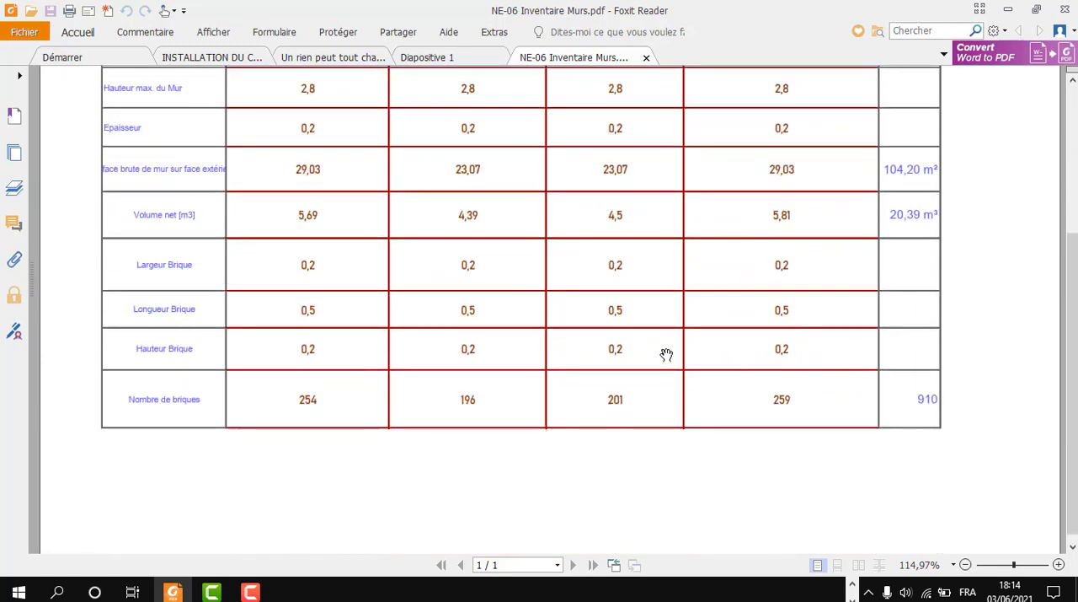
{"action": "scroll", "coordinate": [482, 318], "scroll_direction": "up", "scroll_amount": 2}
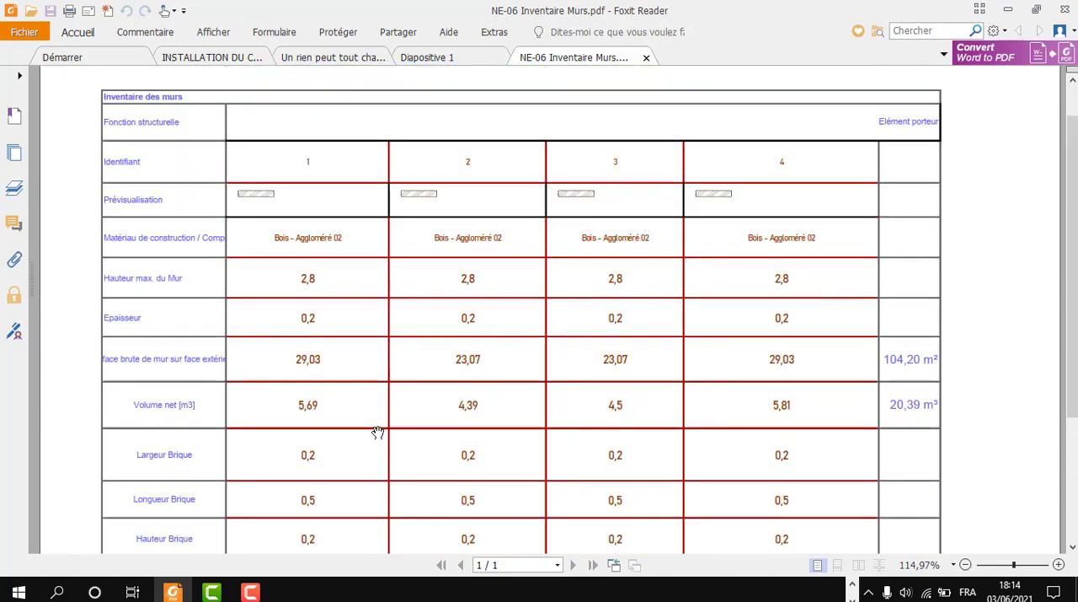
Step: Switch to ArchiCAD and return to the NE-06 Inventaire Murs schedule
{"action": "left_click", "coordinate": [853, 583]}
{"action": "left_click", "coordinate": [829, 593]}
{"action": "scroll", "coordinate": [505, 354], "scroll_direction": "down", "scroll_amount": 3}
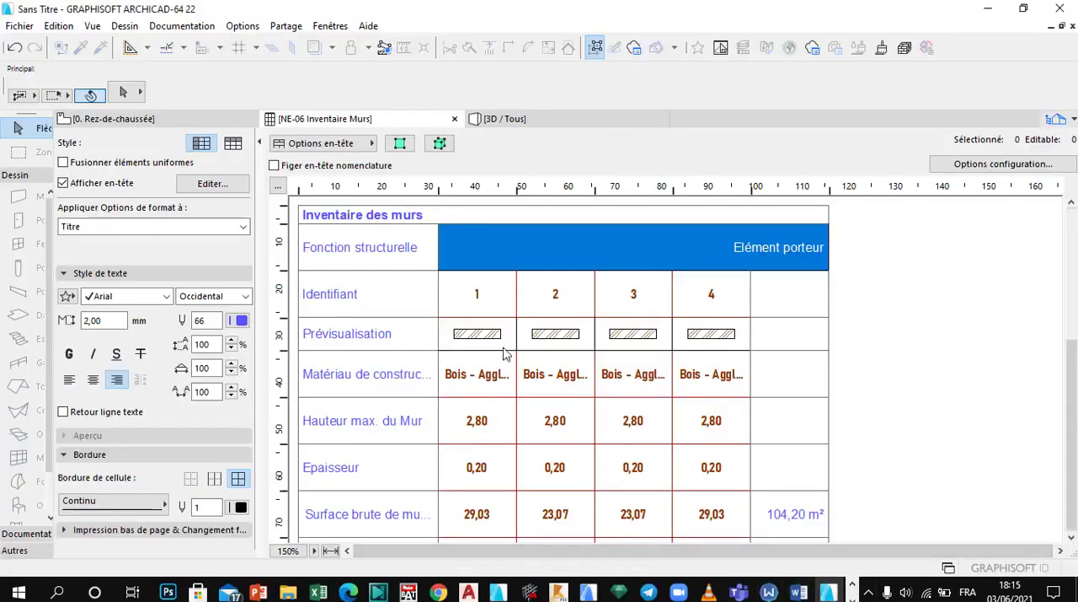
{"action": "scroll", "coordinate": [633, 368], "scroll_direction": "up", "scroll_amount": 3}
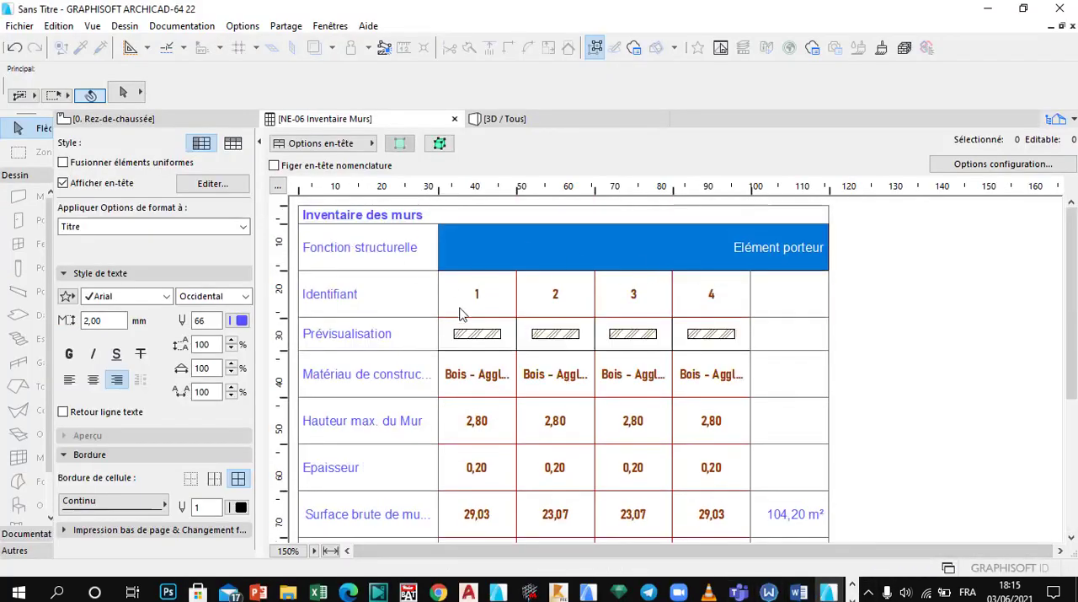
{"action": "left_click", "coordinate": [350, 294]}
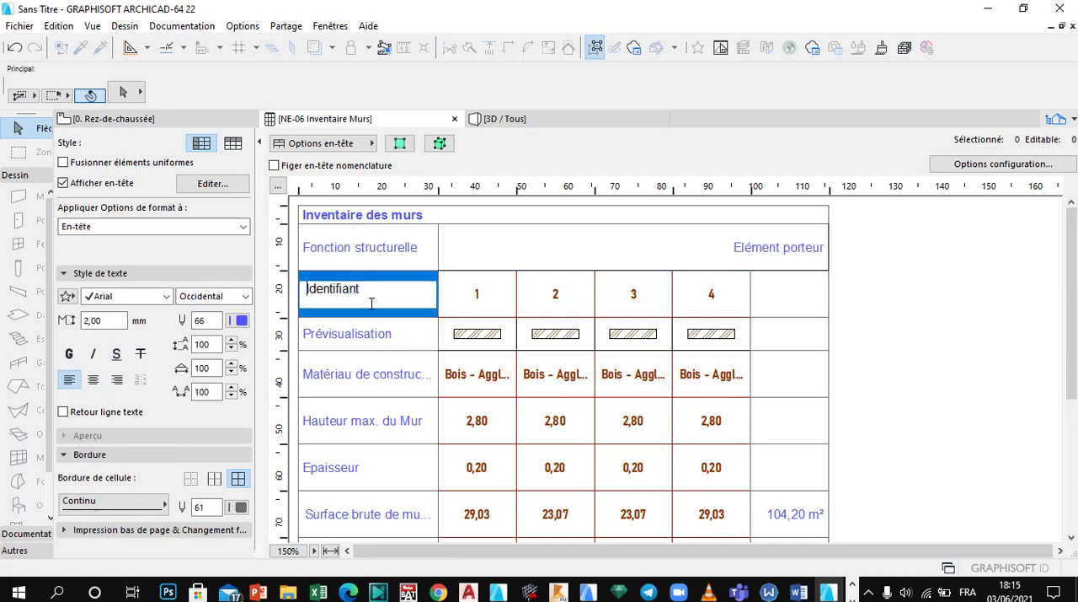
{"action": "left_click", "coordinate": [390, 360]}
Step: Change wall 1's construction material to a GENERIQUE material and select wall 3's material cell
{"action": "left_click", "coordinate": [485, 339]}
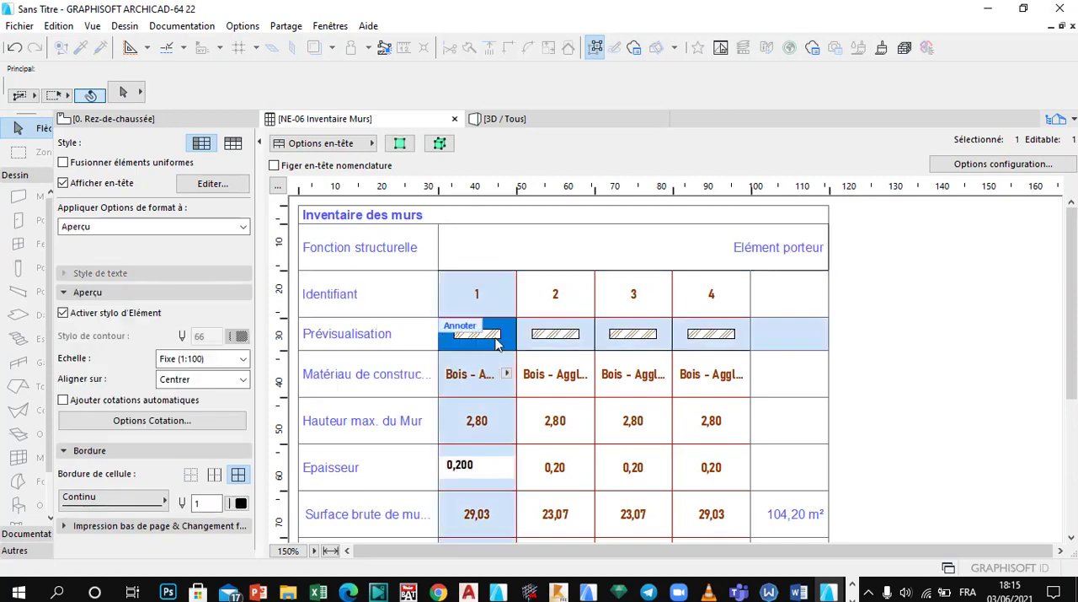
{"action": "left_click", "coordinate": [506, 373]}
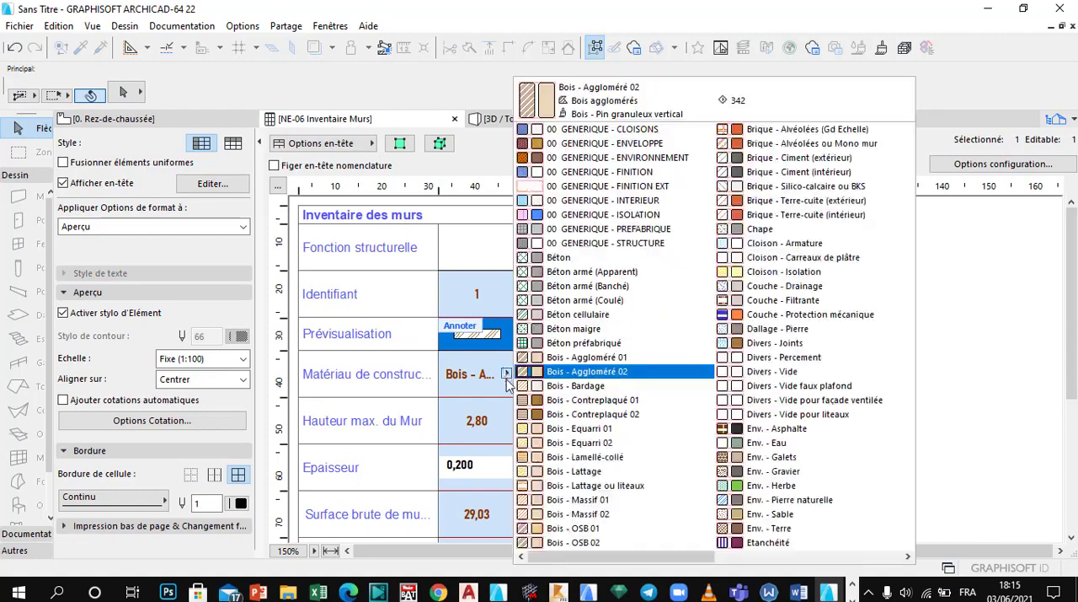
{"action": "left_click", "coordinate": [519, 404]}
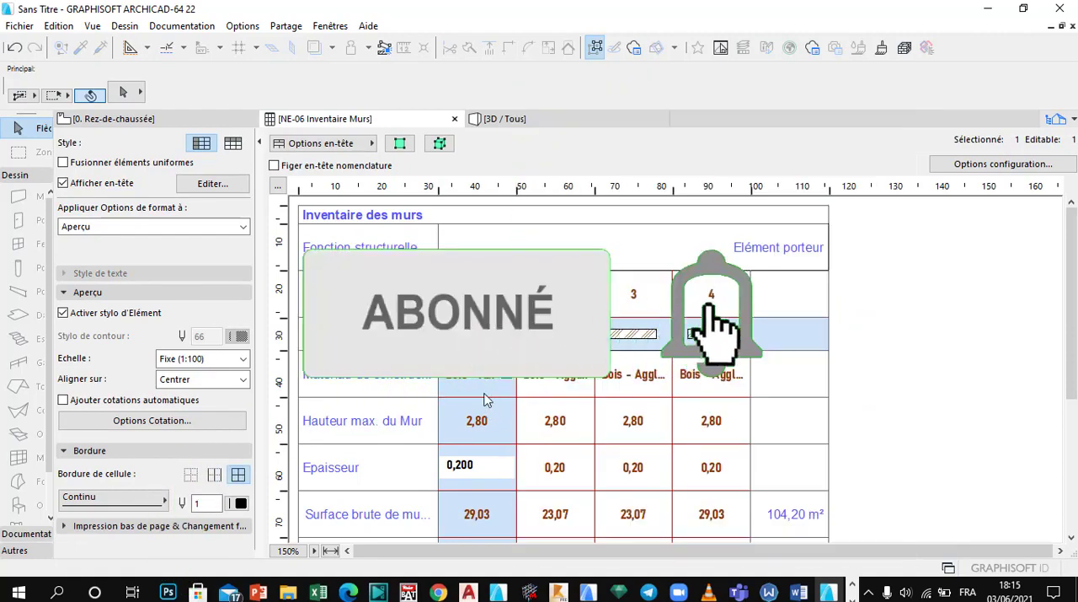
{"action": "left_click", "coordinate": [561, 390]}
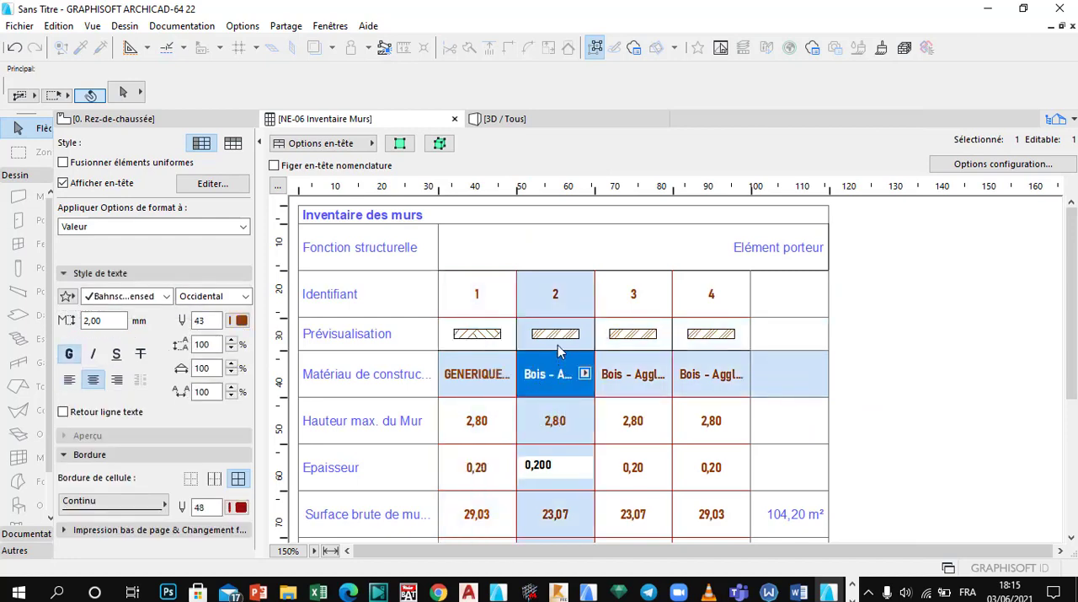
{"action": "left_click", "coordinate": [620, 383]}
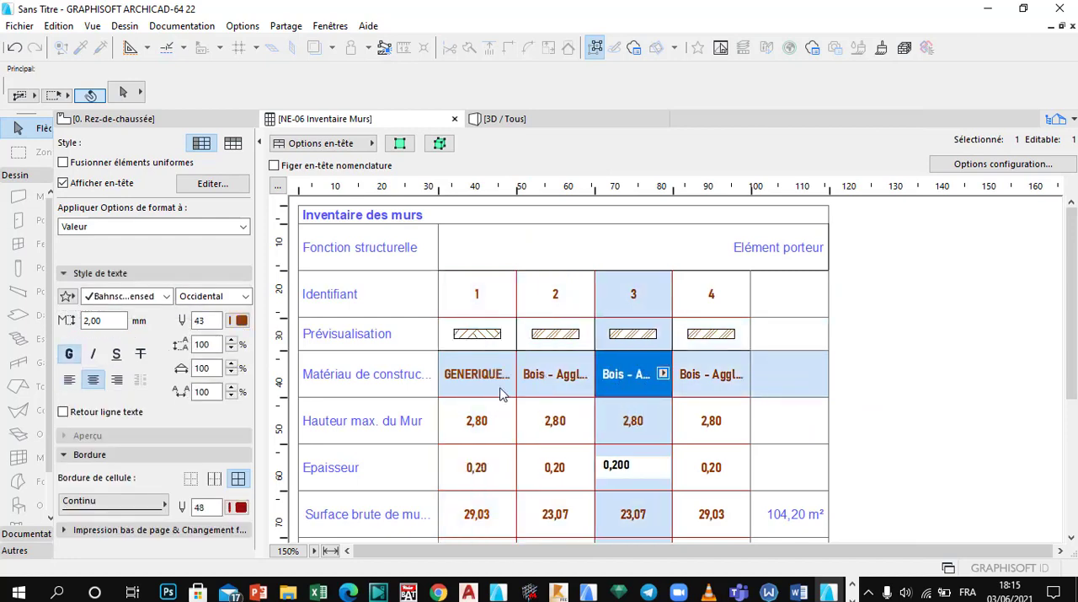